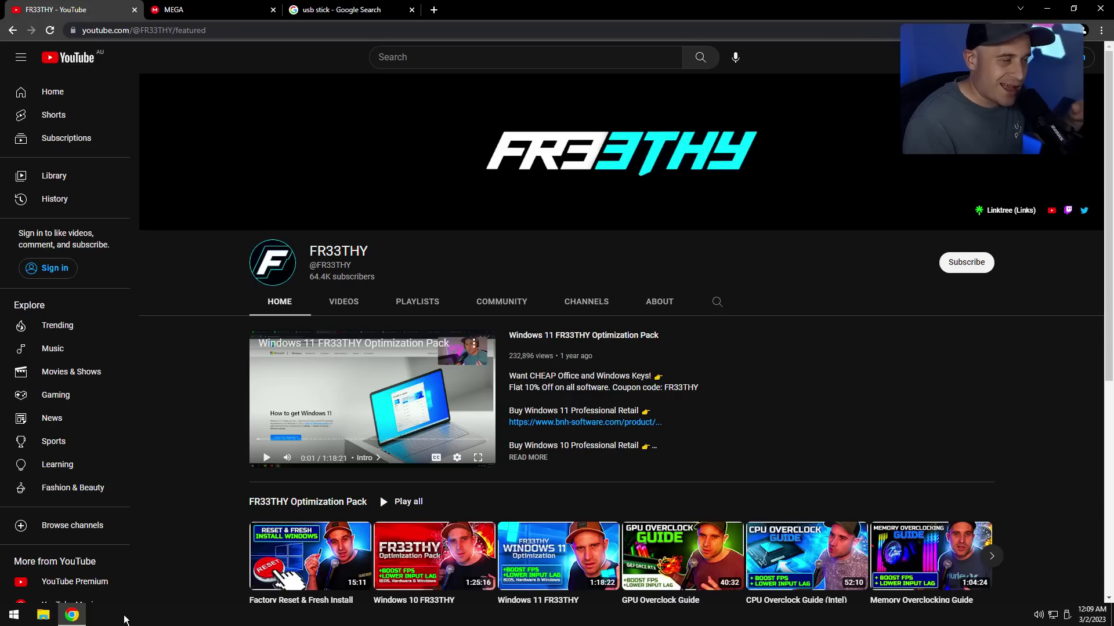
# View the shared MEGA drive folder and the "usb stick" search results, and close the browser
pyautogui.click(203, 11)
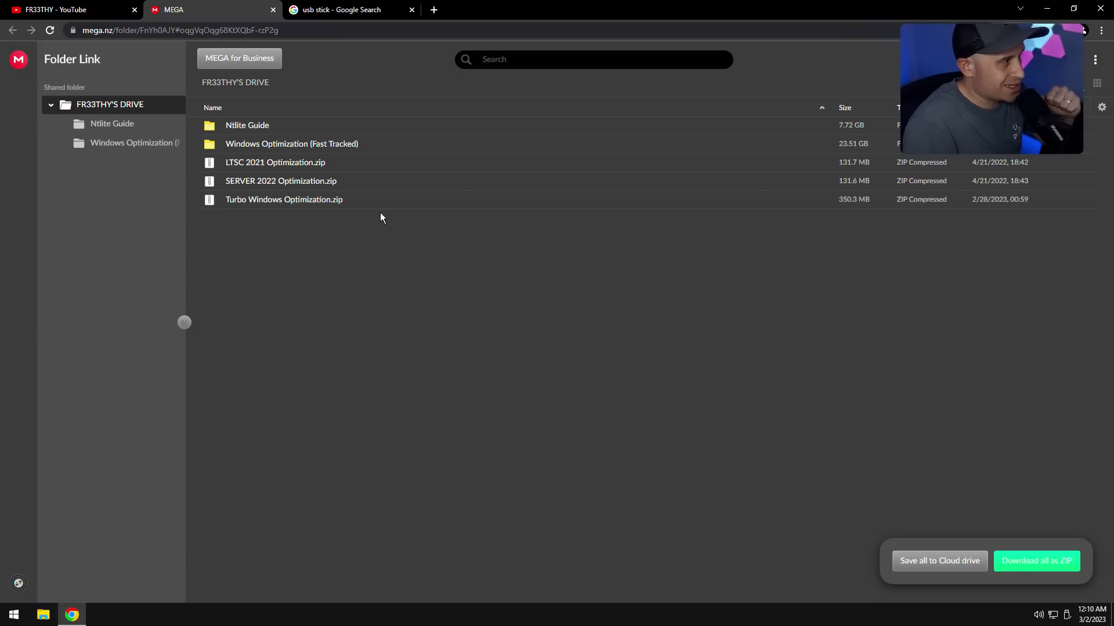
pyautogui.hotkey('ctrl', 'Tab')
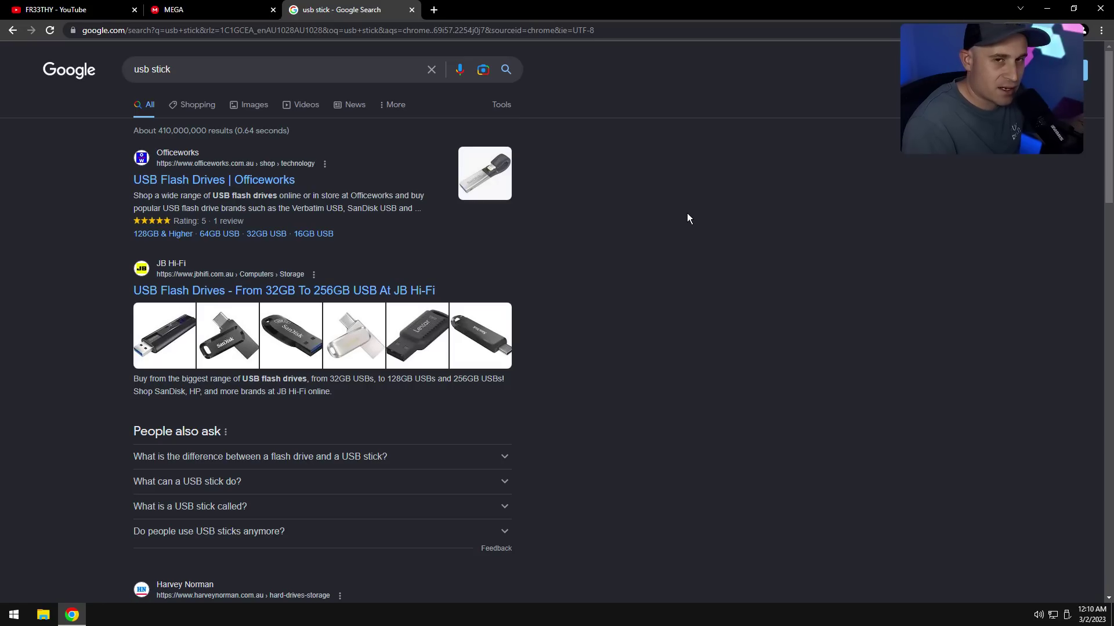
pyautogui.click(1100, 9)
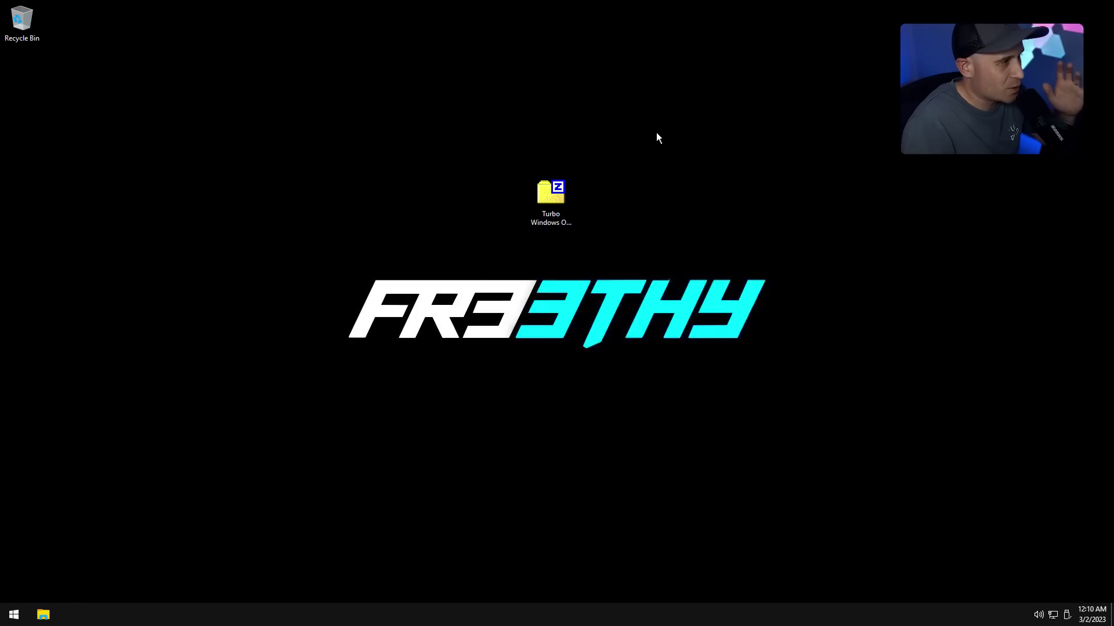
# Extract Turbo Windows Optimization.zip onto the desktop and move the extracted items to a clear spot
pyautogui.click(547, 198)
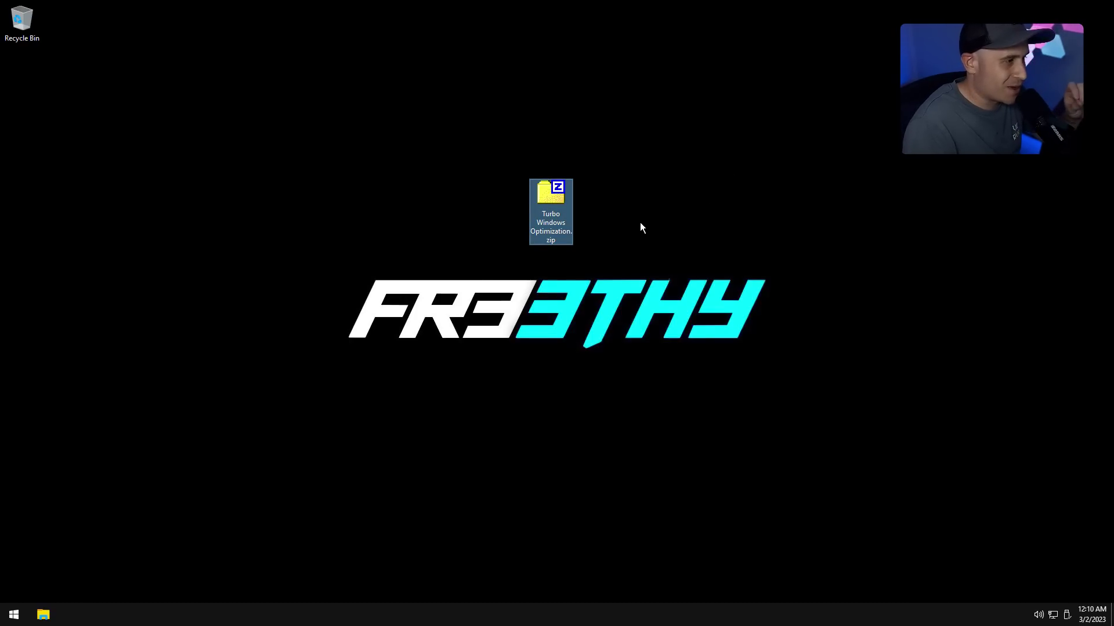
pyautogui.rightClick(542, 203)
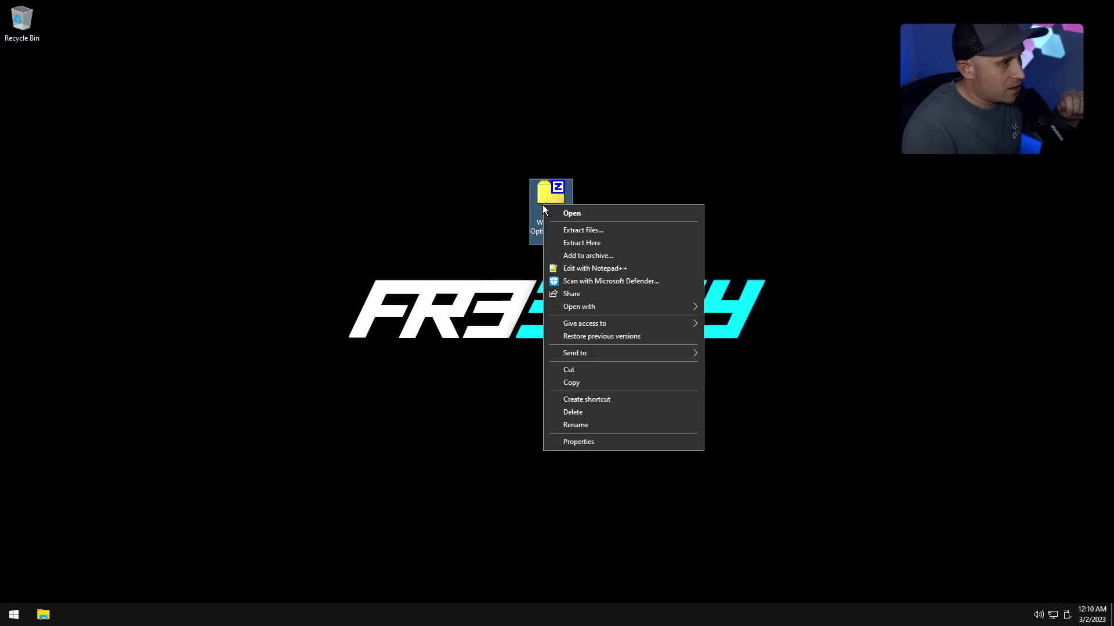
pyautogui.click(607, 243)
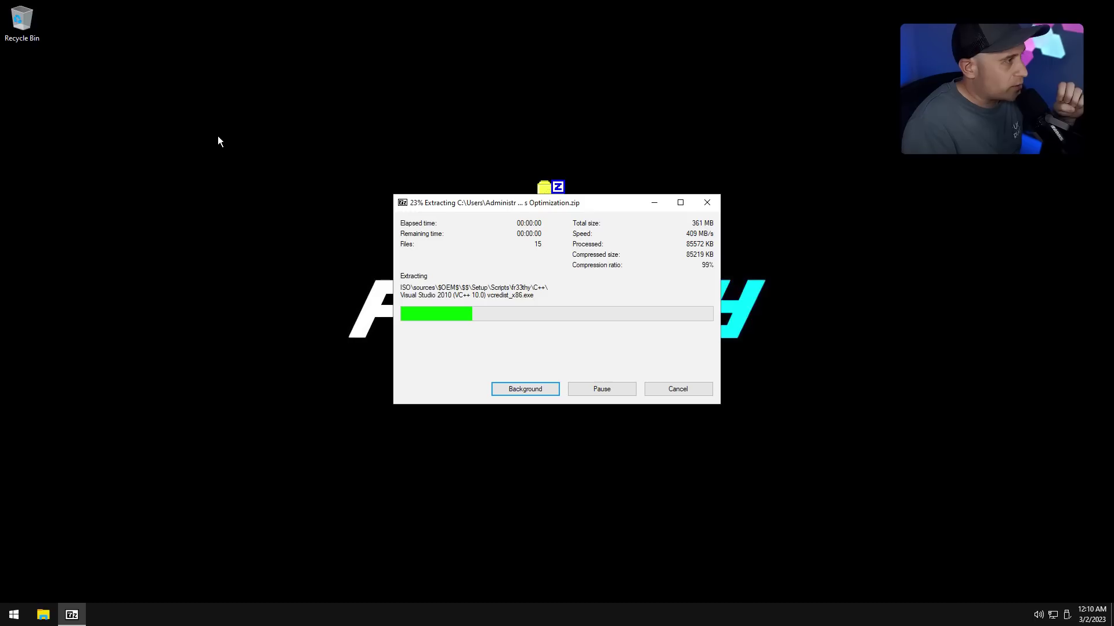
pyautogui.moveTo(147, 473); pyautogui.dragTo(237, 144)
pyautogui.click(335, 259)
# View the AMD driver, NVIDIA driver and BNH Windows Pro key pages from their desktop shortcuts, returning to the desktop
pyautogui.doubleClick(242, 197)
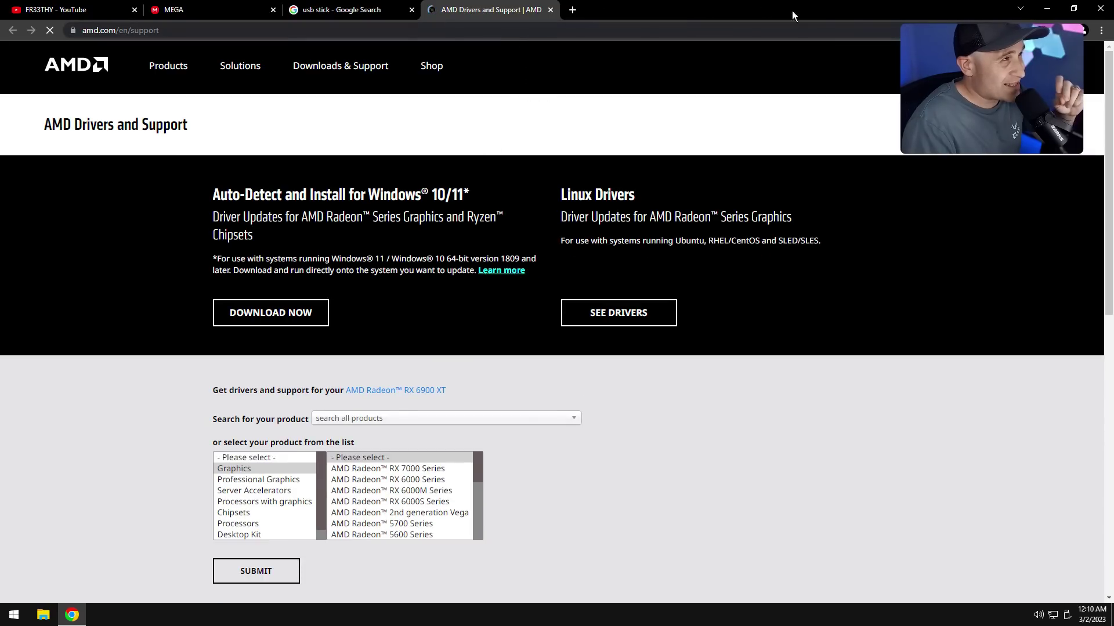
pyautogui.click(1044, 9)
pyautogui.click(256, 378)
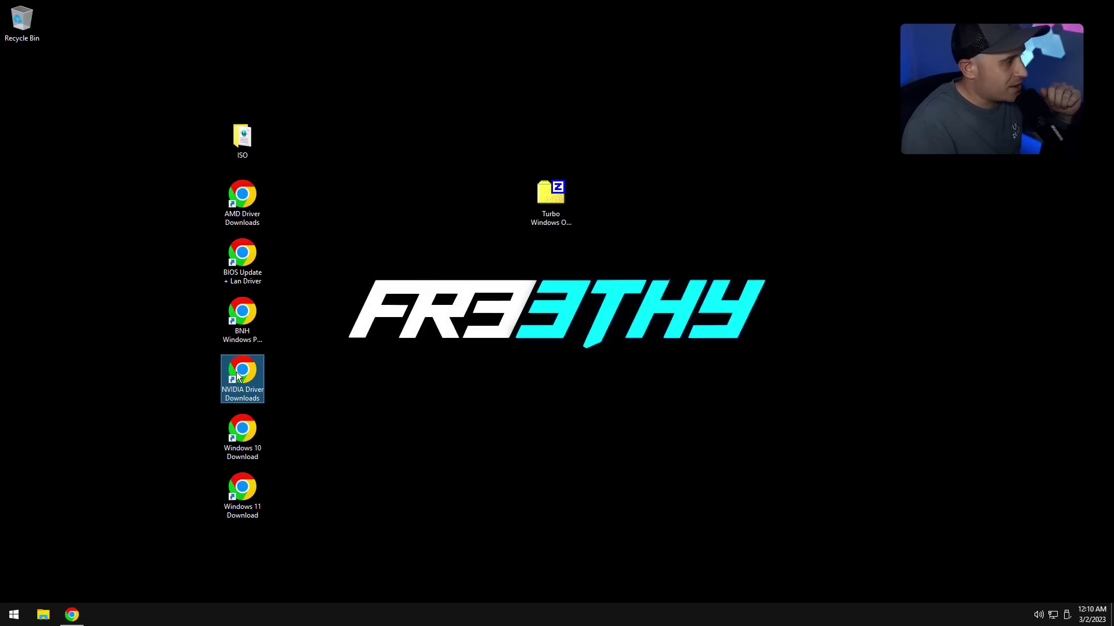
pyautogui.doubleClick(238, 377)
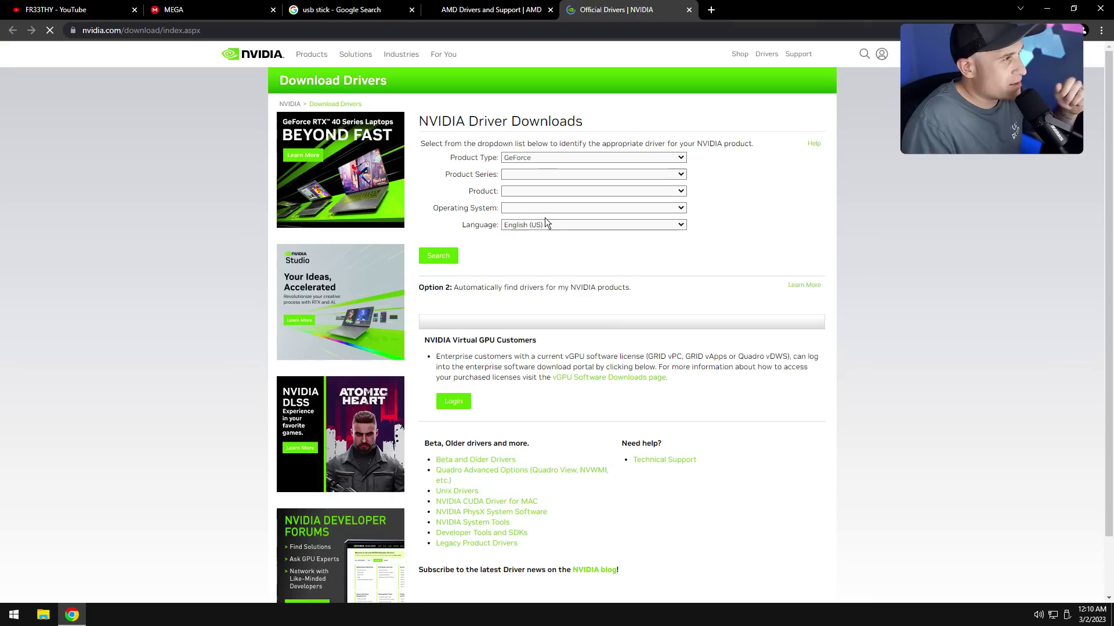
pyautogui.click(1047, 9)
pyautogui.doubleClick(248, 318)
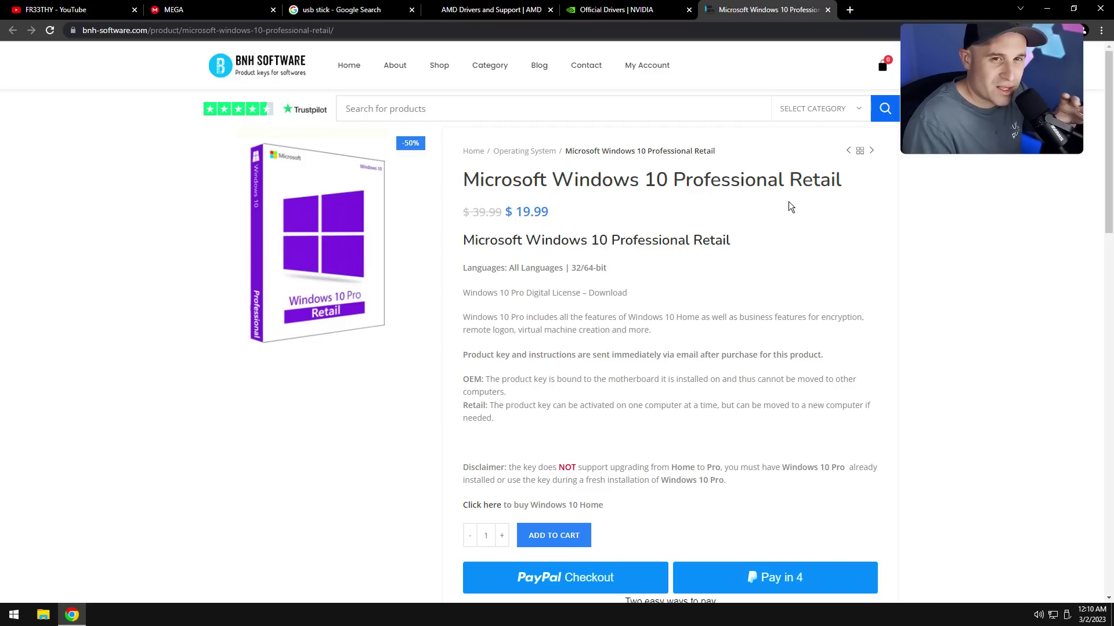
pyautogui.press('super+d')
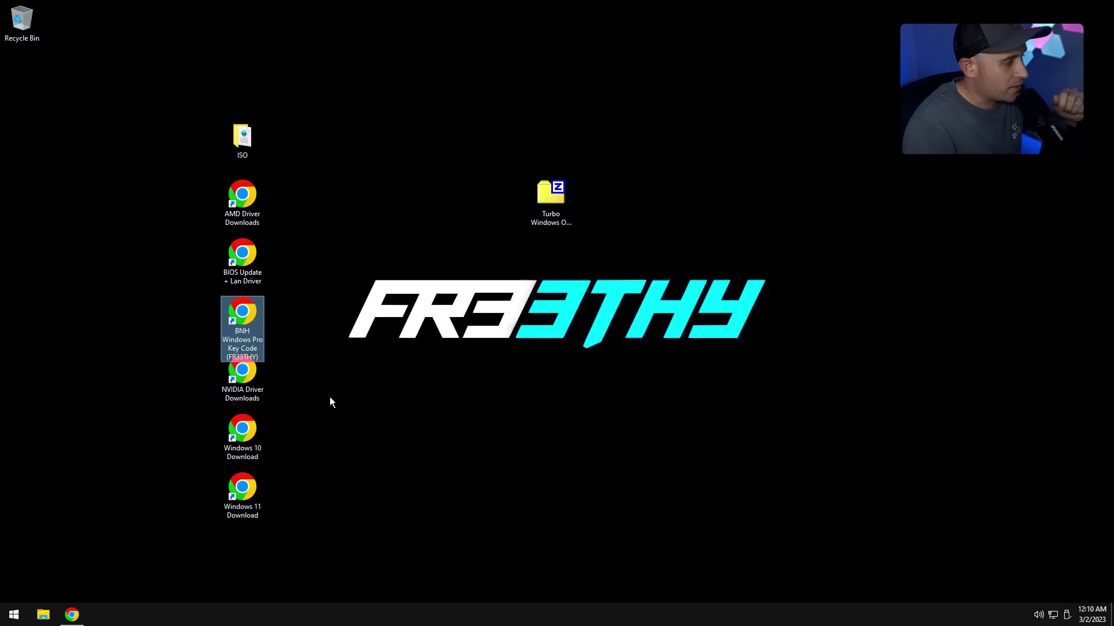
# Open the BIOS Update + Lan Driver shortcut and run msinfo32 to bring up System Information
pyautogui.doubleClick(256, 260)
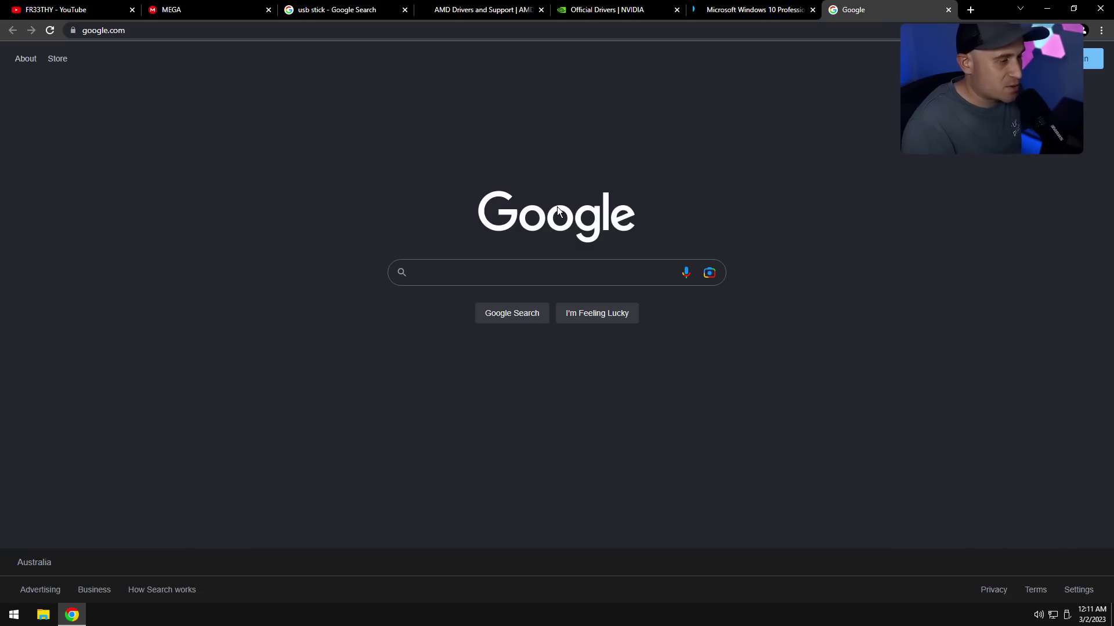
pyautogui.press('super+r')
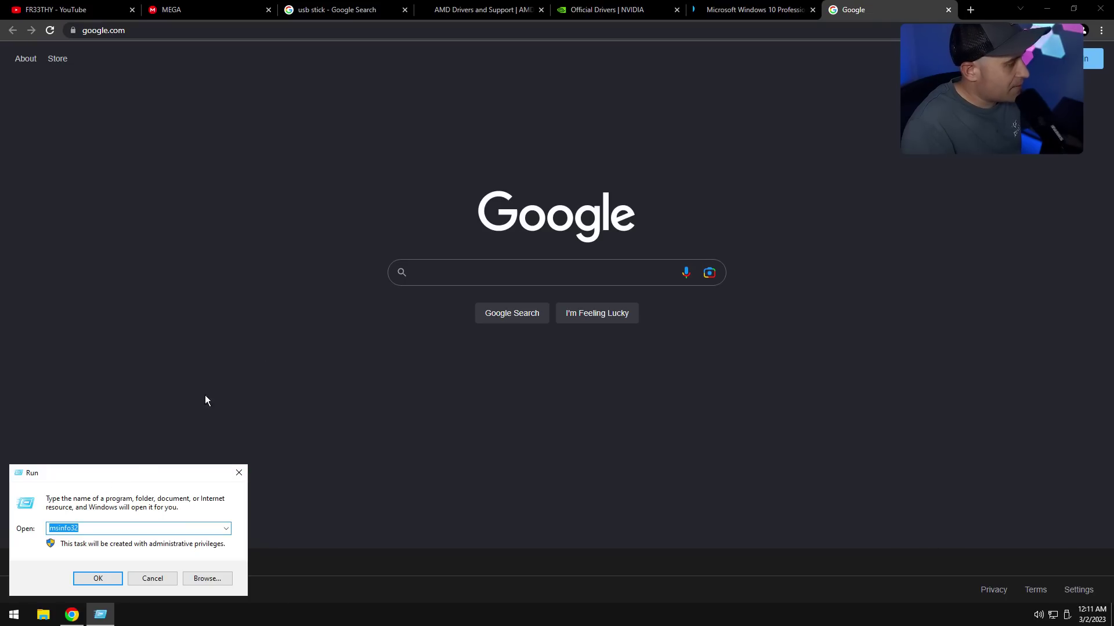
pyautogui.moveTo(129, 478); pyautogui.dragTo(286, 246)
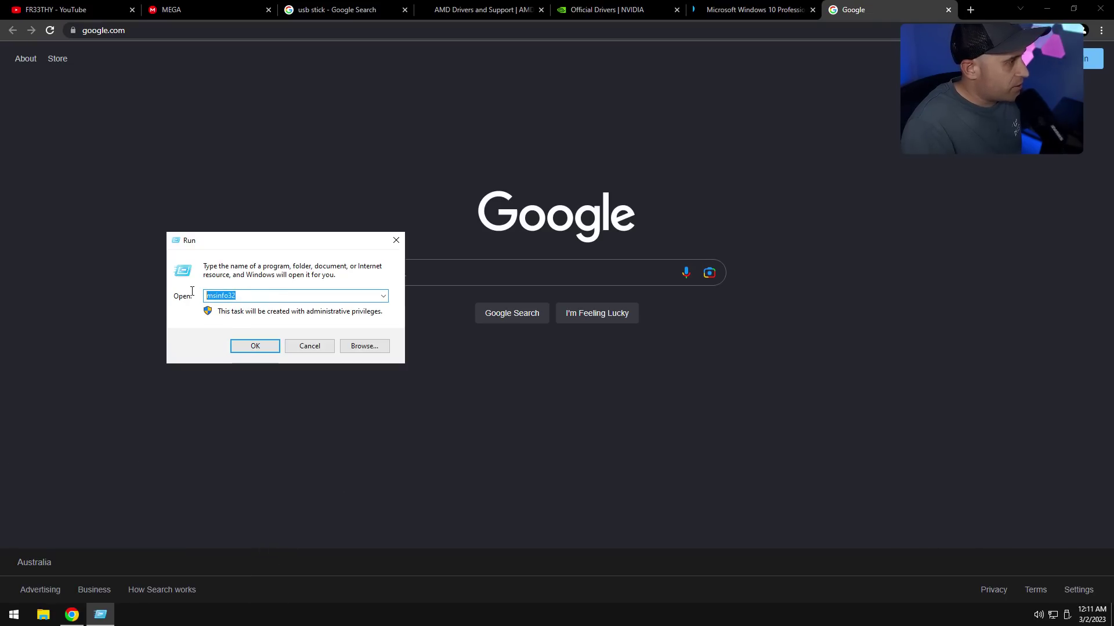
pyautogui.write('msinfo')
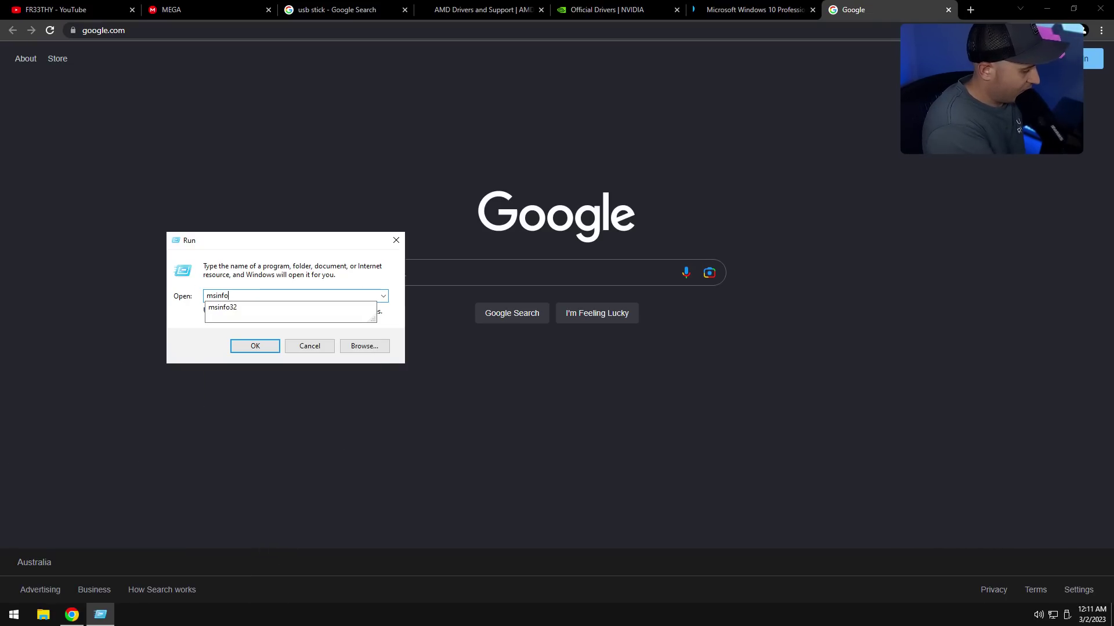
pyautogui.write('32')
pyautogui.press('Return')
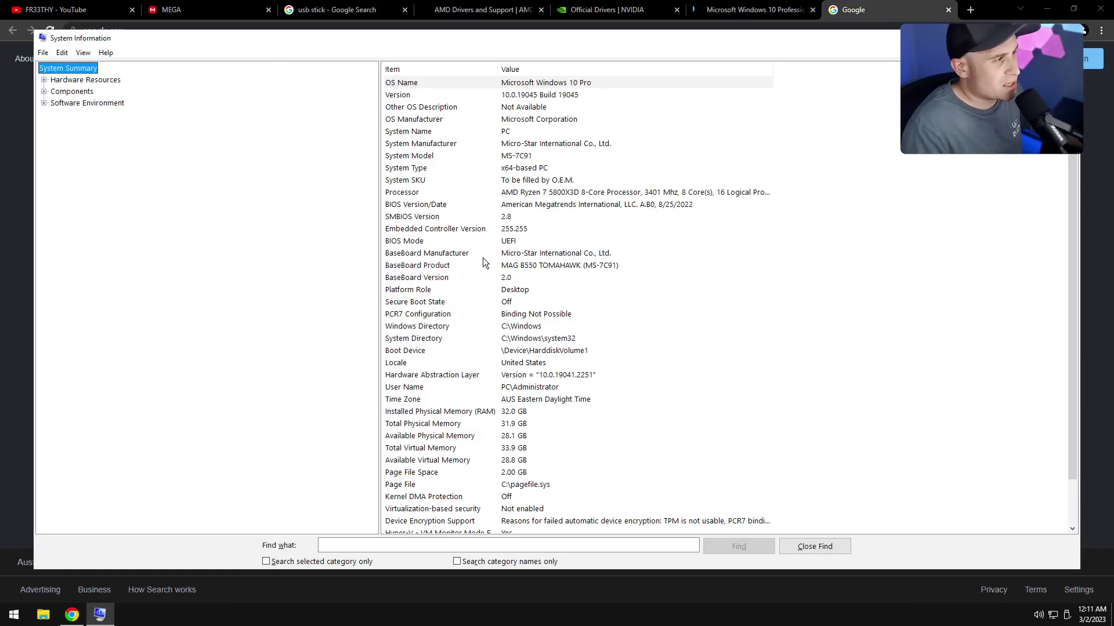
# Take the BaseBoard Product entry, search Google for "BaseBoard Product MAG B550 TOMAHAWK (MS-7C91)" and open MSI's motherboard page
pyautogui.click(487, 265)
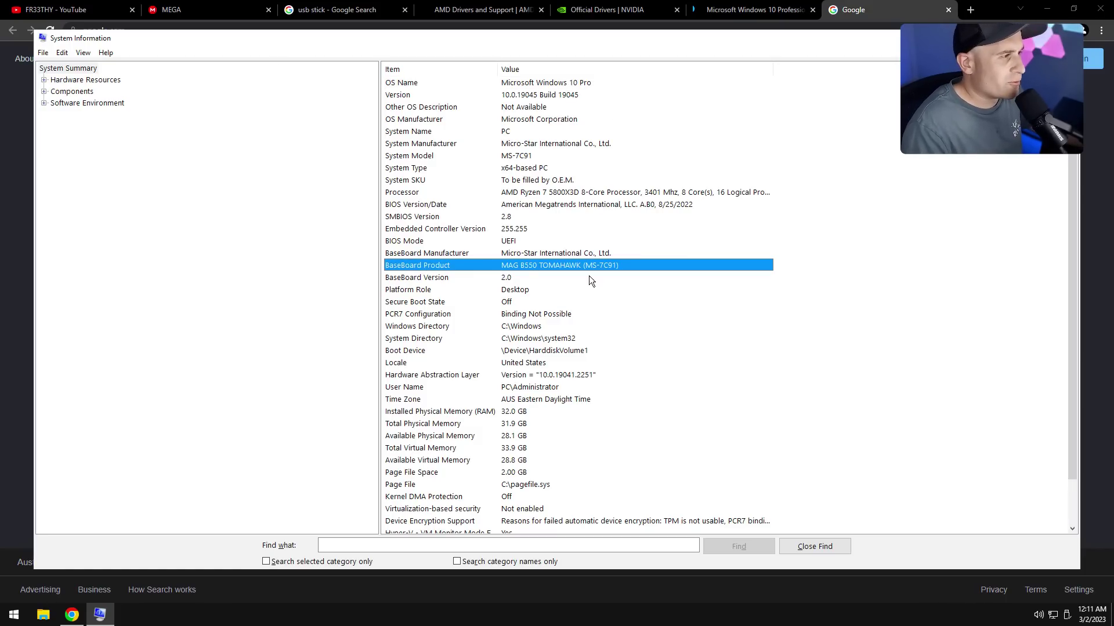
pyautogui.click(561, 256)
pyautogui.click(645, 267)
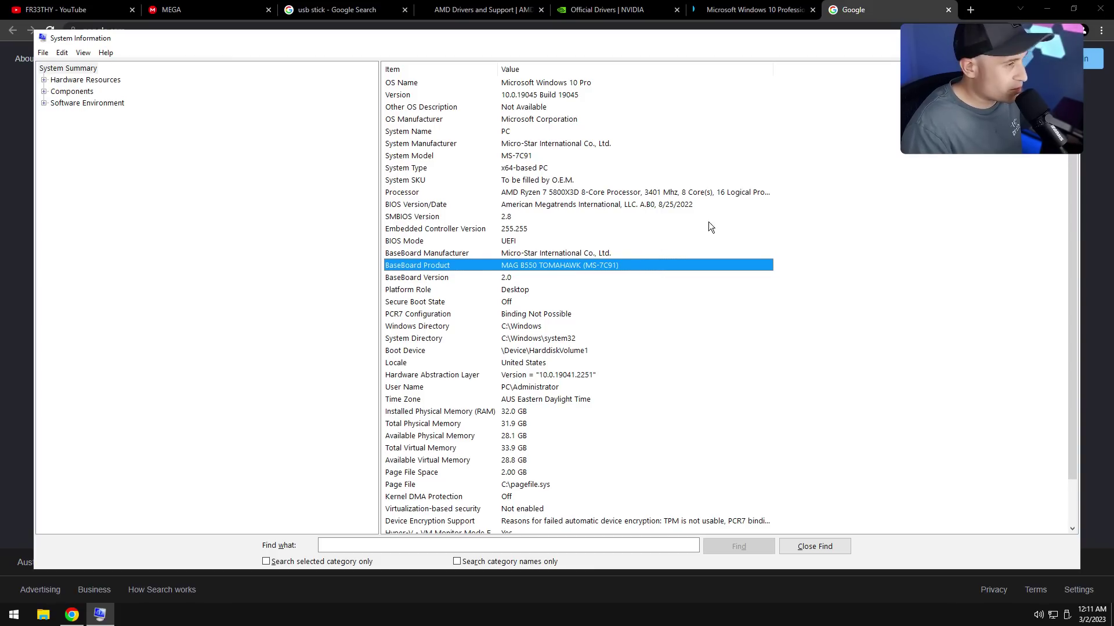
pyautogui.hotkey('alt', 'F4')
pyautogui.write('BaseBoard Product MAG B550 TOMAHAWK (MS-7C91)')
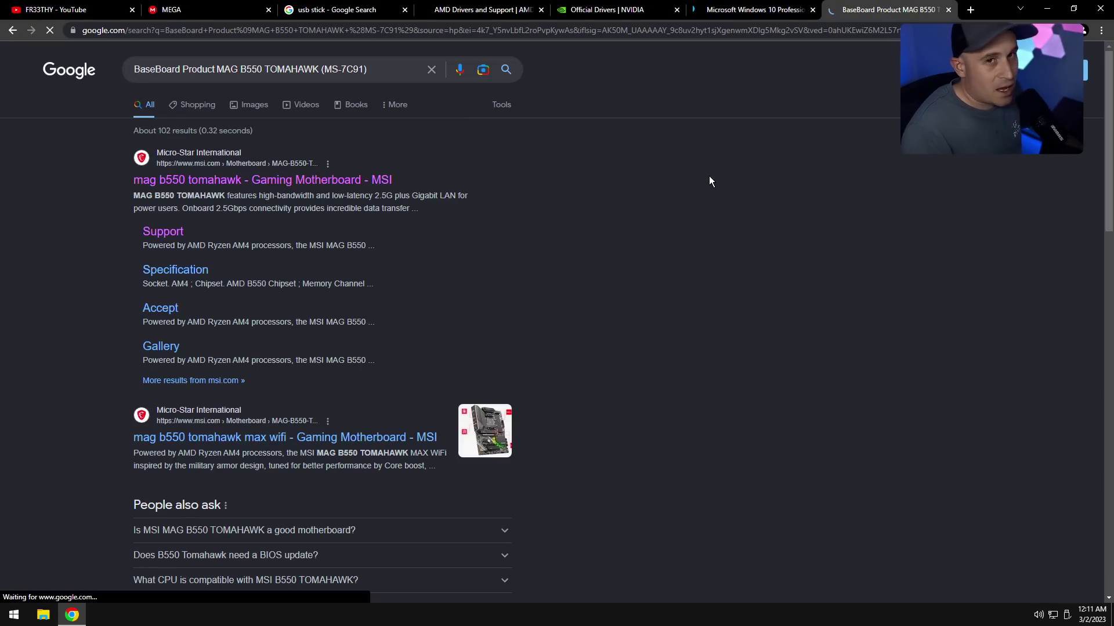
pyautogui.click(301, 182)
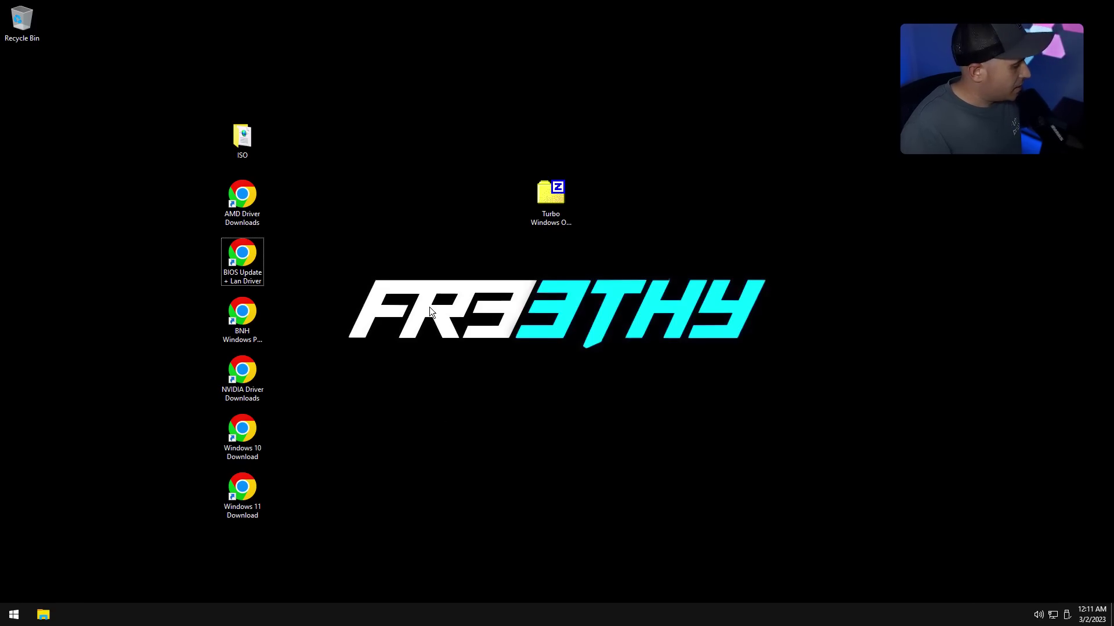
# Open the Downloads folder and rename the AMD Adrenalin driver installer to AMD.exe
pyautogui.press('super+e')
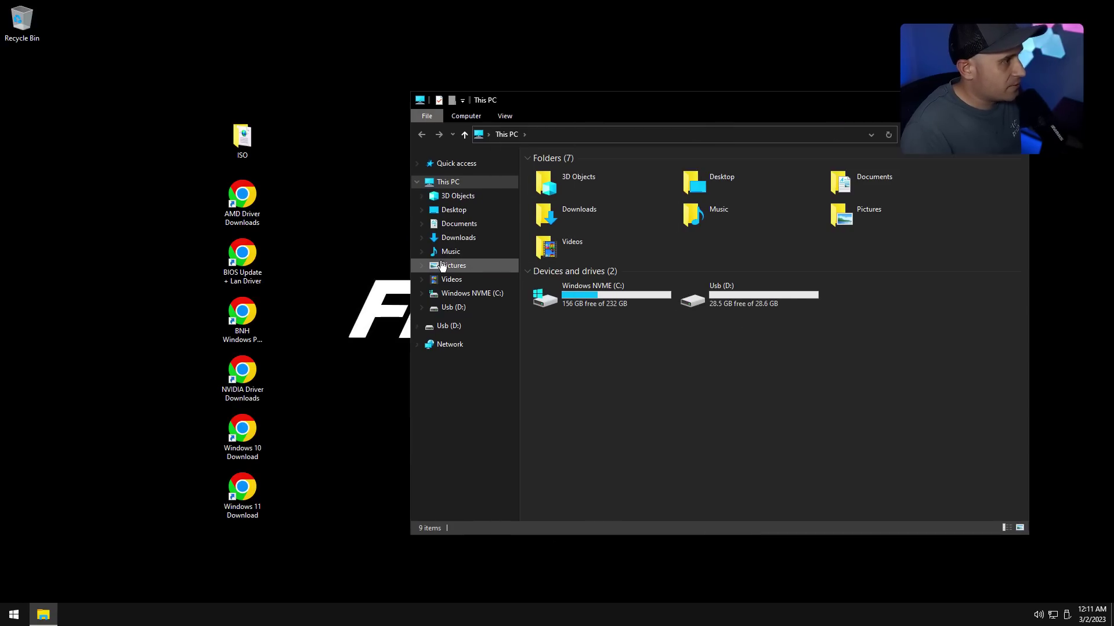
pyautogui.click(458, 238)
pyautogui.click(589, 225)
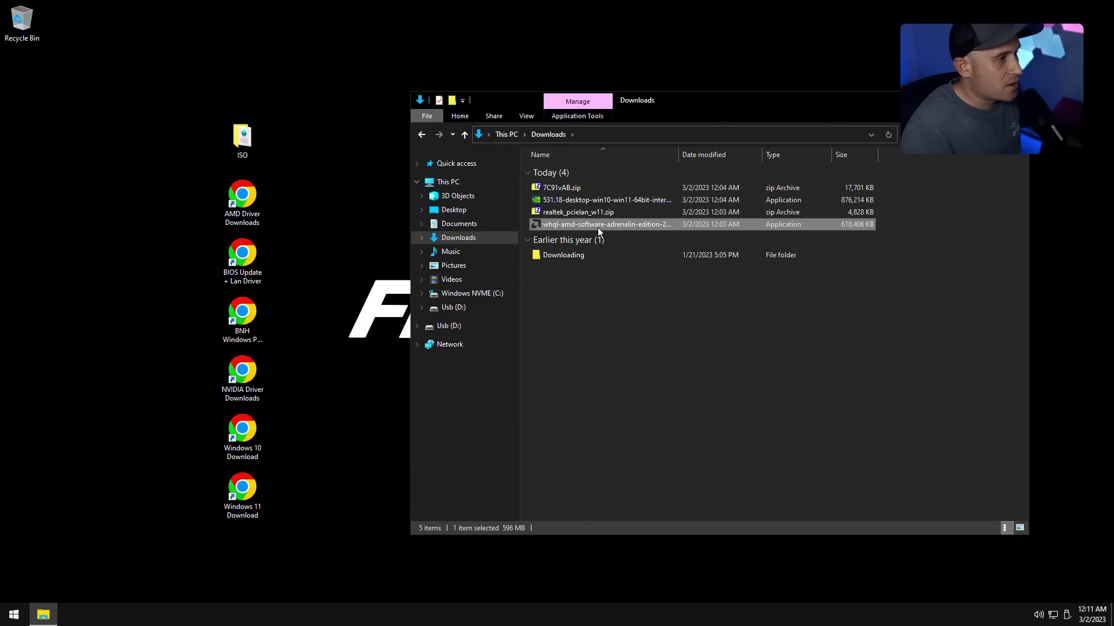
pyautogui.press('F2')
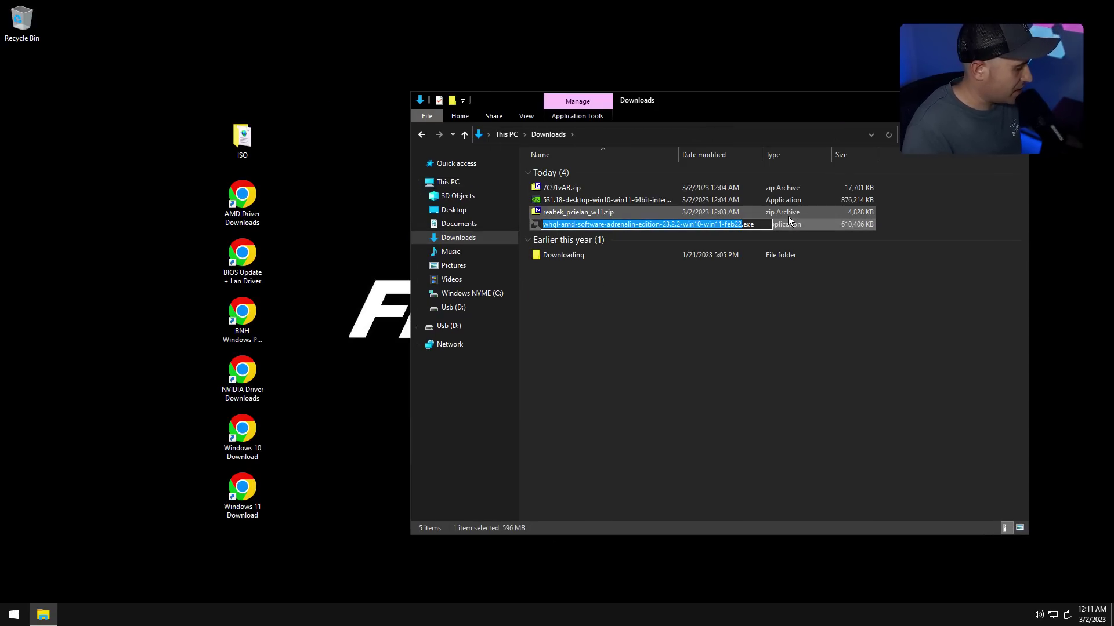
pyautogui.write('AMD')
pyautogui.press('Return')
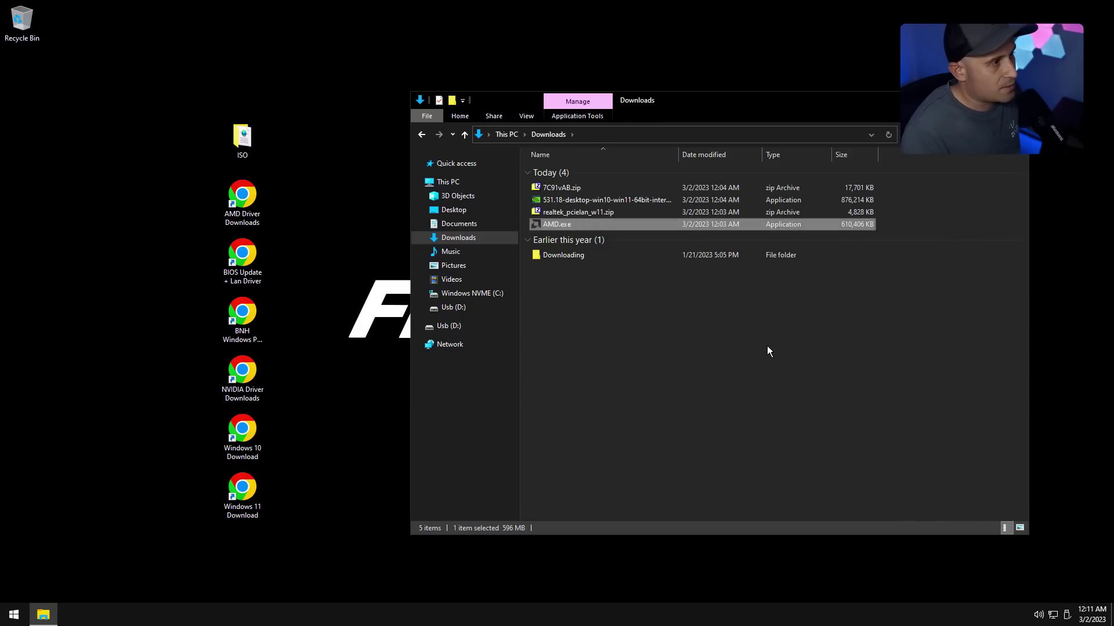
# Rename the 531.18 desktop driver installer in Downloads to NVIDIA.exe
pyautogui.click(589, 201)
pyautogui.press('F2')
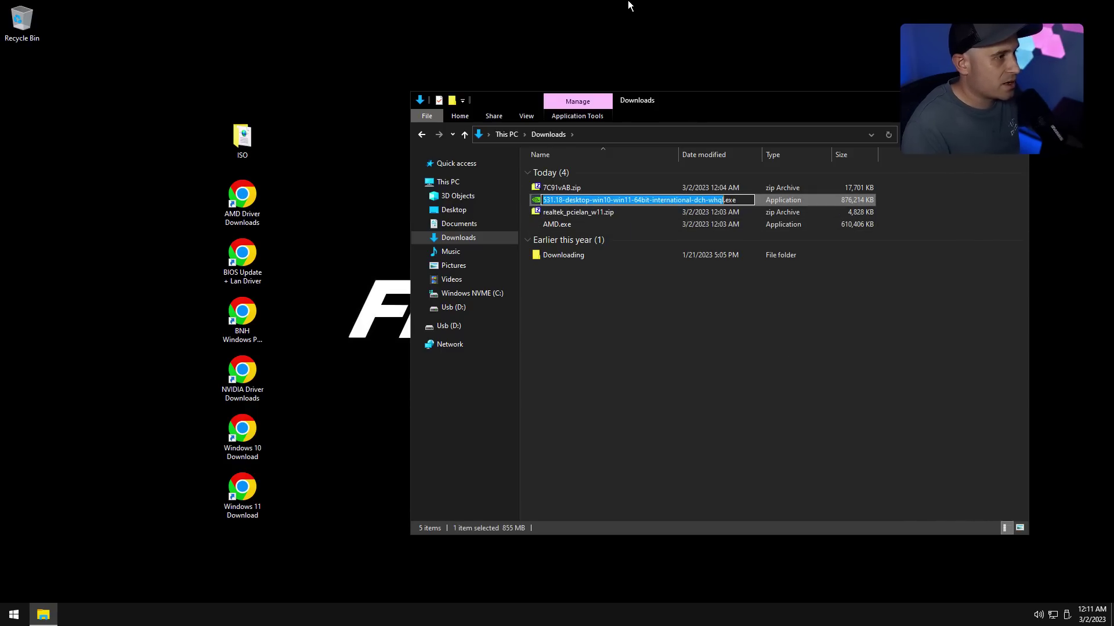
pyautogui.write('NVIDIA')
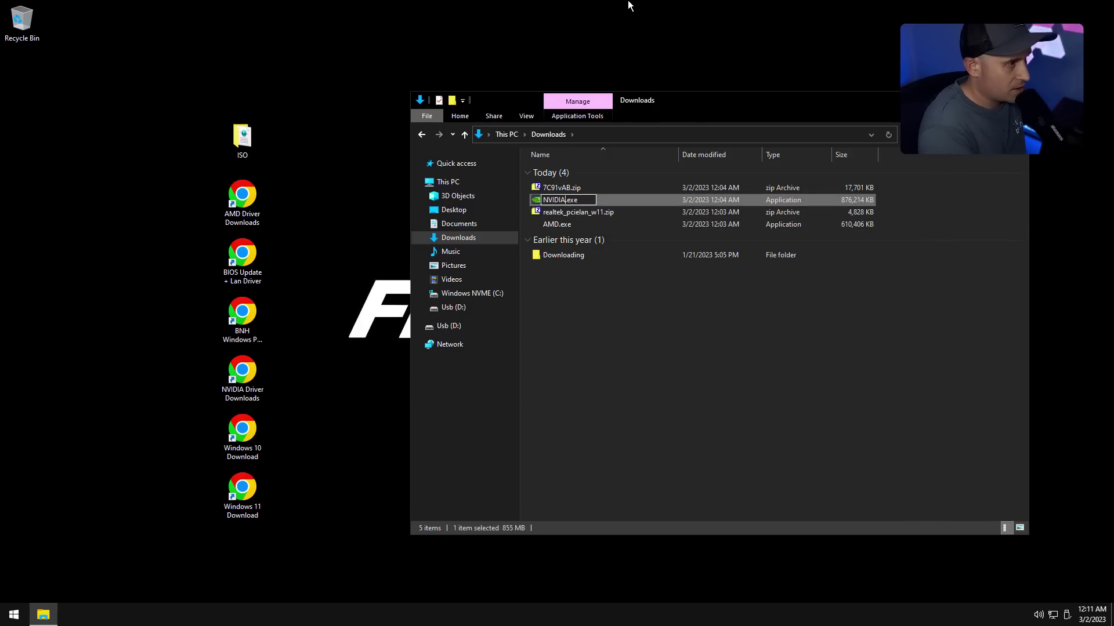
pyautogui.click(646, 232)
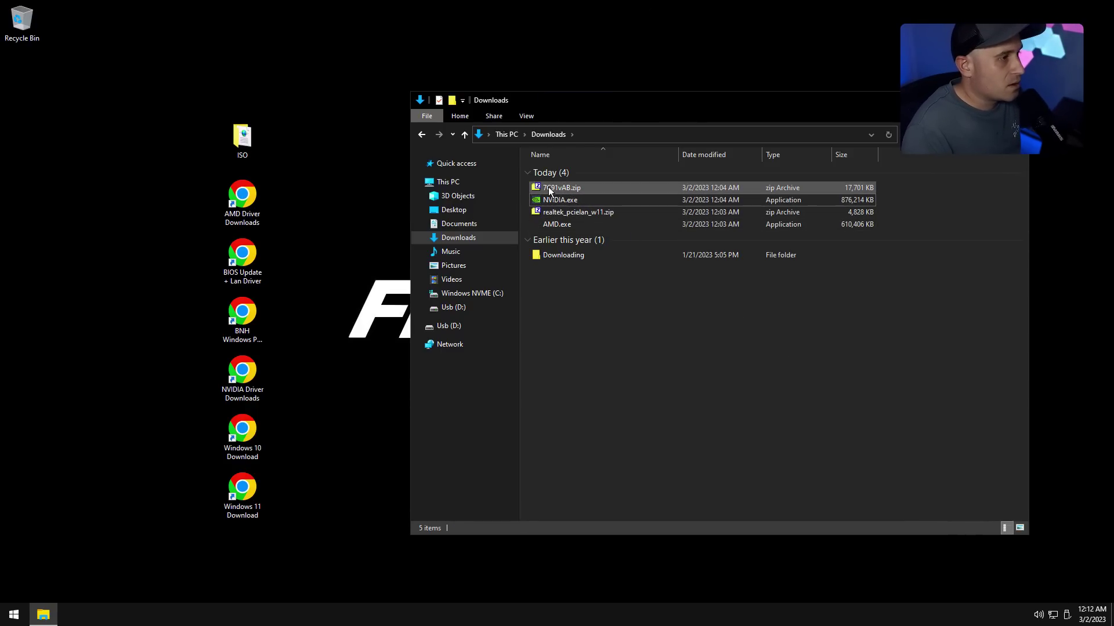
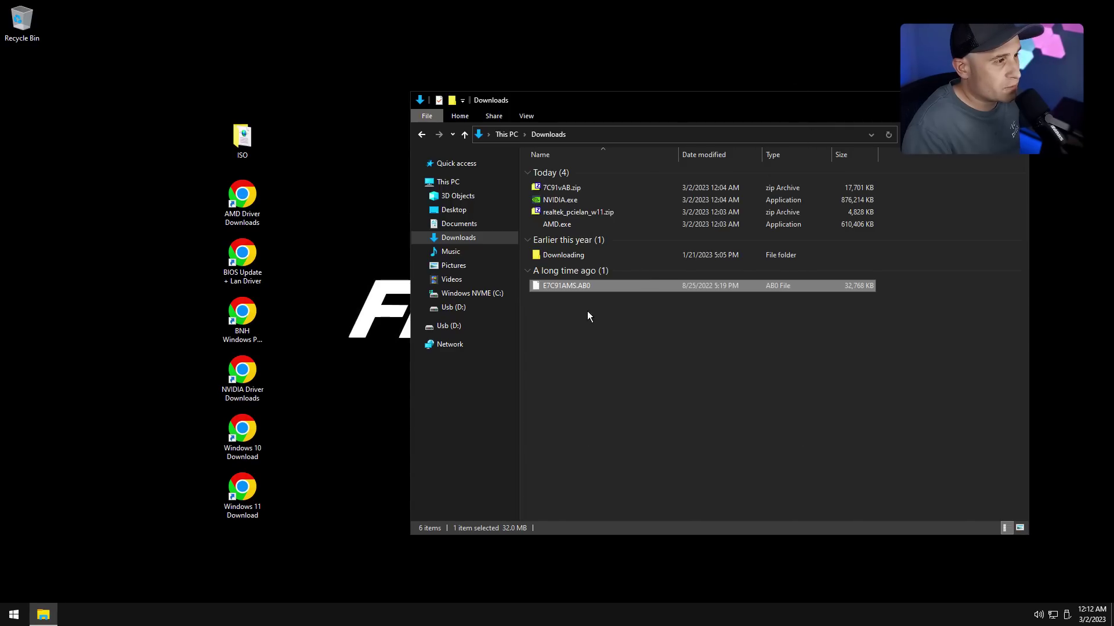
# Delete the 7C91vAB.zip archive and extract the Install_PCIE_Win11 installer from realtek_pcielan_w11.zip into Downloads
pyautogui.click(570, 189)
pyautogui.press('Delete')
pyautogui.doubleClick(580, 200)
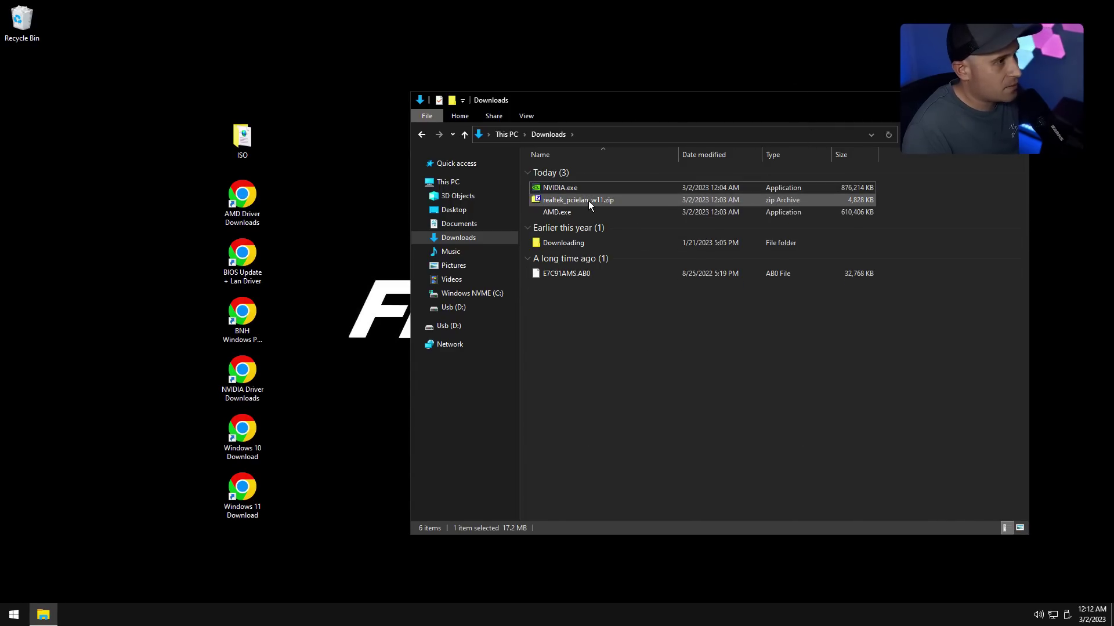
pyautogui.doubleClick(242, 153)
pyautogui.moveTo(261, 153); pyautogui.dragTo(824, 269)
pyautogui.click(530, 85)
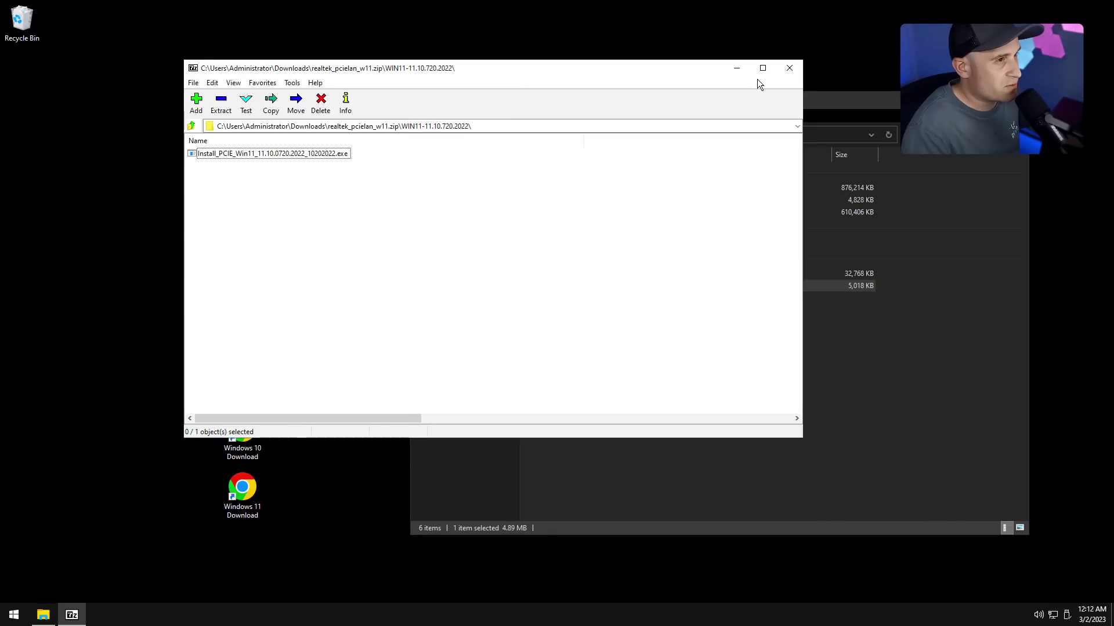
pyautogui.click(789, 68)
# Delete the realtek_pcielan_w11.zip archive and the Downloading folder from Downloads
pyautogui.keyDown('ctrl'); pyautogui.click(649, 286); pyautogui.keyUp('ctrl')
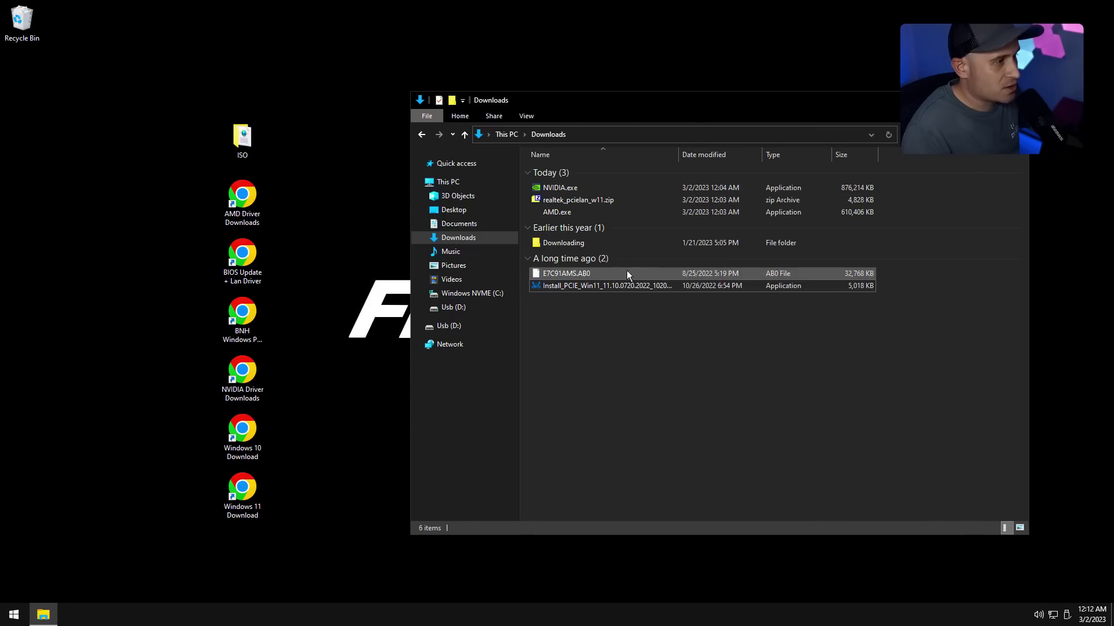
pyautogui.click(590, 203)
pyautogui.press('Delete')
pyautogui.rightClick(596, 336)
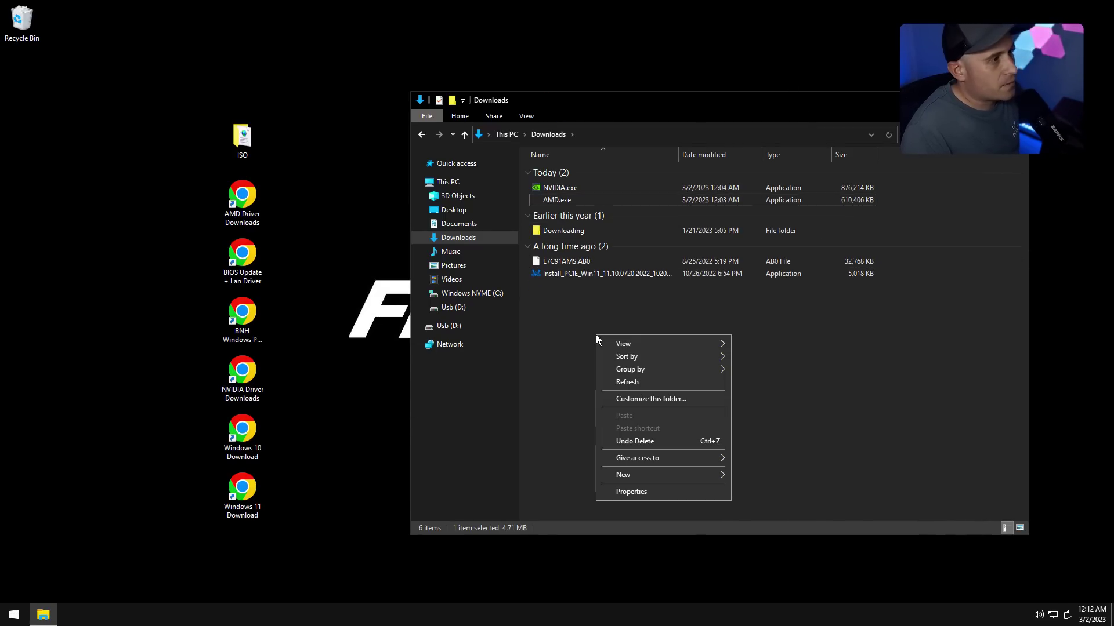
pyautogui.click(571, 230)
pyautogui.press('Delete')
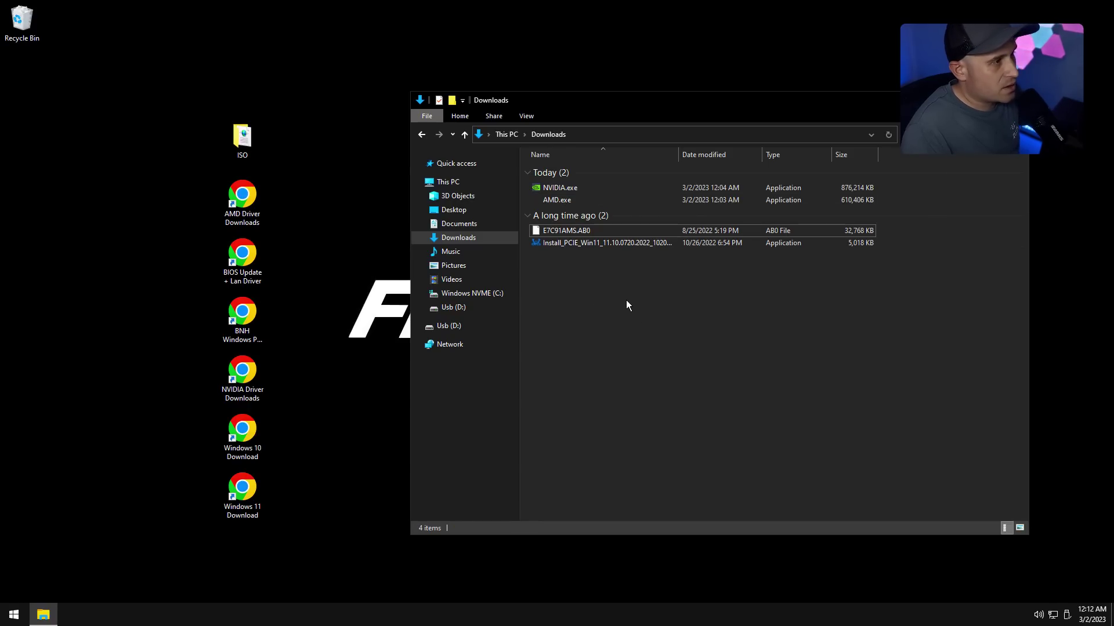
# Open the fr33thy folder under sources\$OEM$\$$\Setup\Scripts in the desktop ISO folder, keeping the Downloads window visible beside it
pyautogui.moveTo(602, 105); pyautogui.dragTo(710, 106)
pyautogui.doubleClick(244, 140)
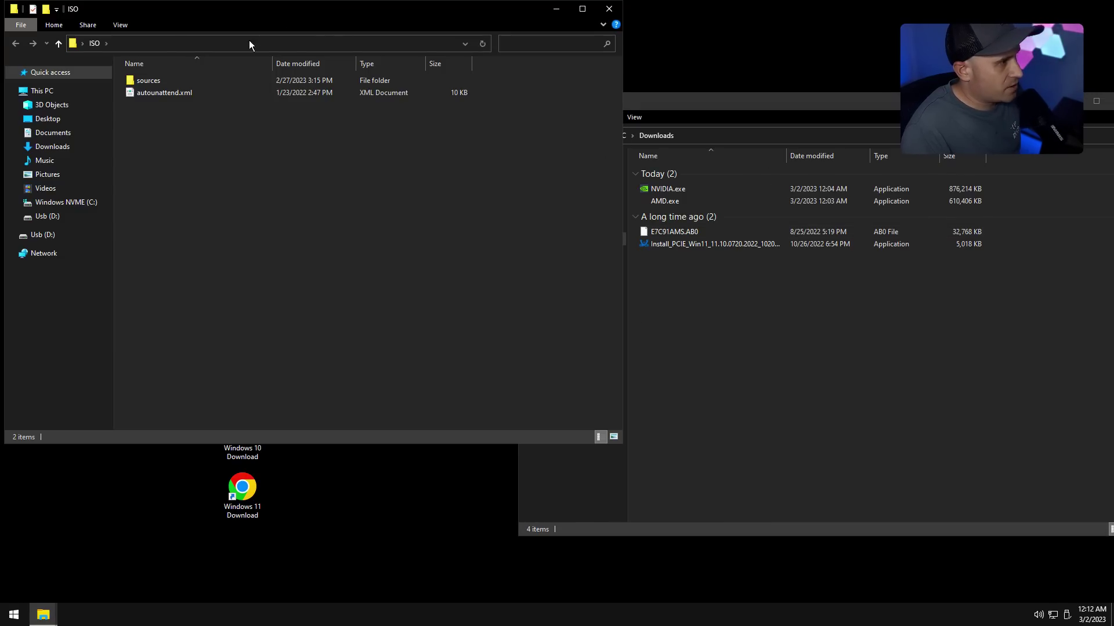
pyautogui.doubleClick(149, 81)
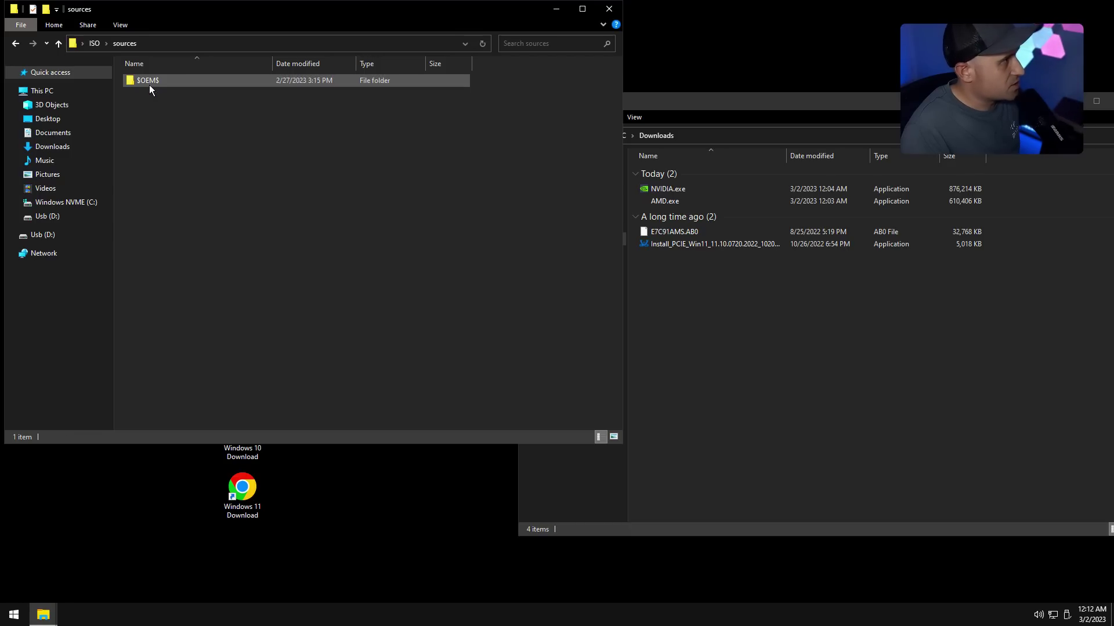
pyautogui.doubleClick(155, 82)
pyautogui.doubleClick(154, 81)
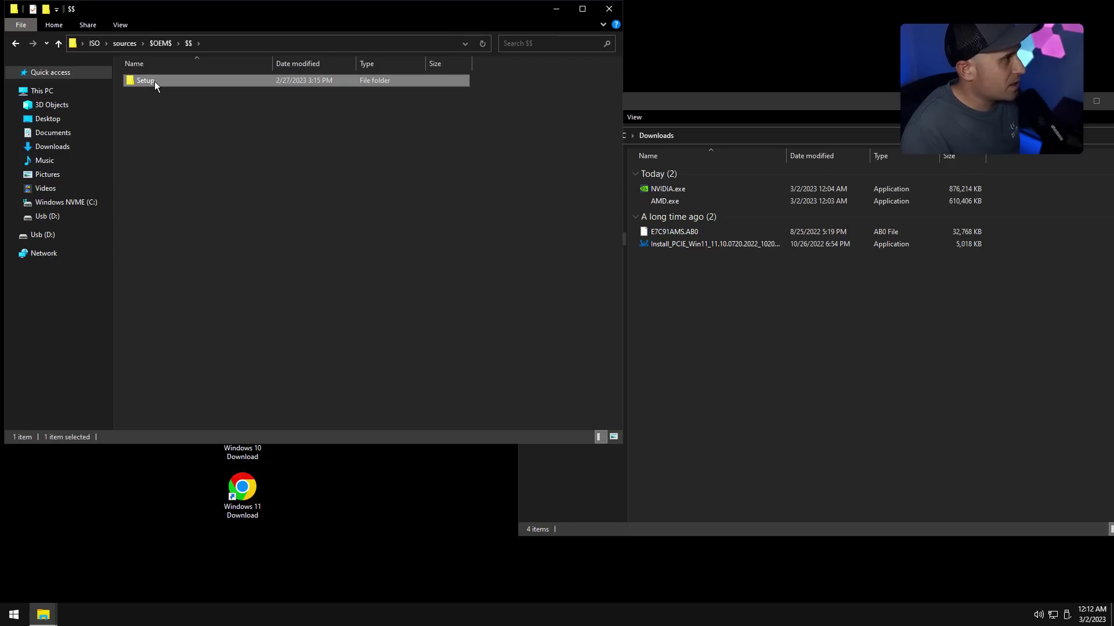
pyautogui.doubleClick(154, 81)
pyautogui.doubleClick(155, 81)
pyautogui.doubleClick(147, 85)
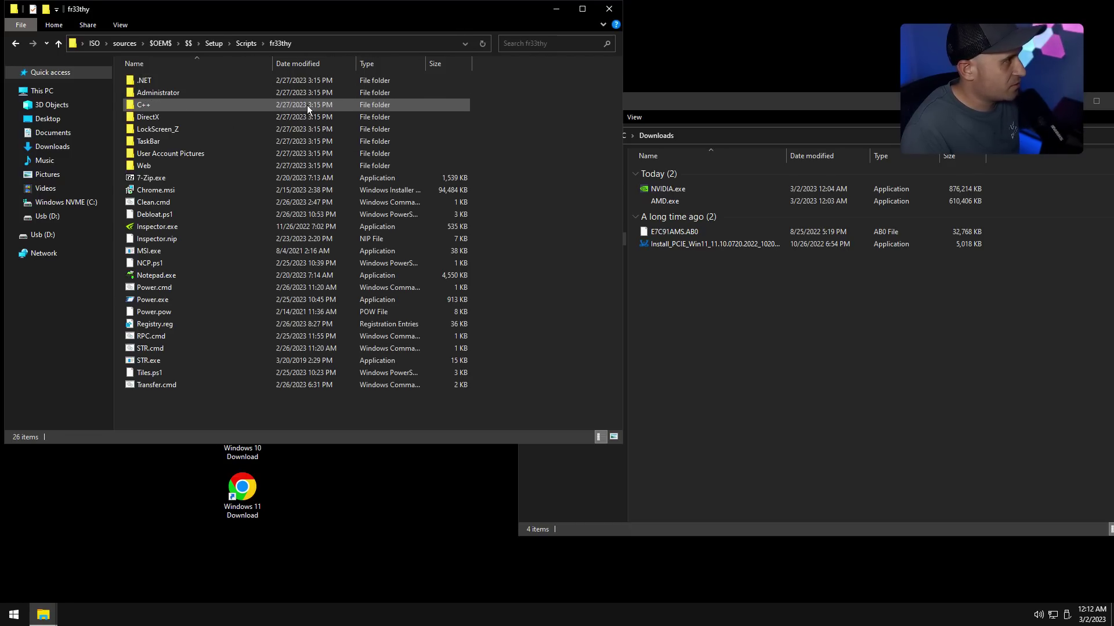
# Move NVIDIA.exe and AMD.exe from Downloads into the fr33thy scripts folder and refresh its file list
pyautogui.click(754, 290)
pyautogui.click(668, 189)
pyautogui.keyDown('shift'); pyautogui.click(664, 200); pyautogui.keyUp('shift')
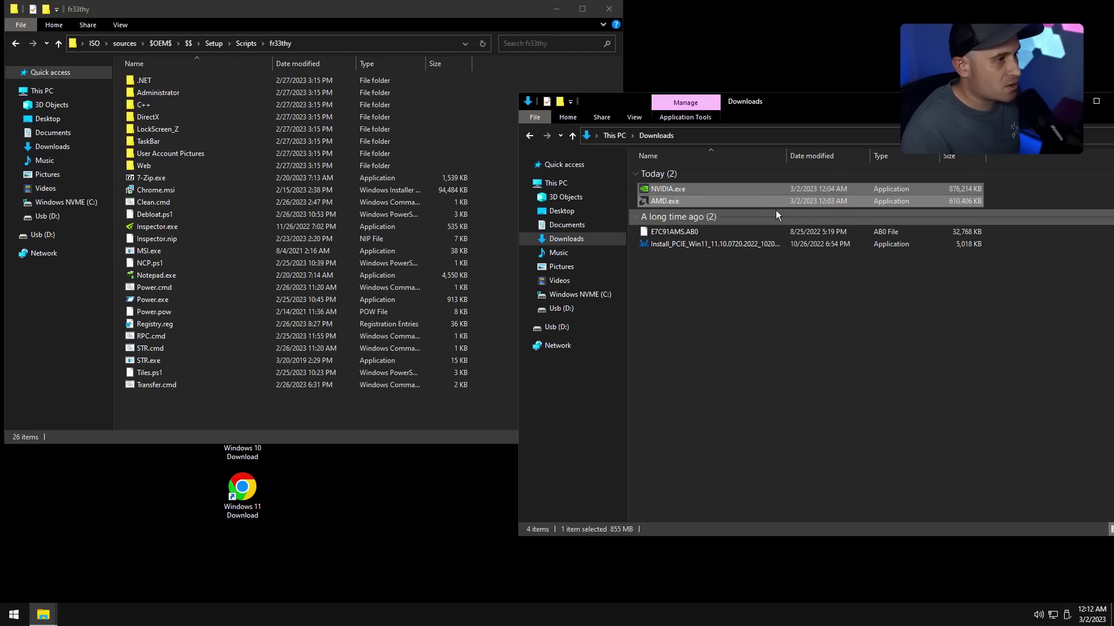
pyautogui.hotkey('ctrl', 'x')
pyautogui.click(220, 409)
pyautogui.hotkey('ctrl', 'v')
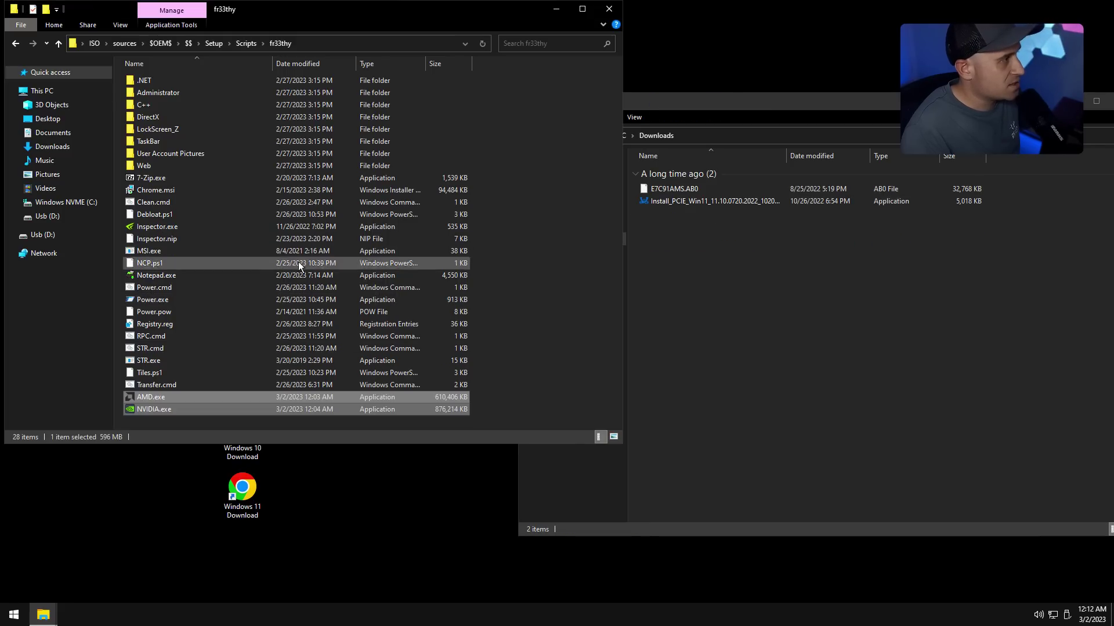
pyautogui.rightClick(335, 428)
pyautogui.click(381, 465)
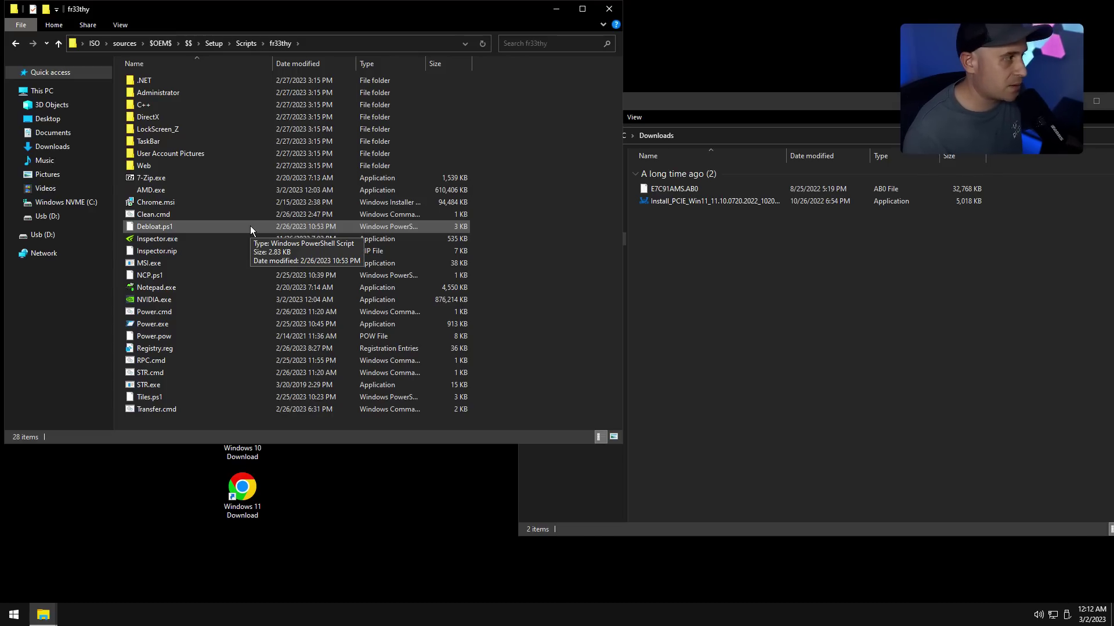
pyautogui.click(168, 298)
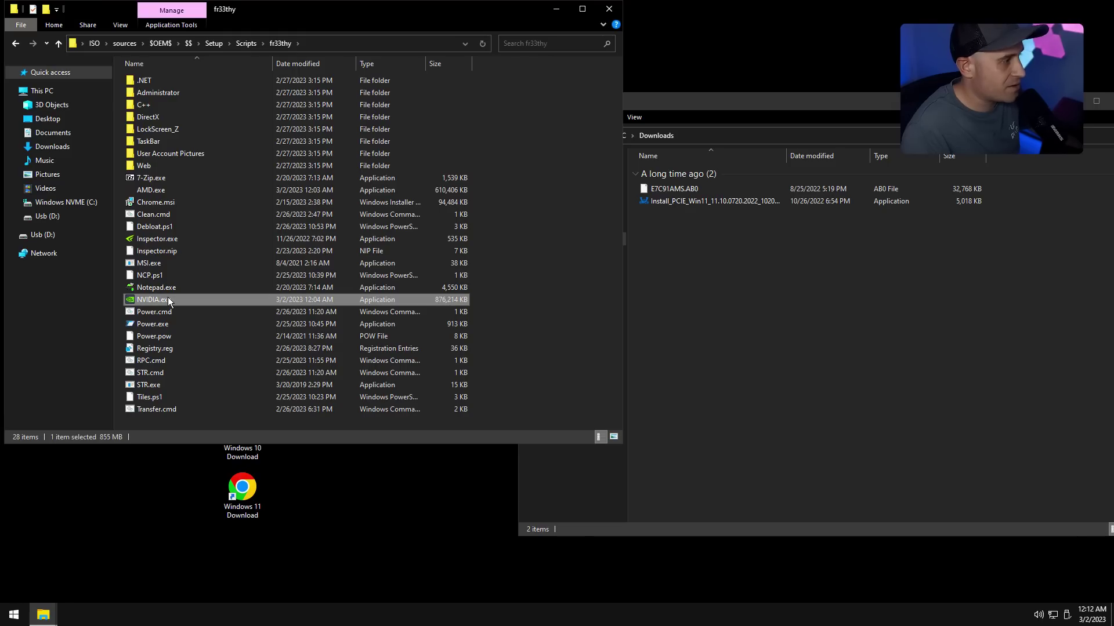
pyautogui.click(167, 190)
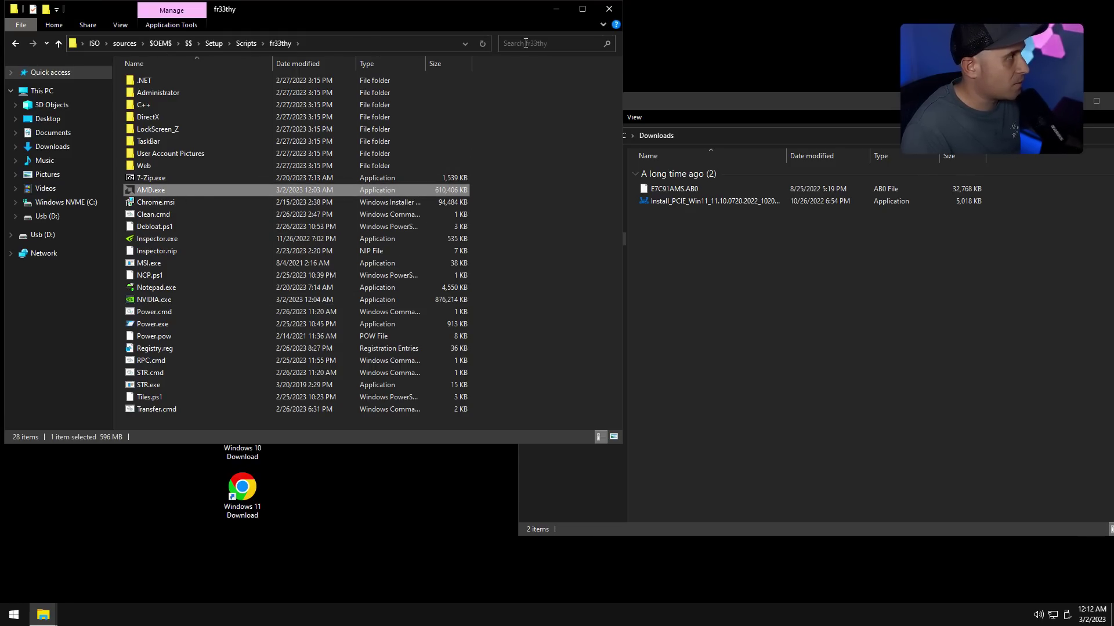
# Move the E7C91AMS.AB0 BIOS file and the Install_PCIE_Win11 LAN installer from Downloads into the root of the ISO folder, then close both folders
pyautogui.click(609, 8)
pyautogui.doubleClick(241, 139)
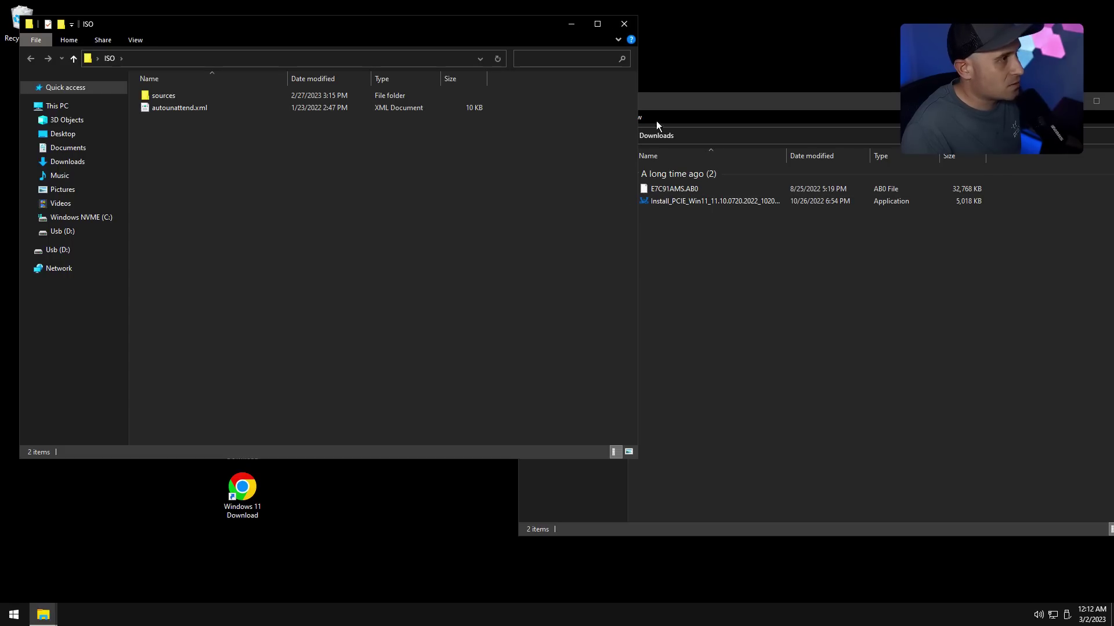
pyautogui.click(656, 124)
pyautogui.moveTo(681, 241); pyautogui.dragTo(350, 284)
pyautogui.click(855, 253)
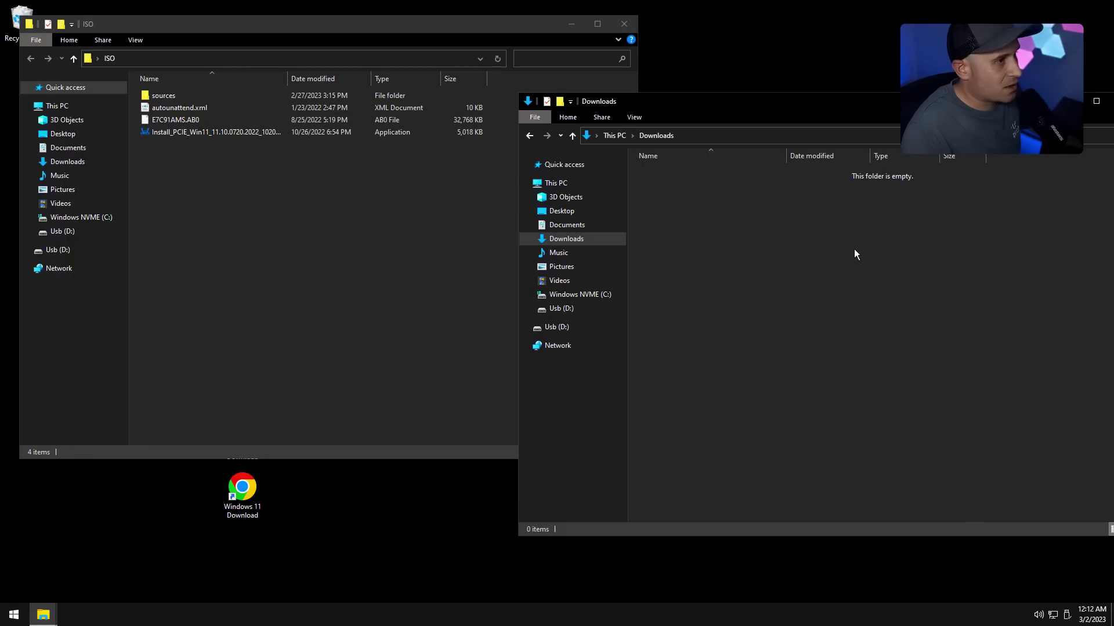
pyautogui.moveTo(812, 109); pyautogui.dragTo(501, 121)
pyautogui.click(809, 112)
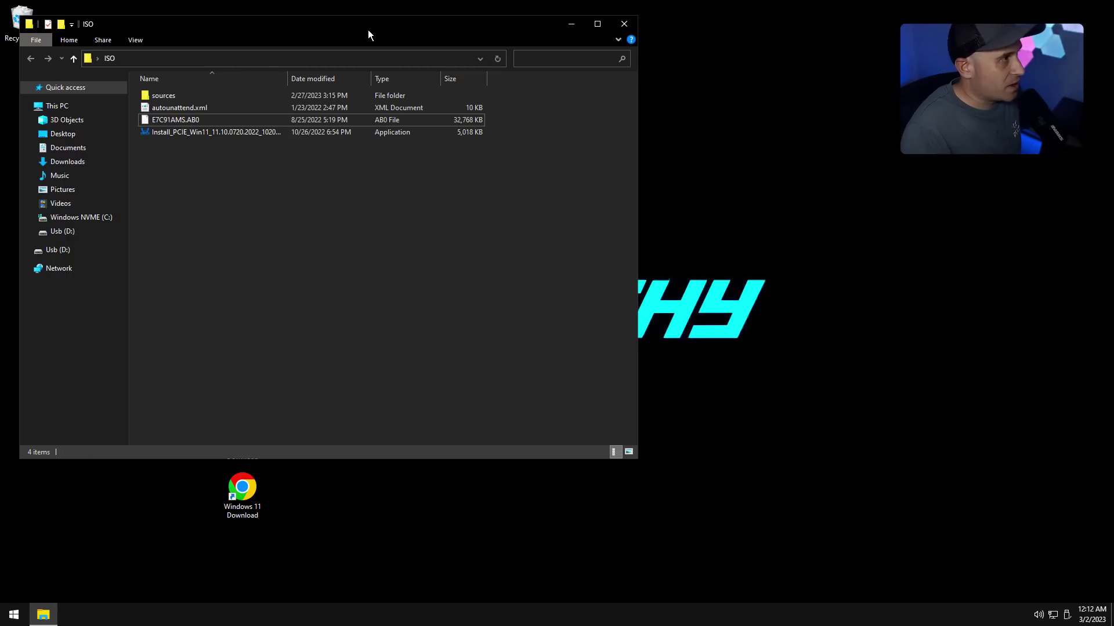
pyautogui.moveTo(367, 30); pyautogui.dragTo(674, 86)
pyautogui.hotkey('alt', 'F4')
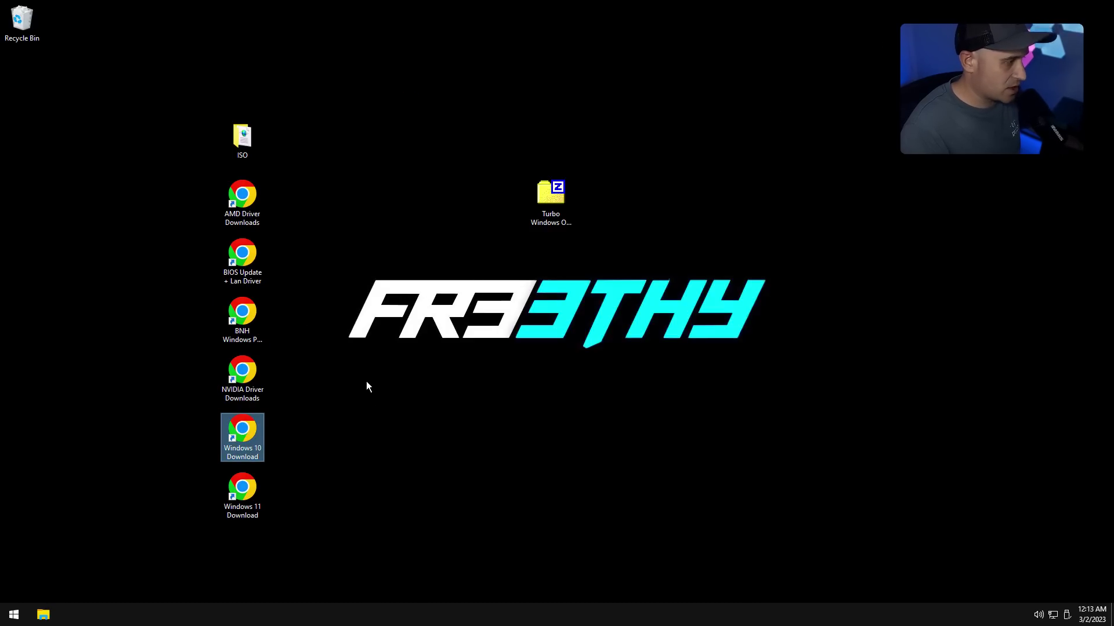
# Open the Windows 10 Download page from the desktop shortcut and download the media creation tool
pyautogui.press('Down')
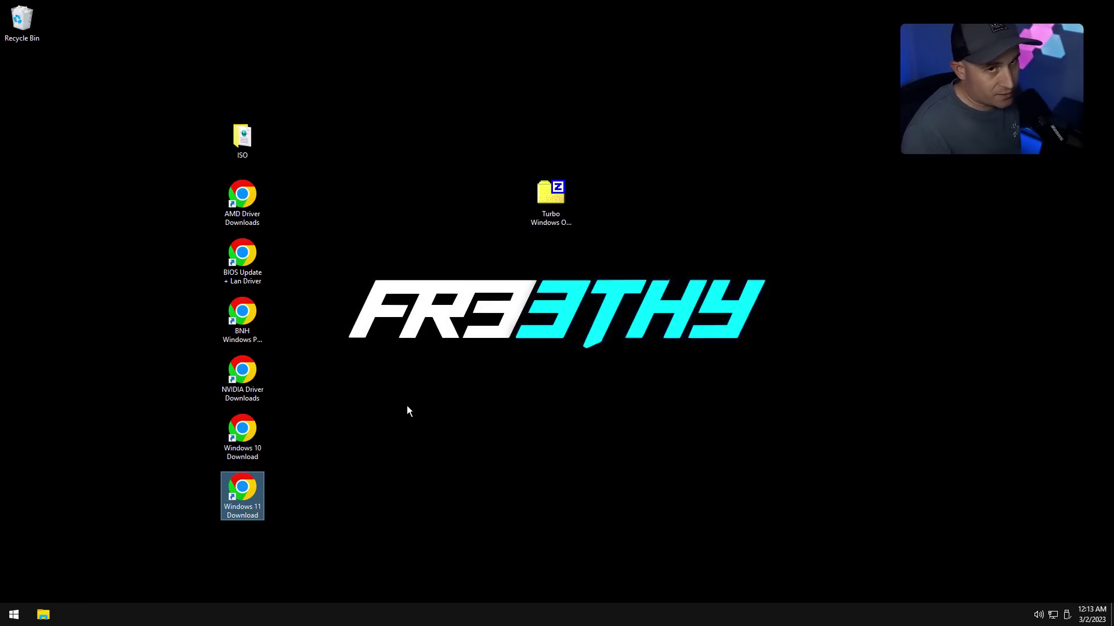
pyautogui.click(406, 406)
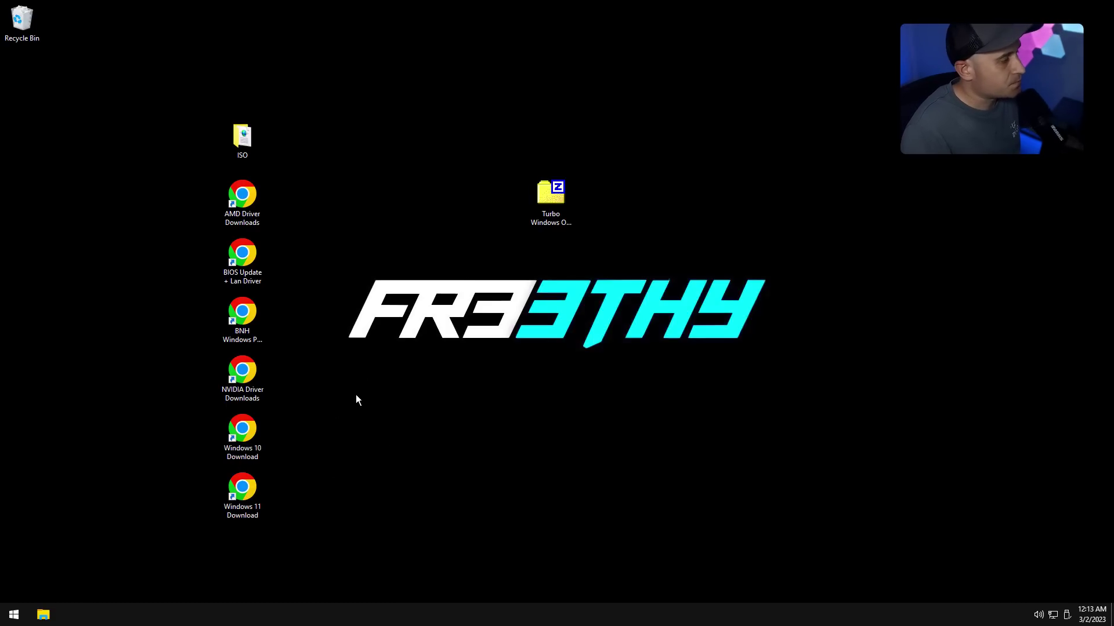
pyautogui.doubleClick(253, 434)
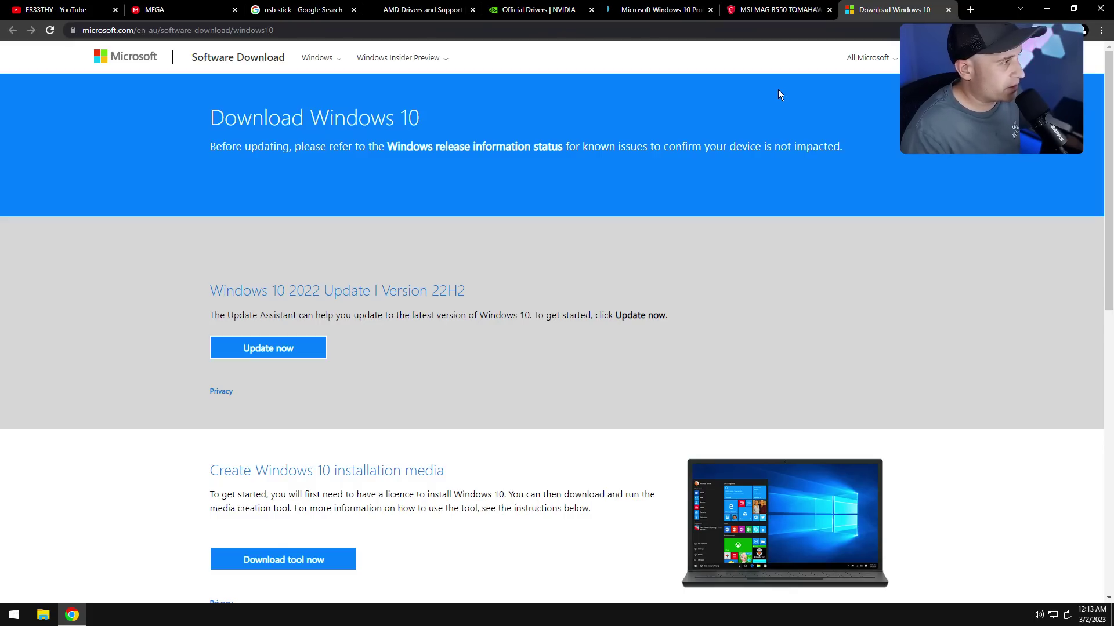
pyautogui.scroll(-3, 510, 228)
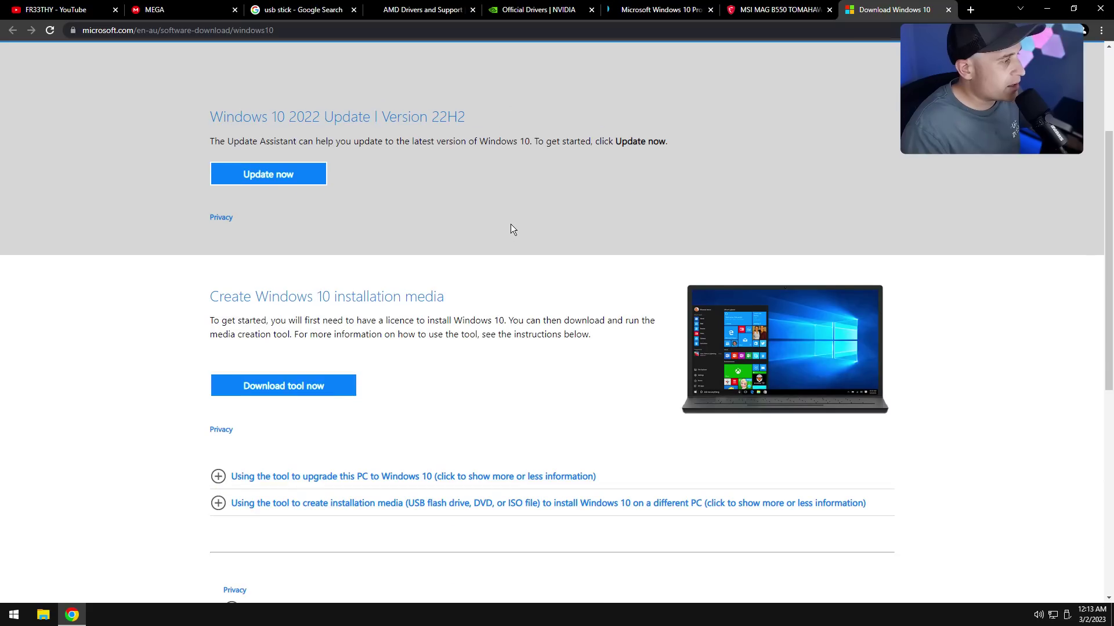
pyautogui.click(305, 387)
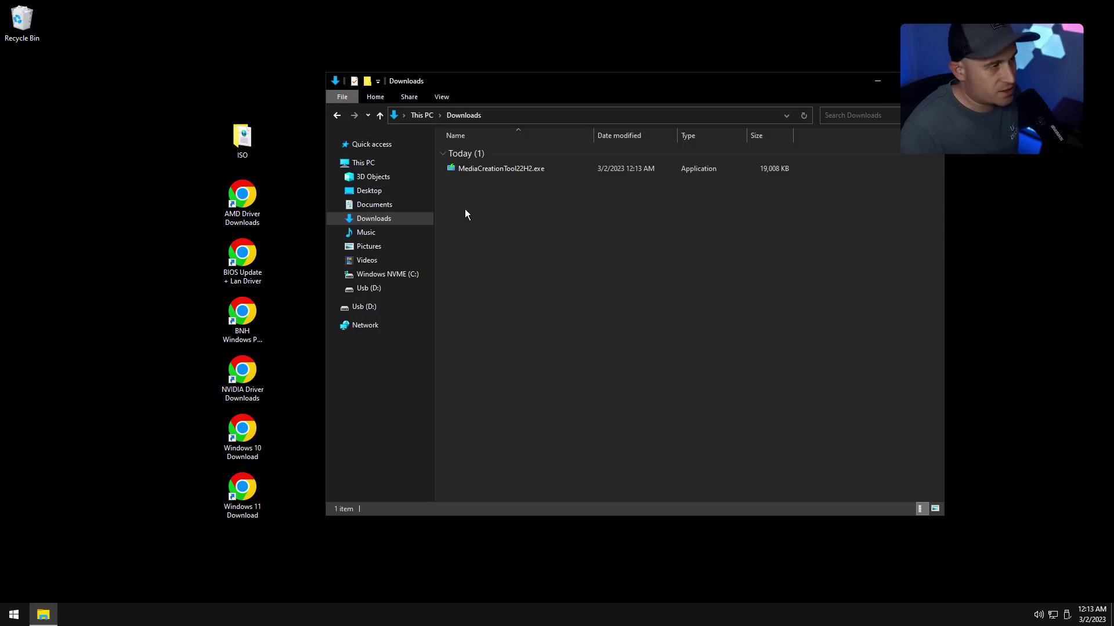
# Run MediaCreationTool22H2.exe from Downloads and choose to create installation media for another PC
pyautogui.click(507, 169)
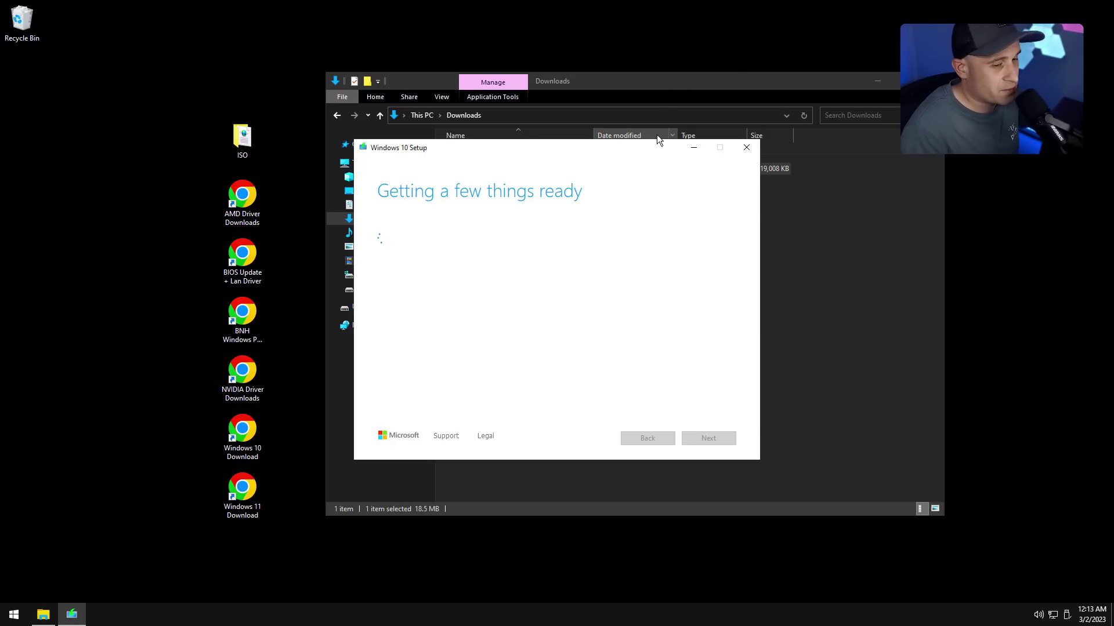
pyautogui.click(701, 438)
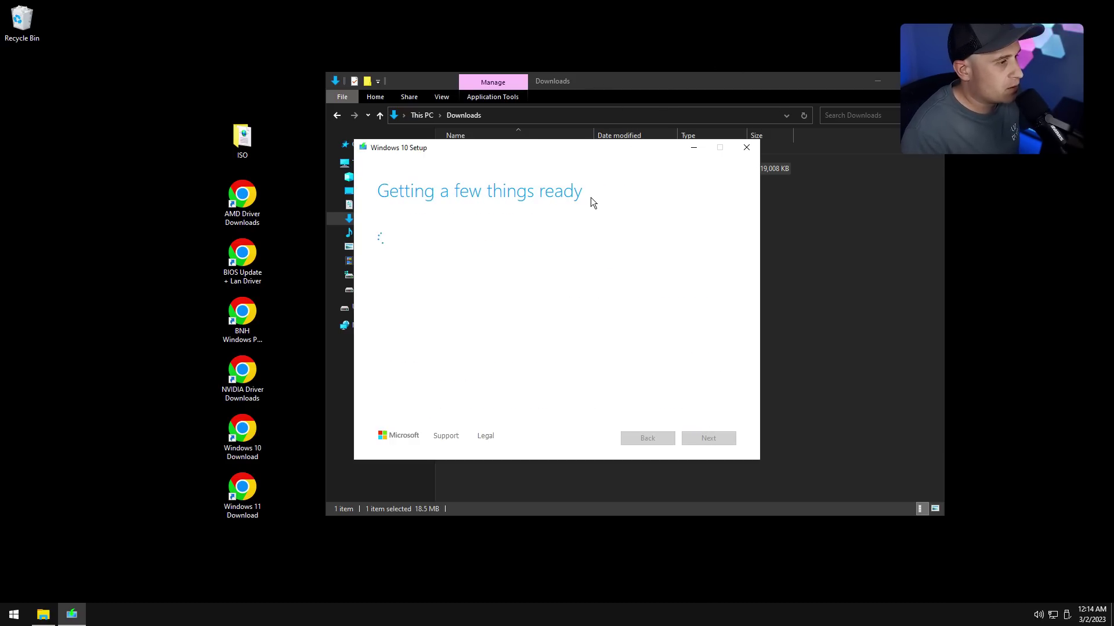
pyautogui.click(400, 259)
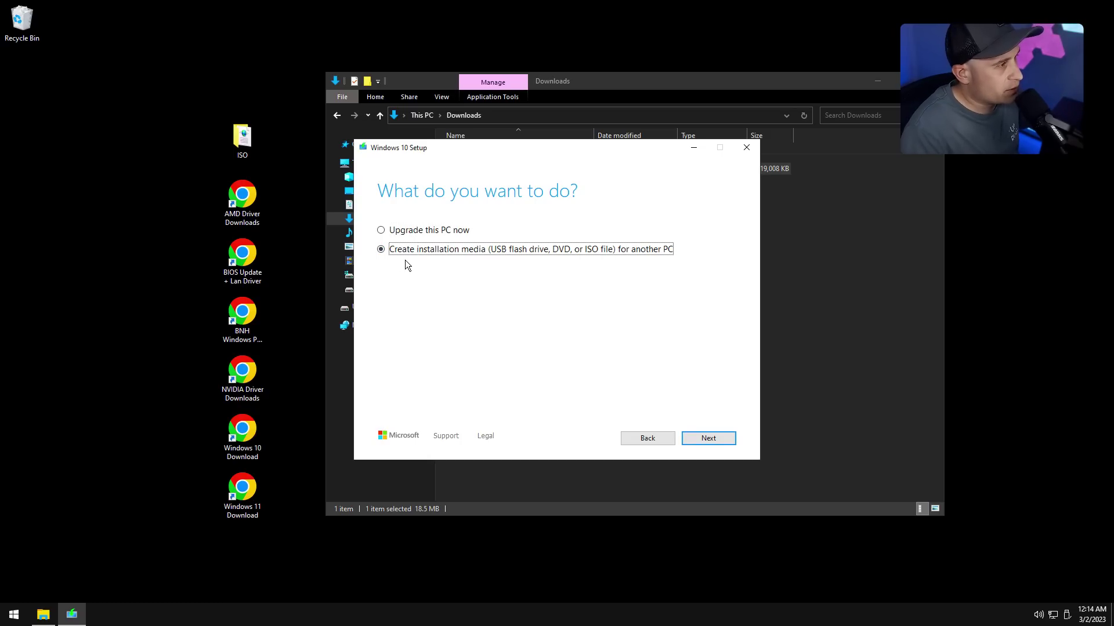
pyautogui.click(707, 437)
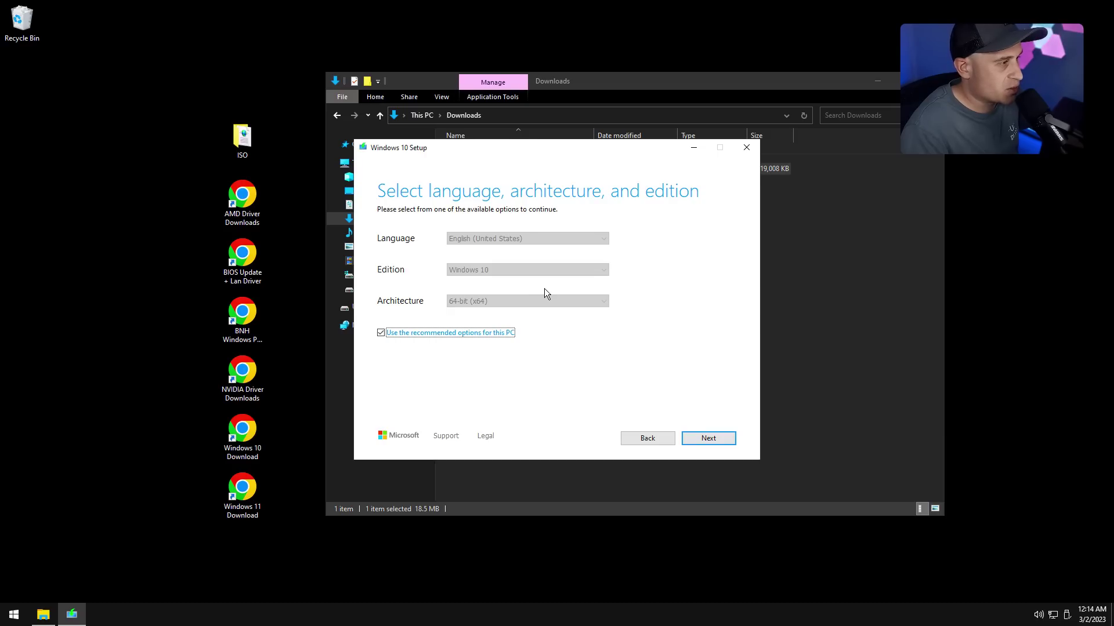
# Unlock the recommended options to check the architecture, edition and language choices, and restore the recommended setting for this PC
pyautogui.click(381, 333)
pyautogui.click(504, 302)
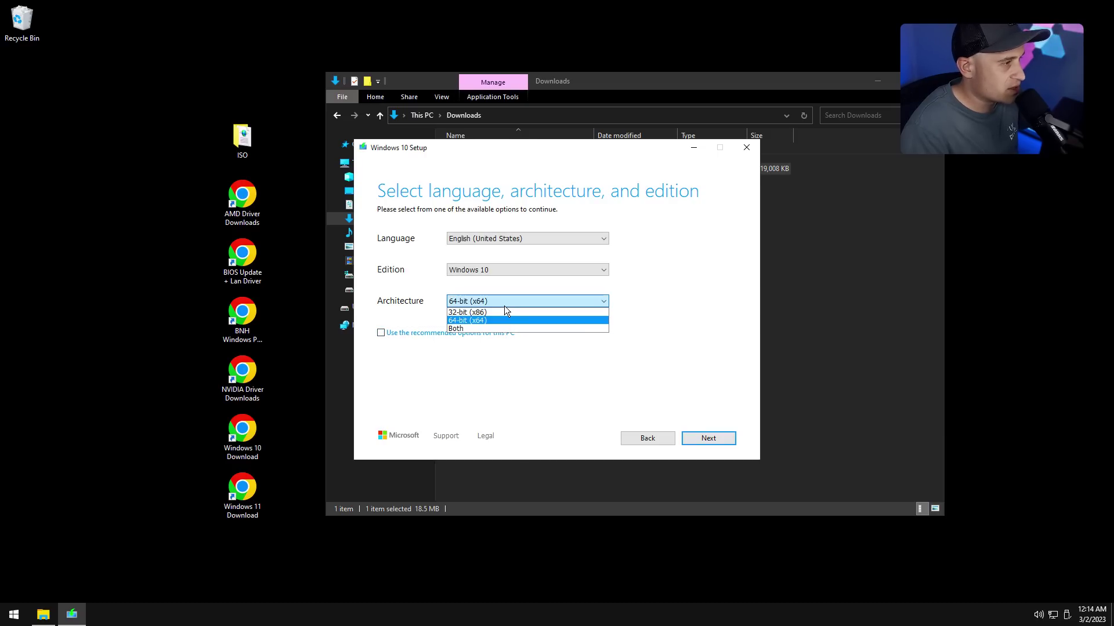
pyautogui.click(504, 305)
pyautogui.click(483, 273)
pyautogui.click(499, 238)
pyautogui.click(435, 226)
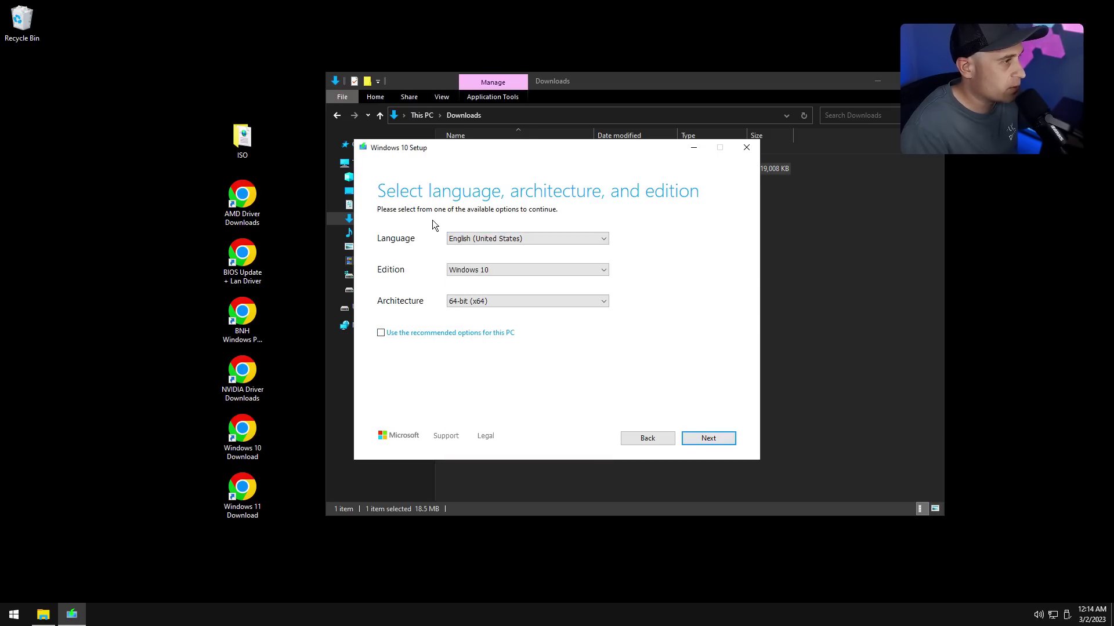
pyautogui.click(381, 333)
# Continue with the language, edition and architecture options and create the Windows 10 installation media on the D: (Usb) flash drive
pyautogui.click(709, 438)
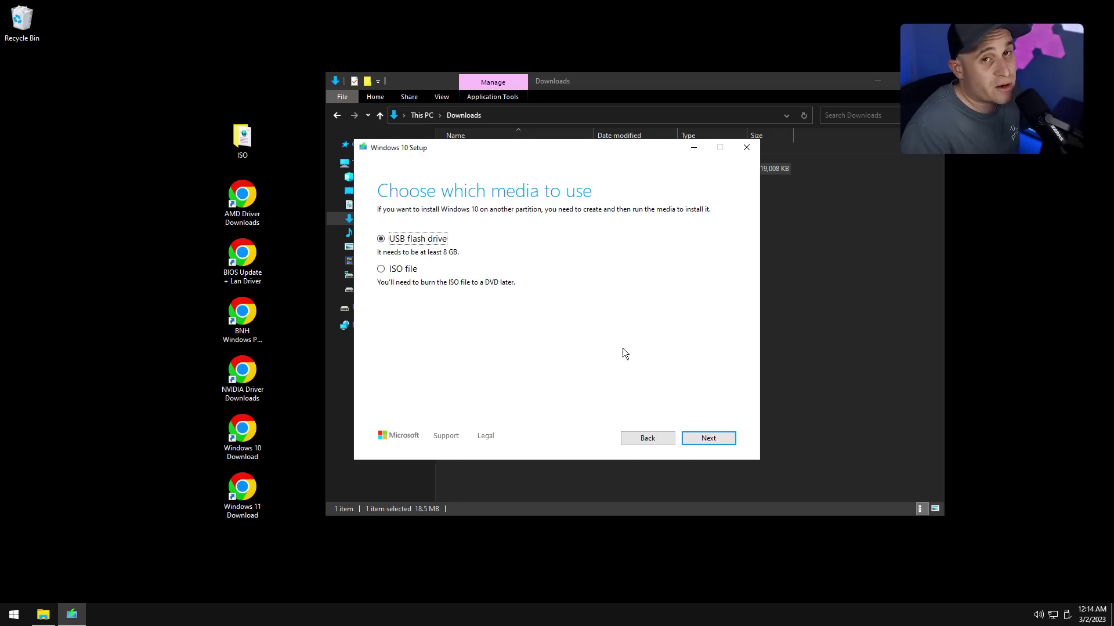
pyautogui.click(714, 442)
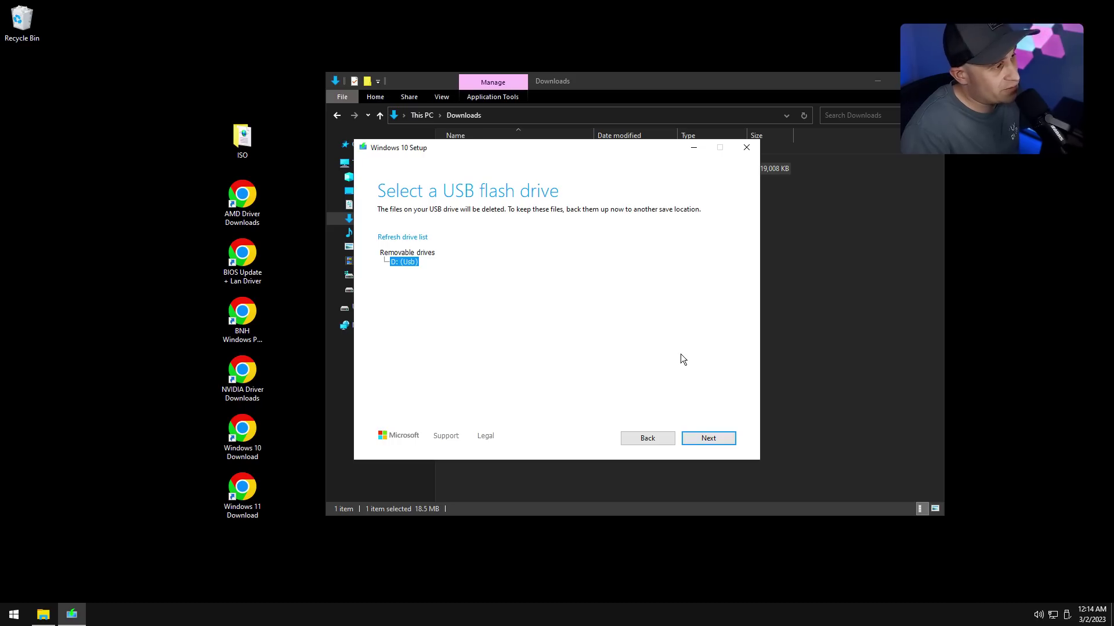
pyautogui.click(722, 440)
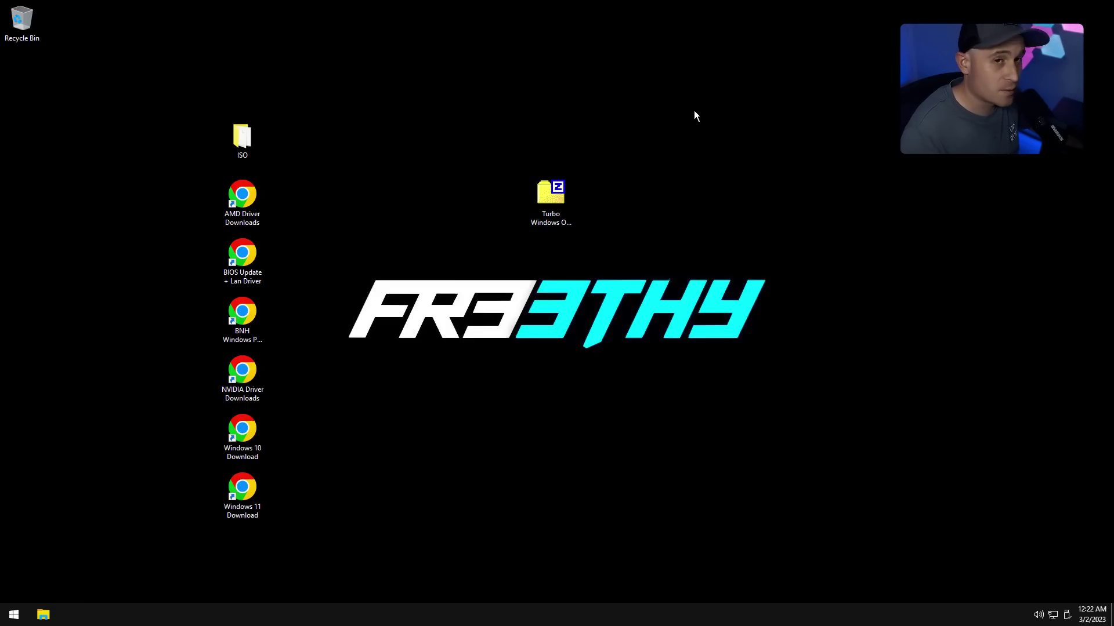
# Open This PC in File Explorer and rename the Windows NVME (C:) drive to DELETE ME
pyautogui.press('super+e')
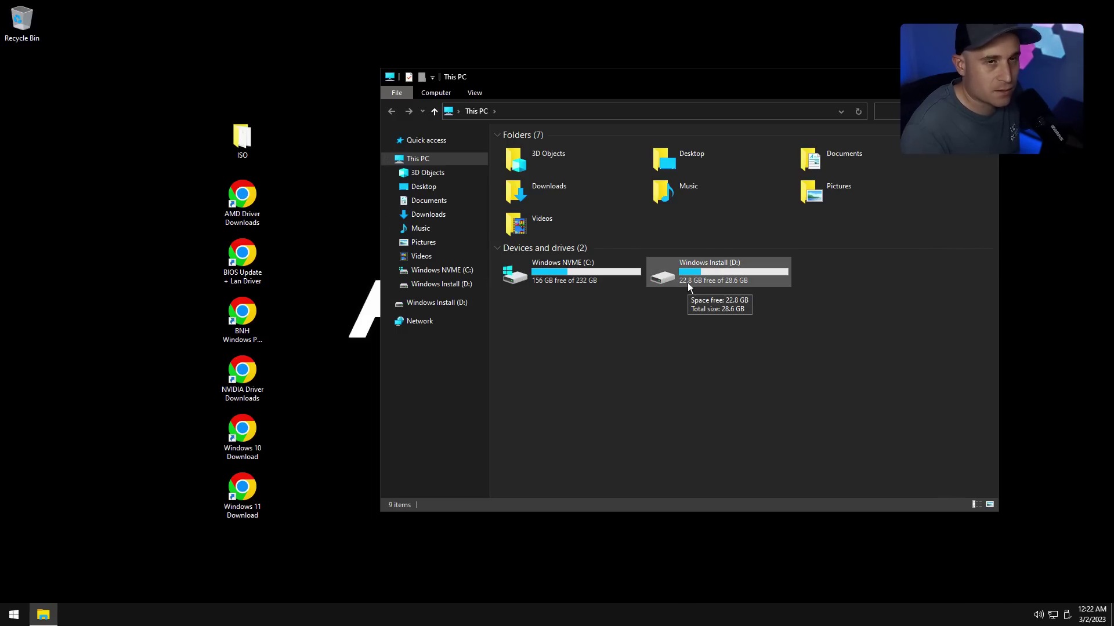
pyautogui.rightClick(456, 273)
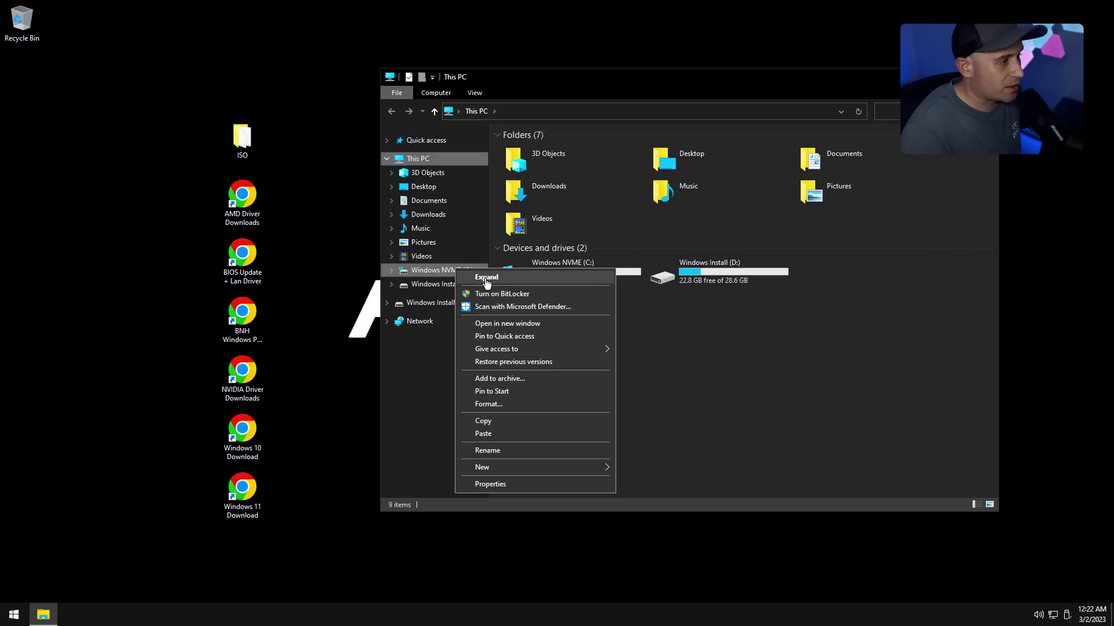
pyautogui.click(488, 450)
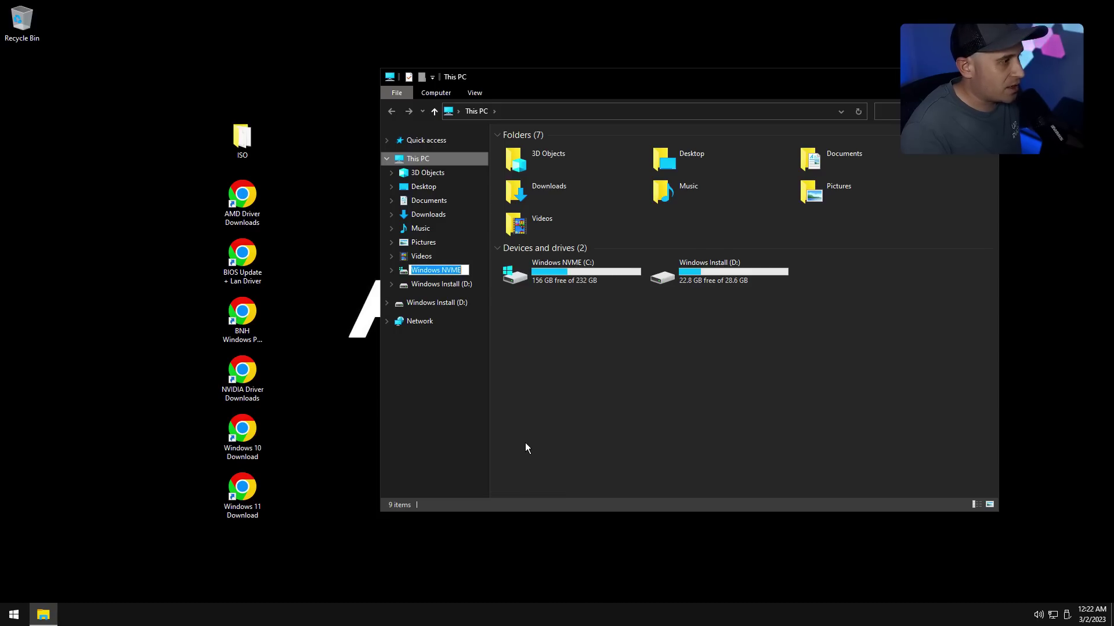
pyautogui.write('DELETE ME')
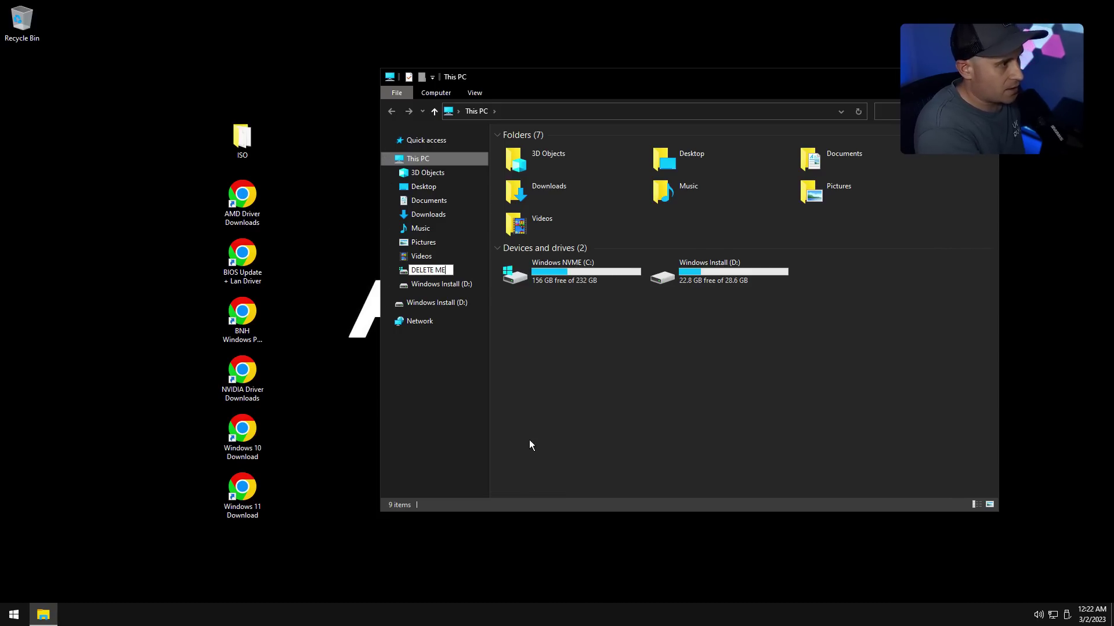
pyautogui.press('Return')
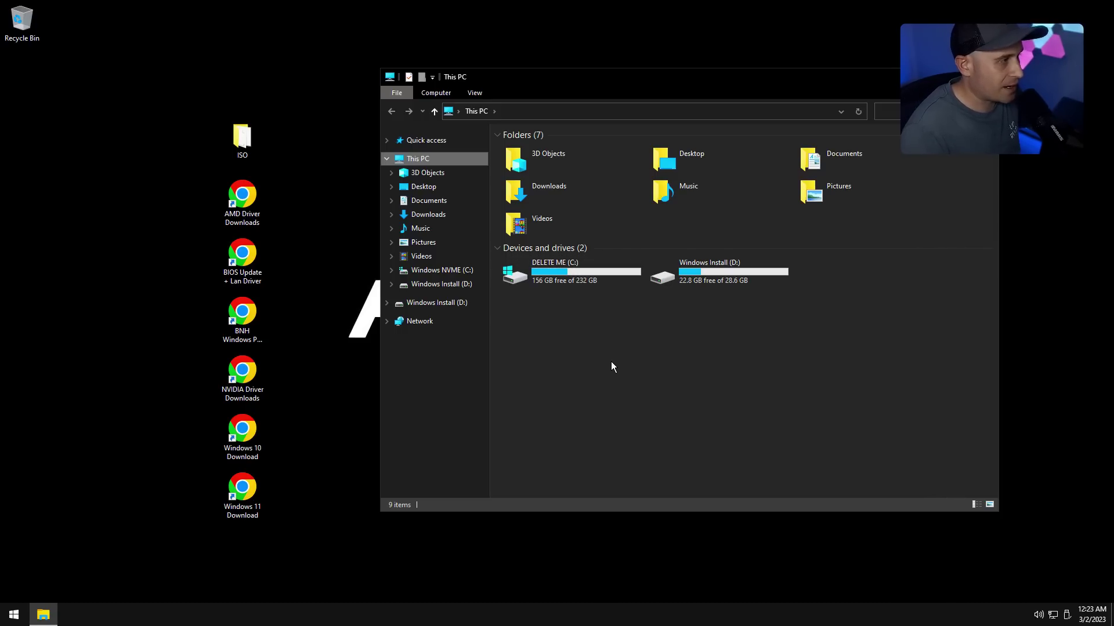
# Open the Windows Install (D:) drive and the desktop ISO folder in separate windows side by side
pyautogui.doubleClick(733, 276)
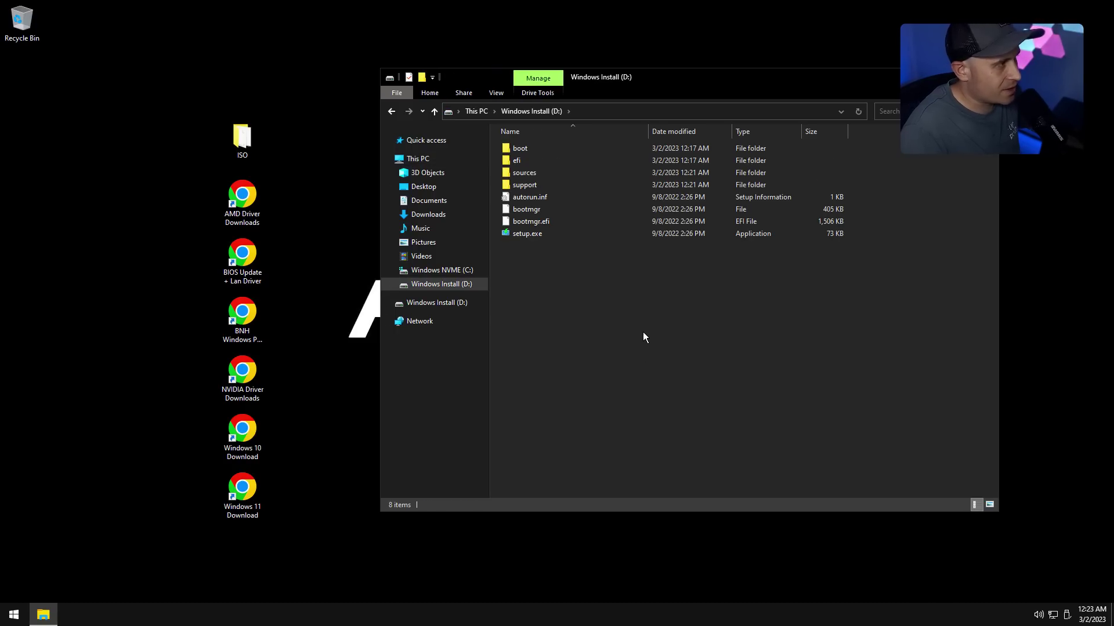
pyautogui.moveTo(591, 86); pyautogui.dragTo(785, 81)
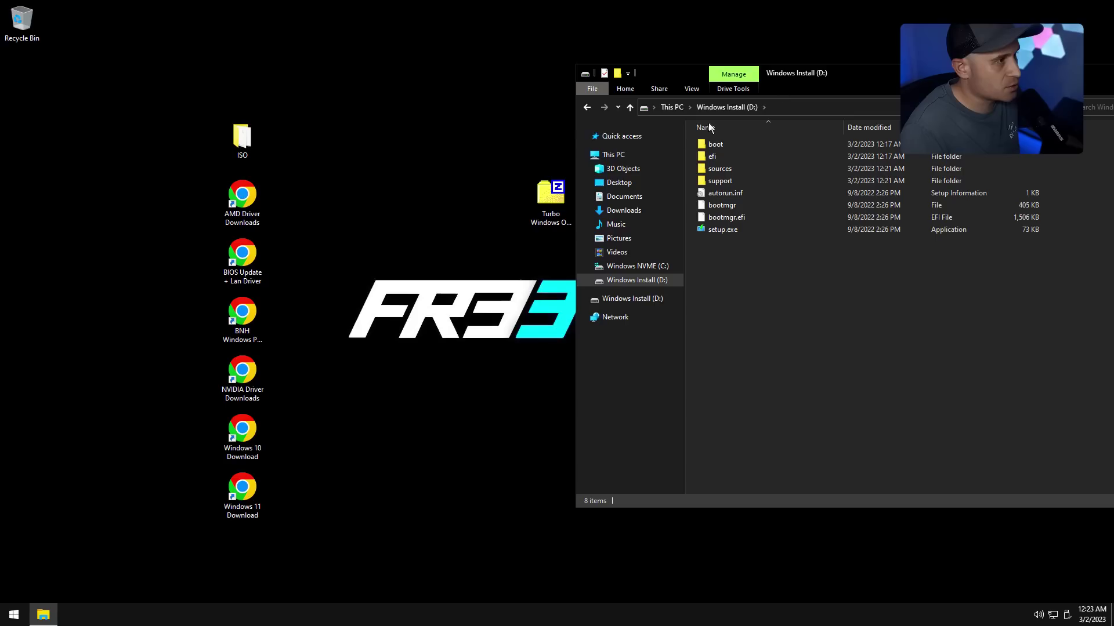
pyautogui.doubleClick(245, 136)
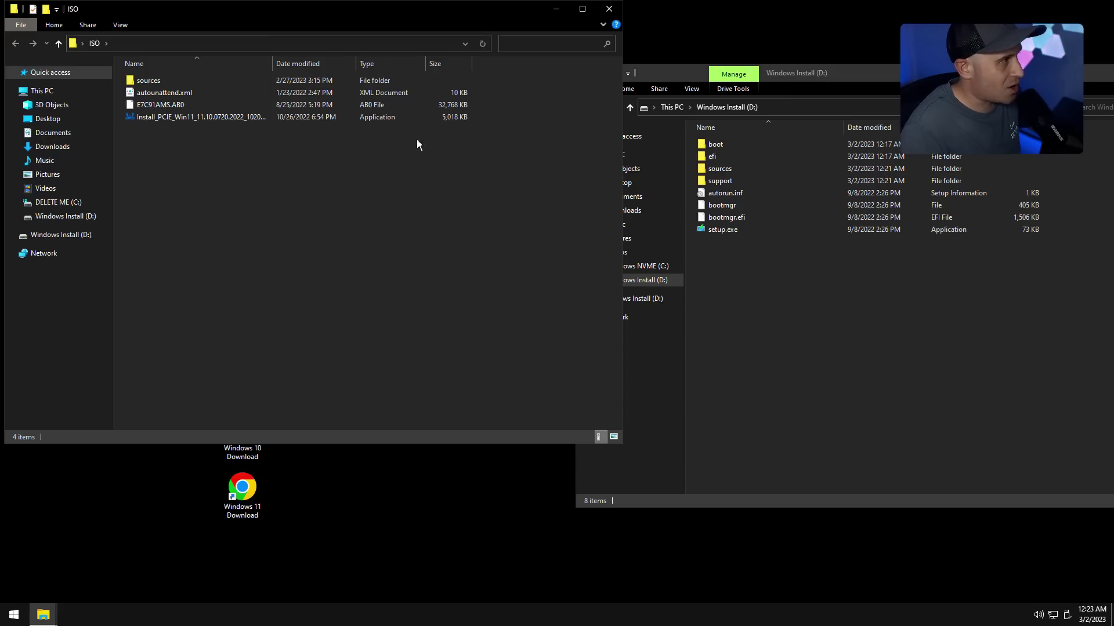
# Copy all four items from the ISO folder to the Windows Install (D:) drive
pyautogui.moveTo(185, 135); pyautogui.dragTo(180, 81)
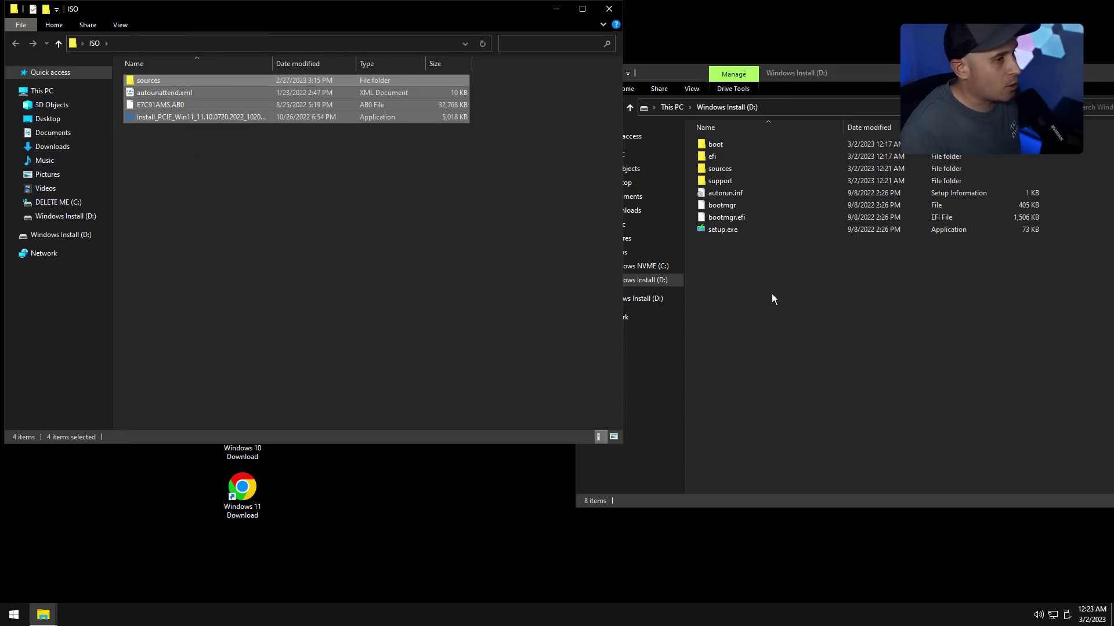
pyautogui.moveTo(269, 113); pyautogui.dragTo(834, 345)
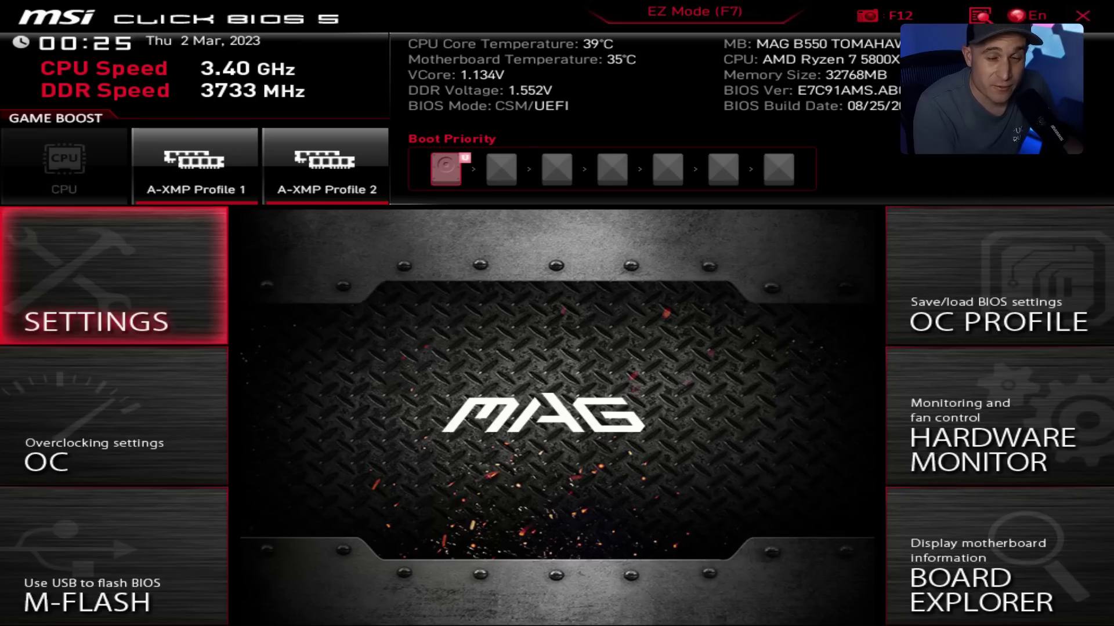
# Launch M-FLASH in the BIOS and confirm the reboot into flash mode
pyautogui.press('Down')
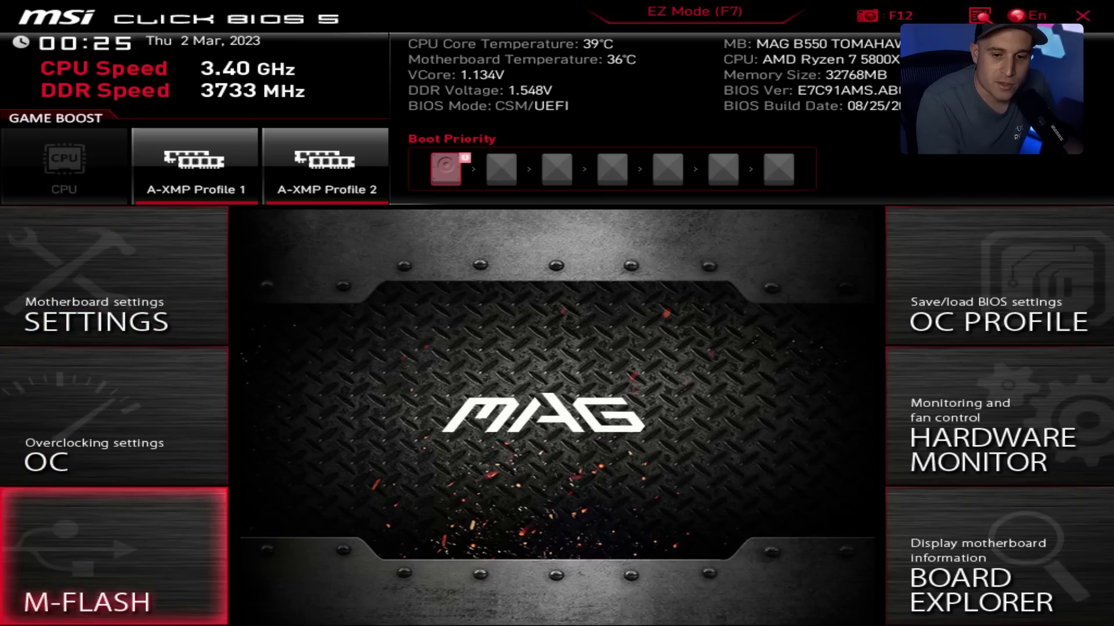
pyautogui.press('Return')
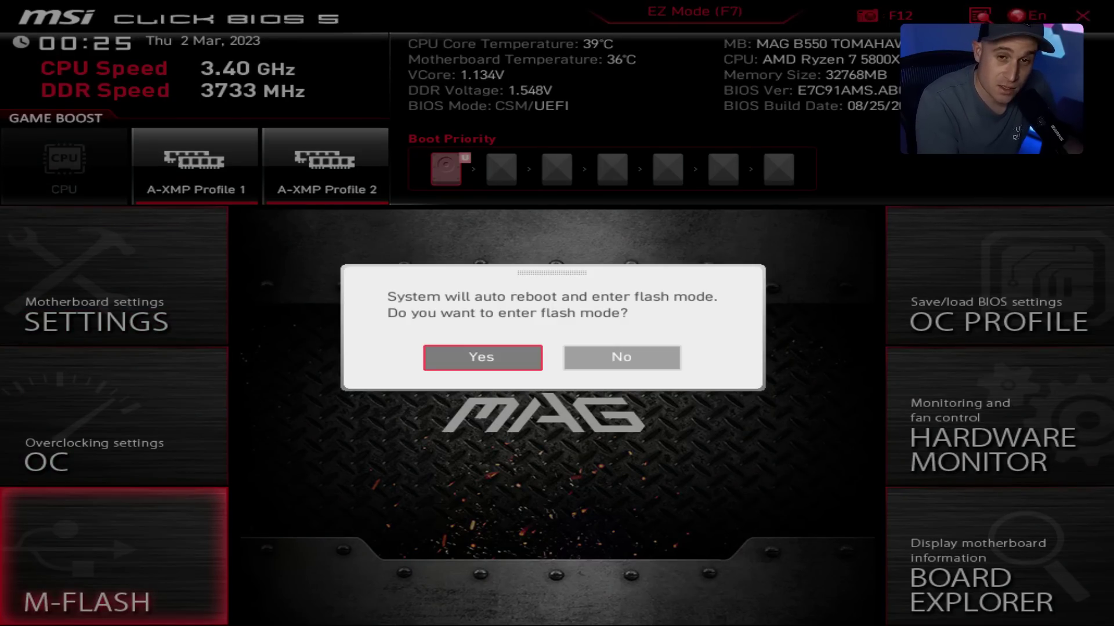
pyautogui.press('Return')
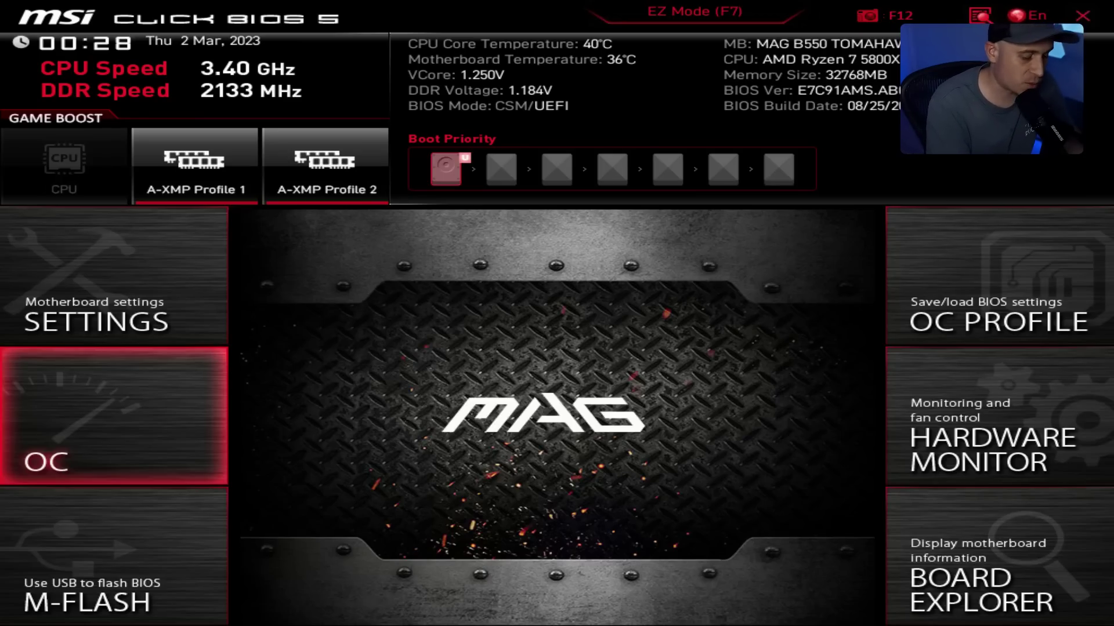
# Review the A-XMP memory profile choices in the overclocking settings and leave without selecting one
pyautogui.press('Down')
pyautogui.press('Up')
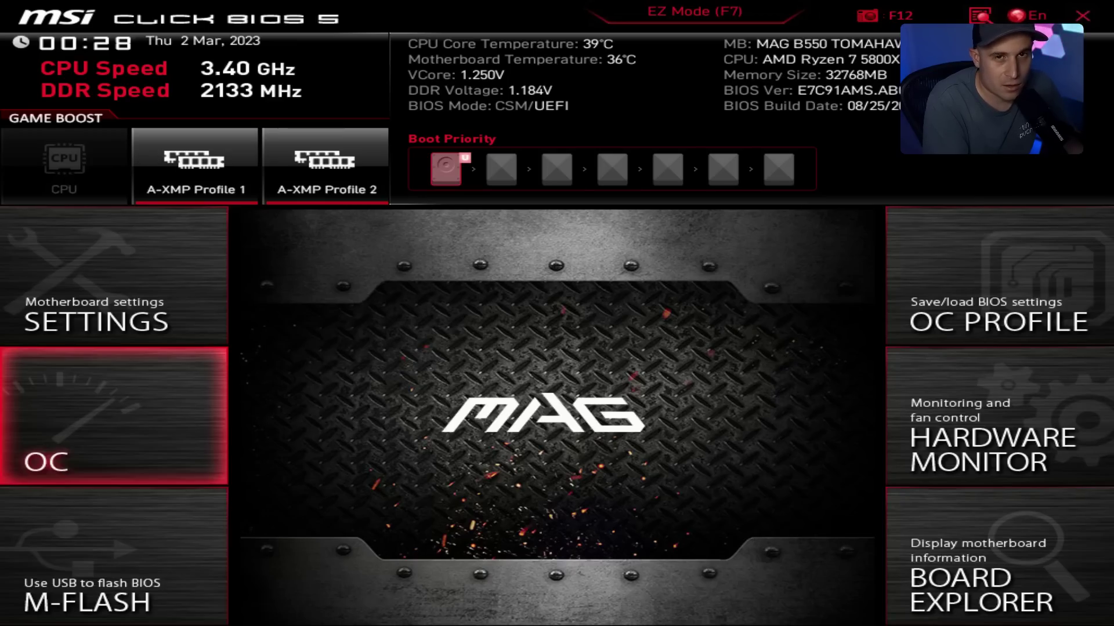
pyautogui.press('Return')
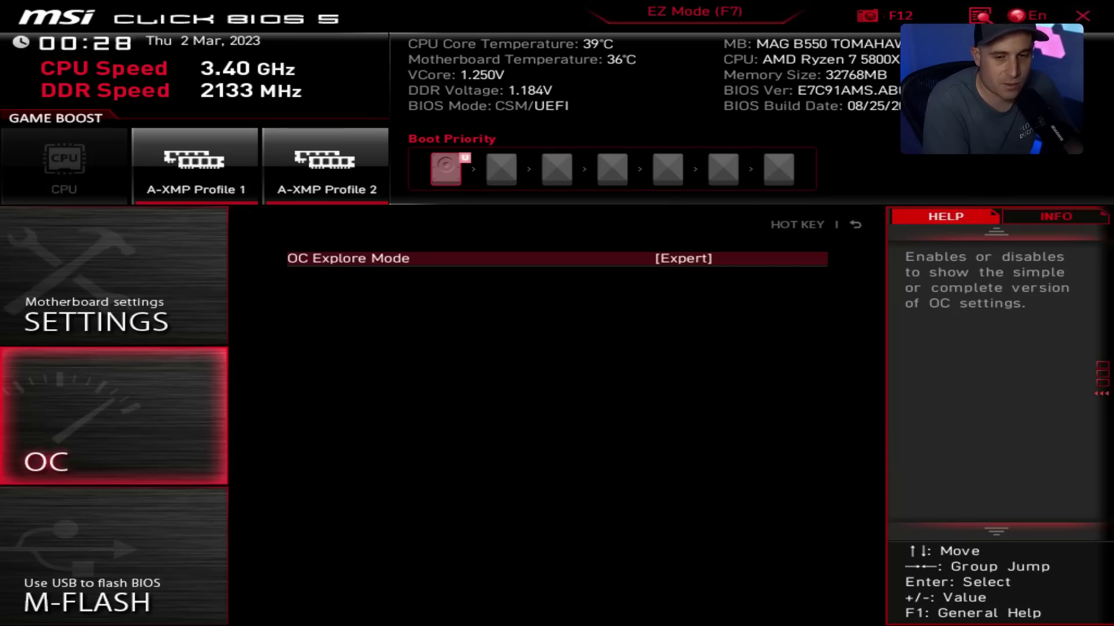
pyautogui.press('Down')
pyautogui.press('Down')
pyautogui.press('Down')
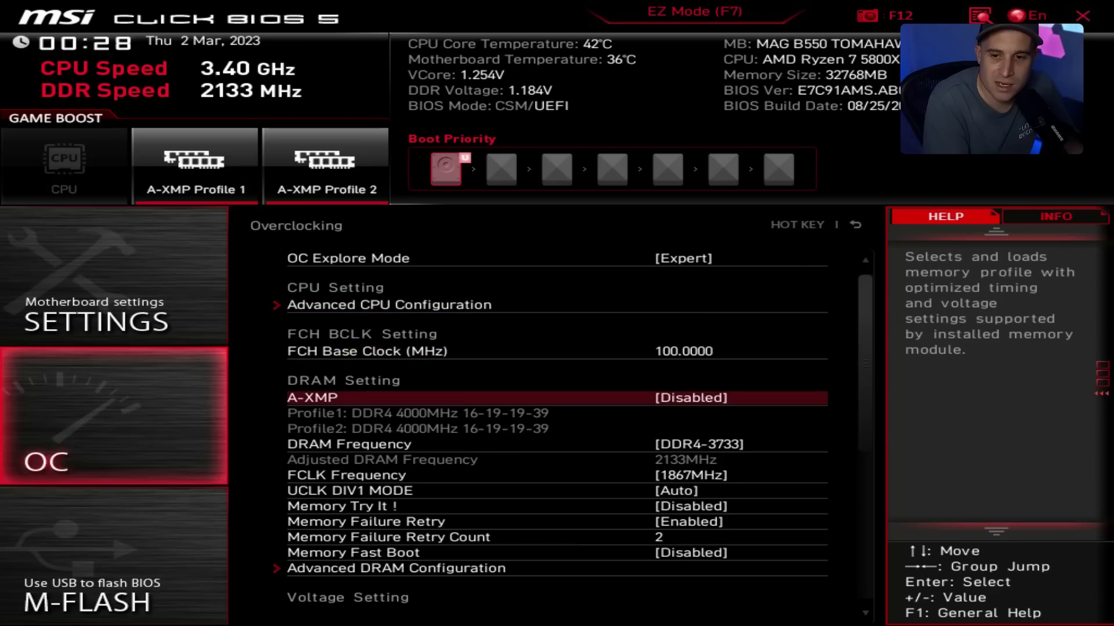
pyautogui.press('Return')
pyautogui.press('Down')
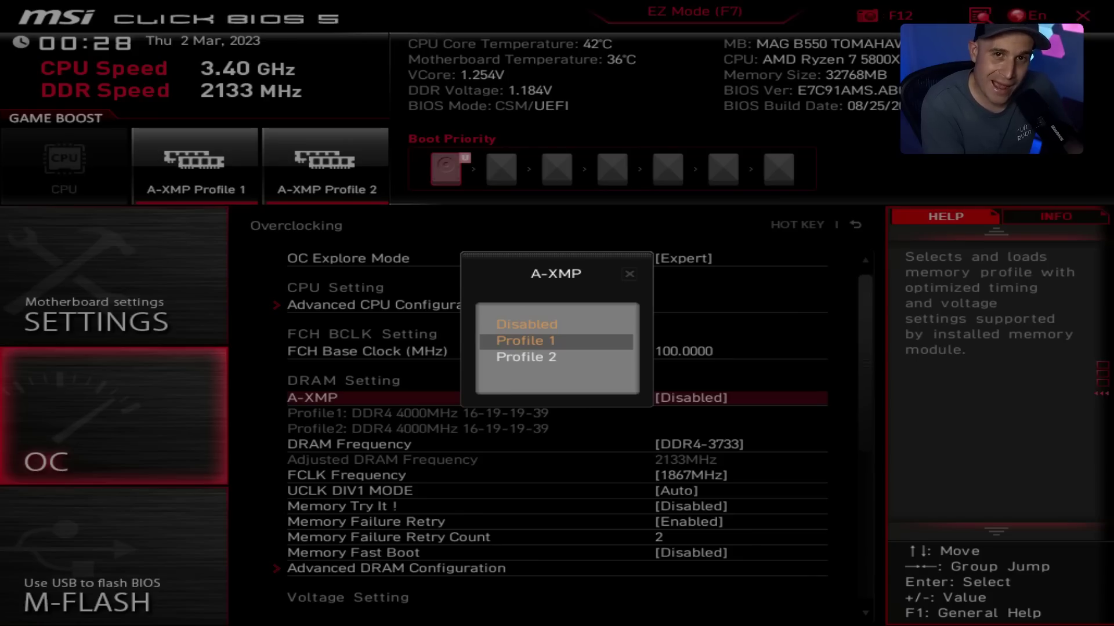
pyautogui.press('Down')
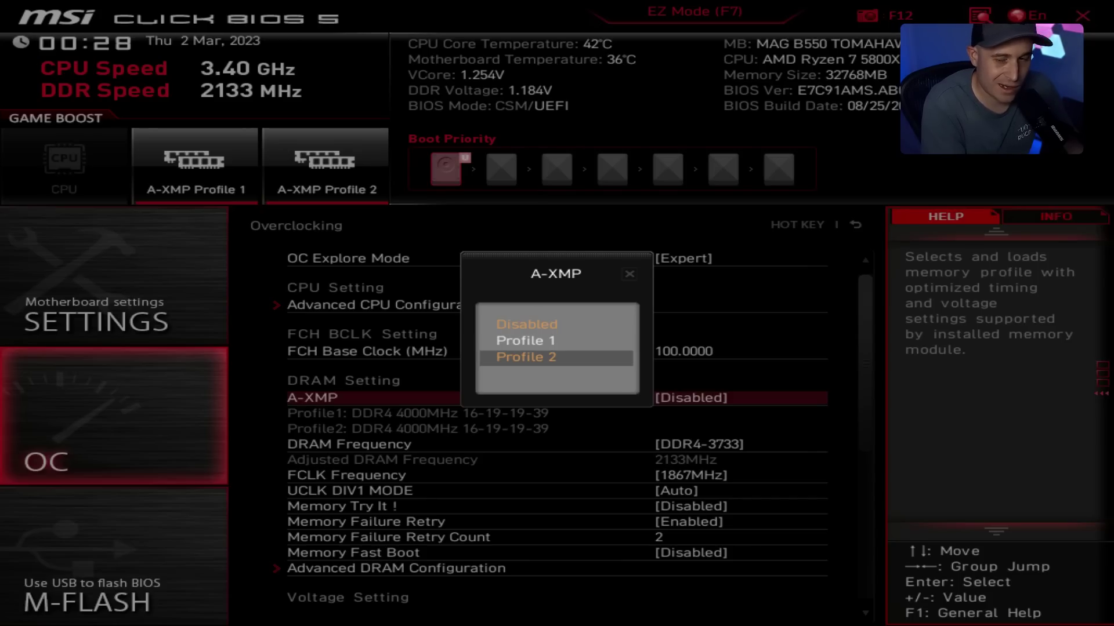
pyautogui.press('Up')
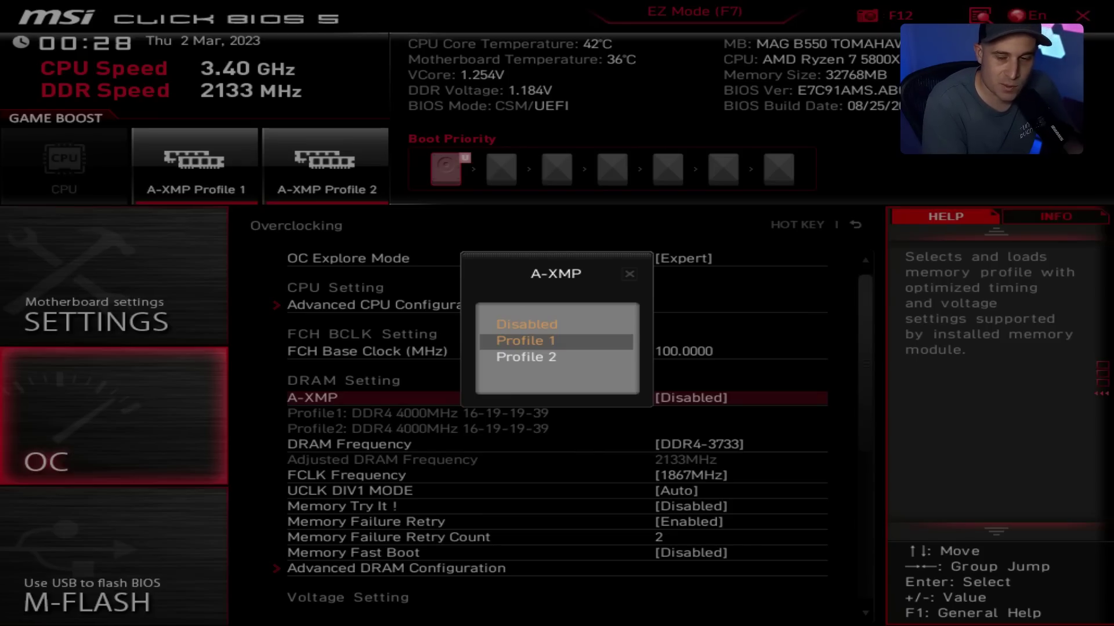
pyautogui.press('Escape')
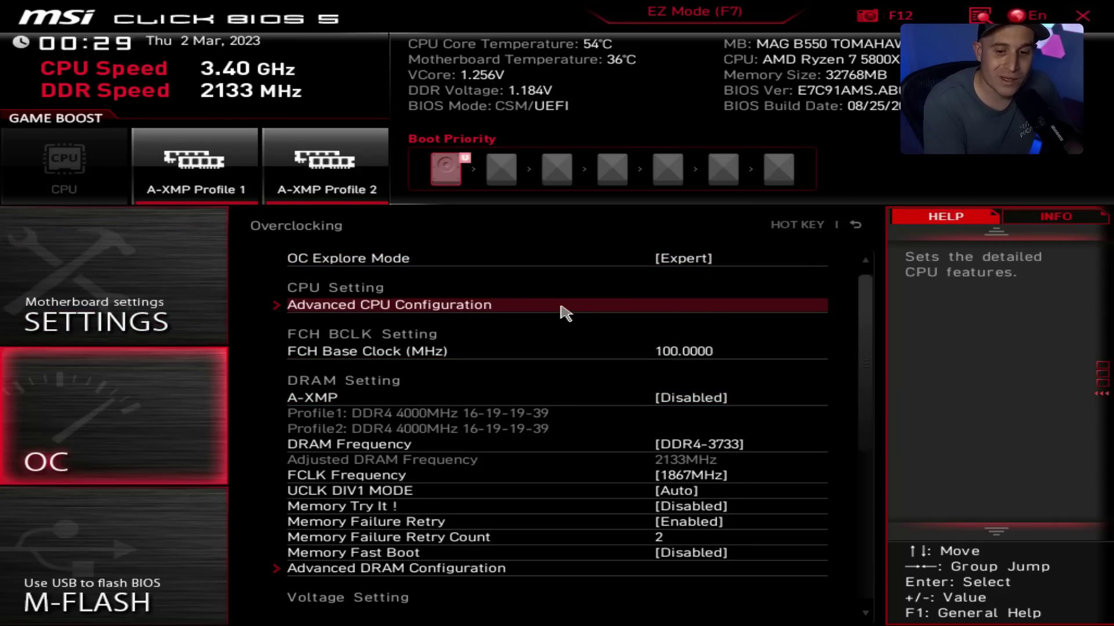
pyautogui.press('Escape')
pyautogui.press('Right')
pyautogui.press('Left')
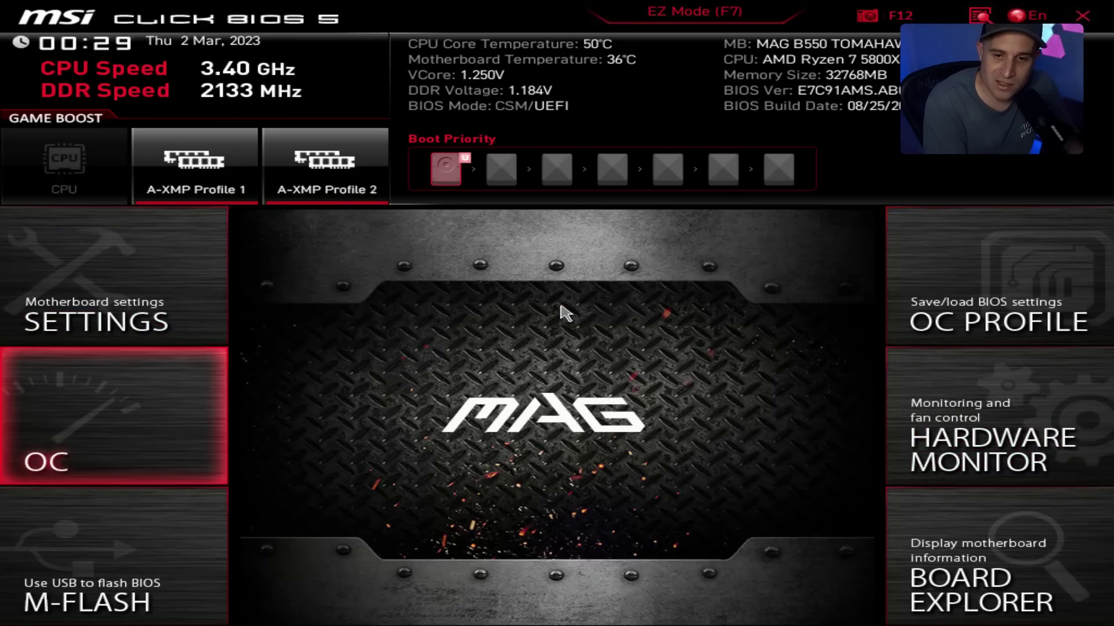
# Set Boot Option #1 to UEFI USB Key: SanDisk, Partition 1 in the BIOS boot settings
pyautogui.press('Up')
pyautogui.press('Return')
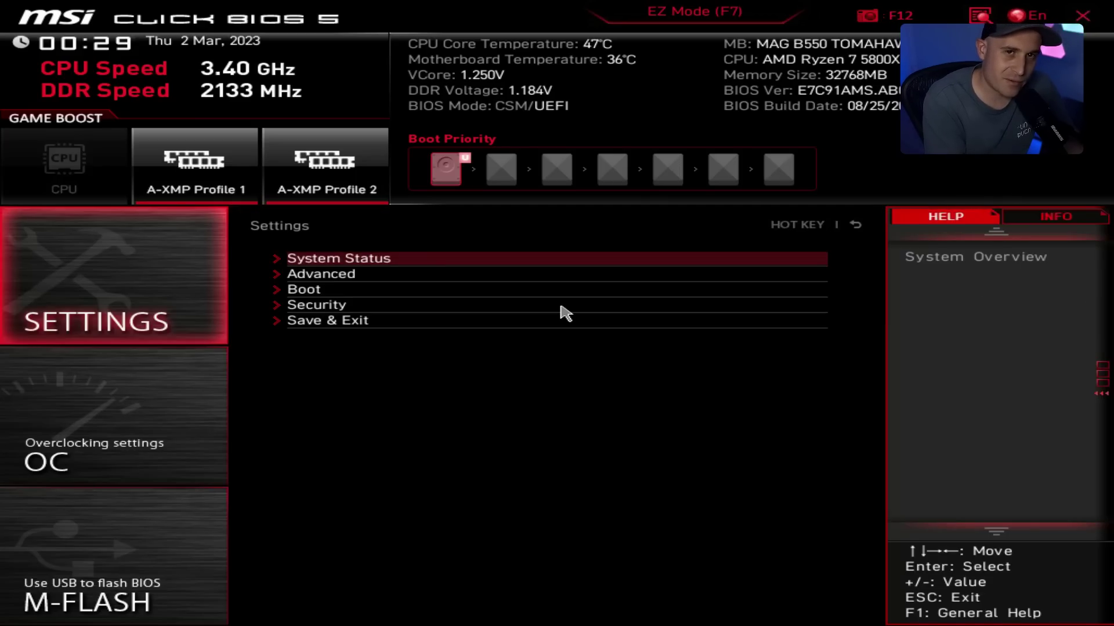
pyautogui.press('Down')
pyautogui.press('Down')
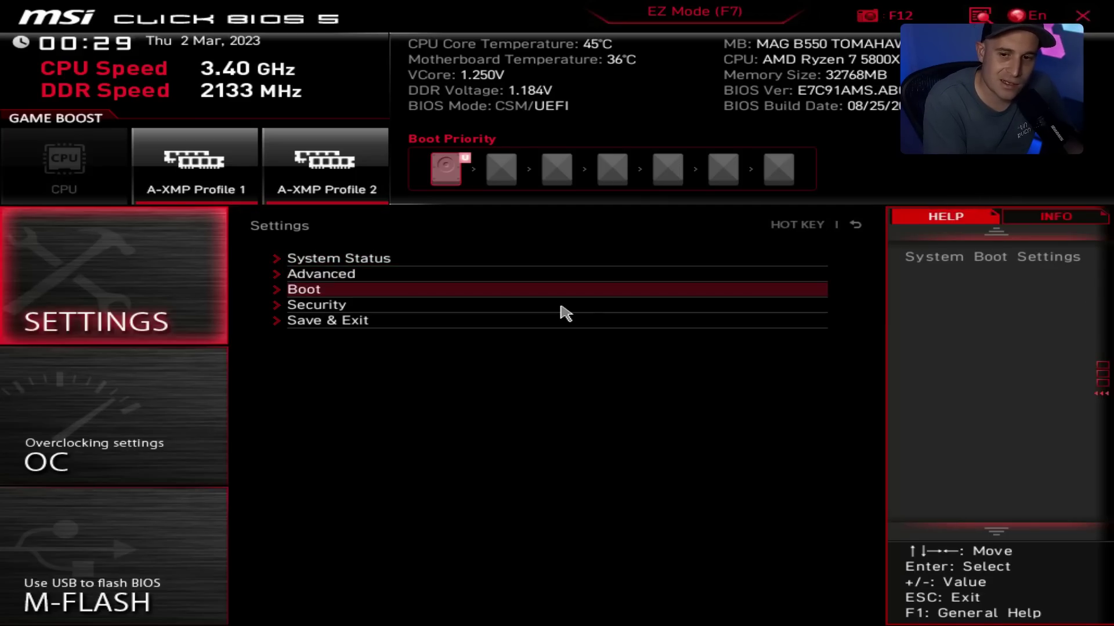
pyautogui.press('Return')
pyautogui.press('Down')
pyautogui.press('Down')
pyautogui.press('Down')
pyautogui.press('Down')
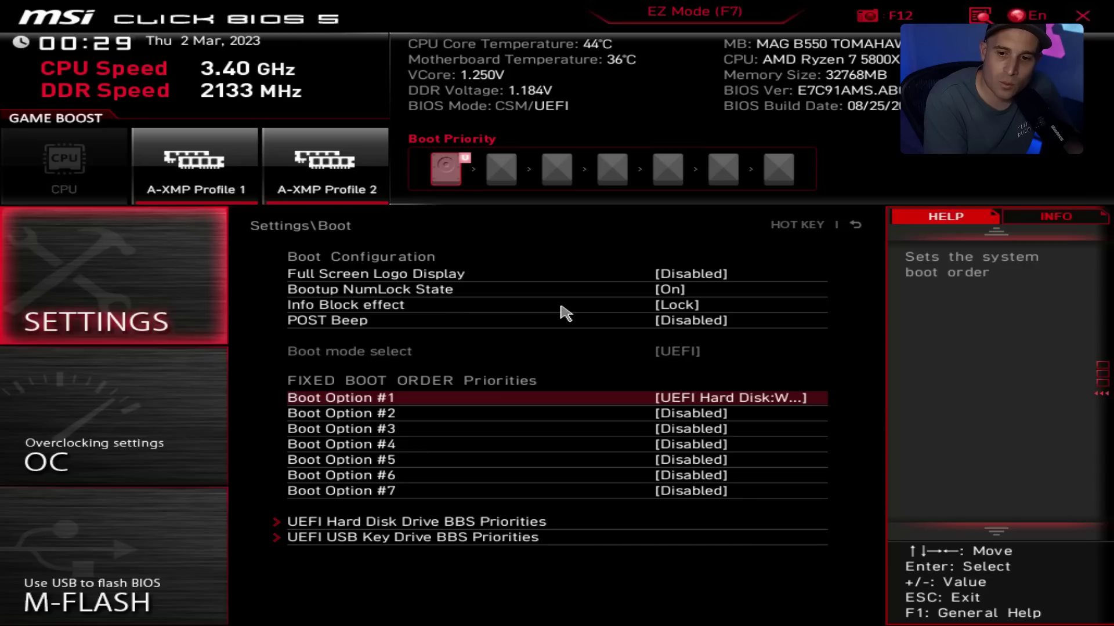
pyautogui.press('Return')
pyautogui.press('Down')
pyautogui.press('Down')
pyautogui.press('Down')
pyautogui.press('Down')
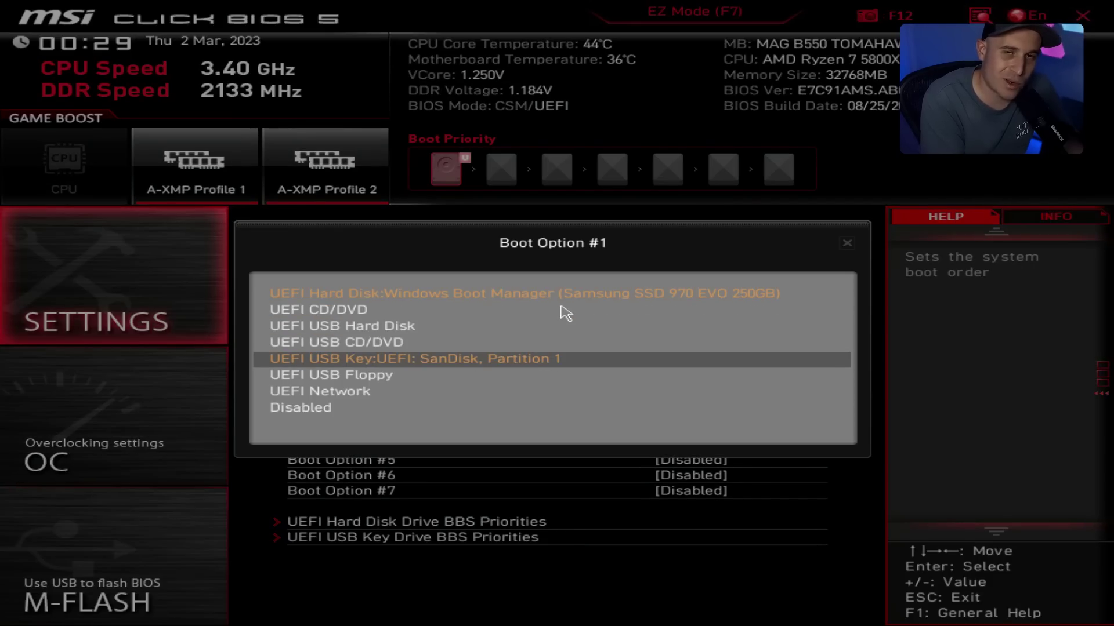
pyautogui.press('Return')
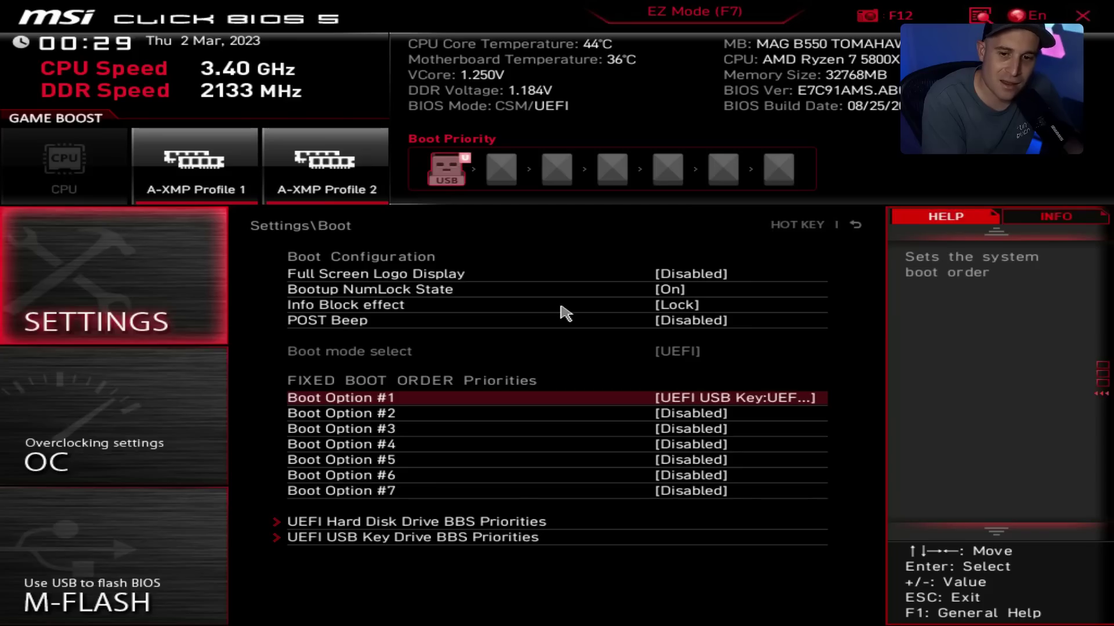
# Save the BIOS changes and exit to start Windows Setup from the USB drive
pyautogui.press('Escape')
pyautogui.press('Down')
pyautogui.press('Down')
pyautogui.press('Return')
pyautogui.press('Down')
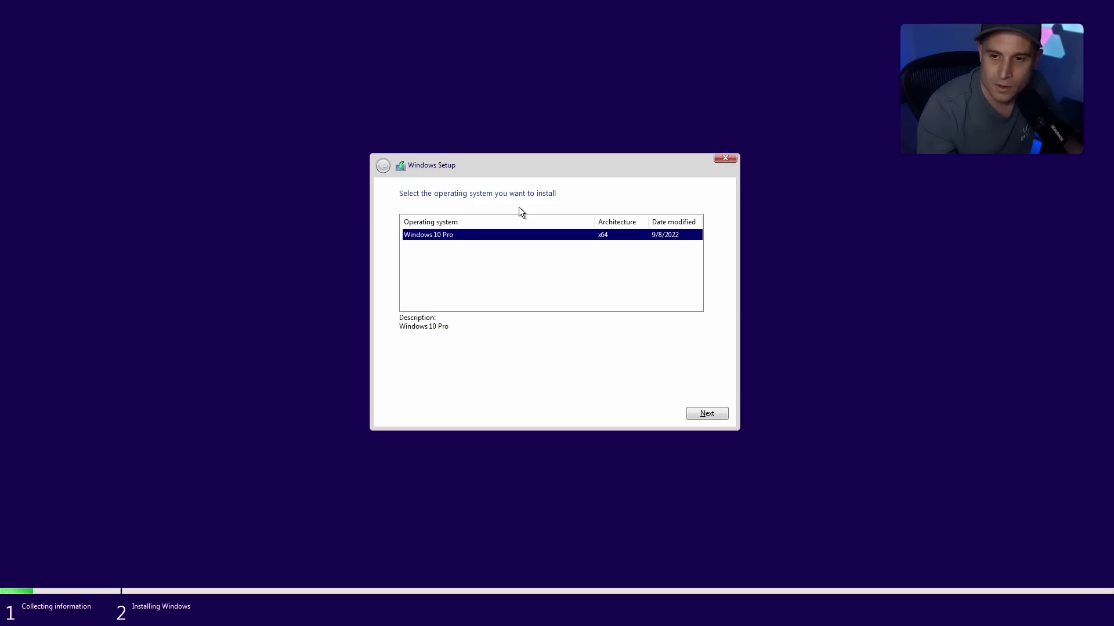
# Continue the installation with Windows 10 Pro and identify the Drive 2 partitions belonging to the DELETE ME disk
pyautogui.click(706, 414)
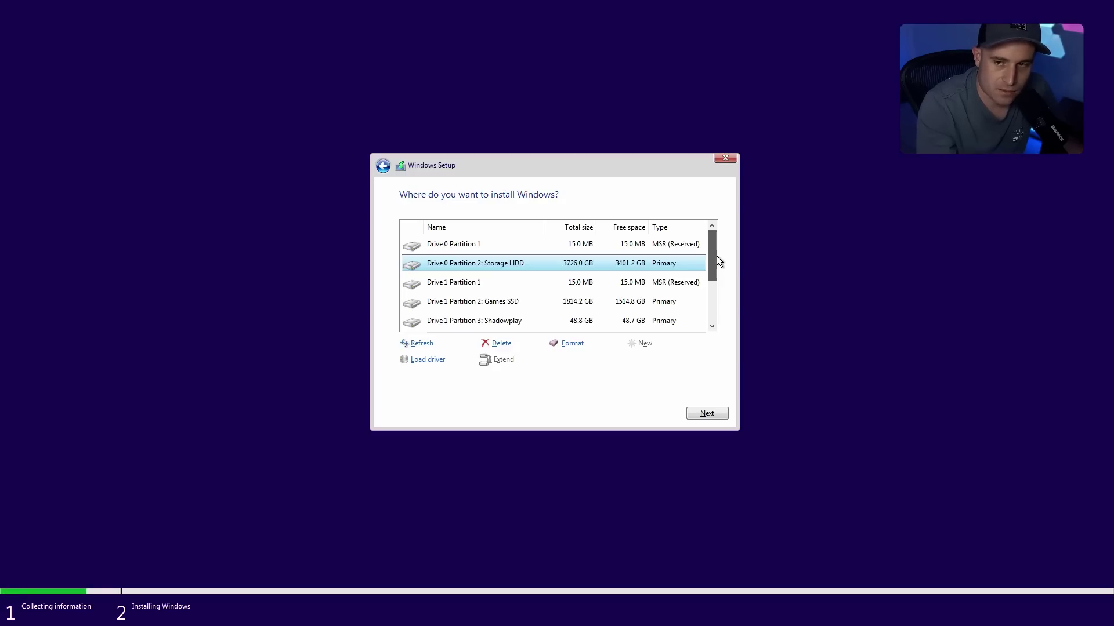
pyautogui.moveTo(716, 256); pyautogui.dragTo(711, 316)
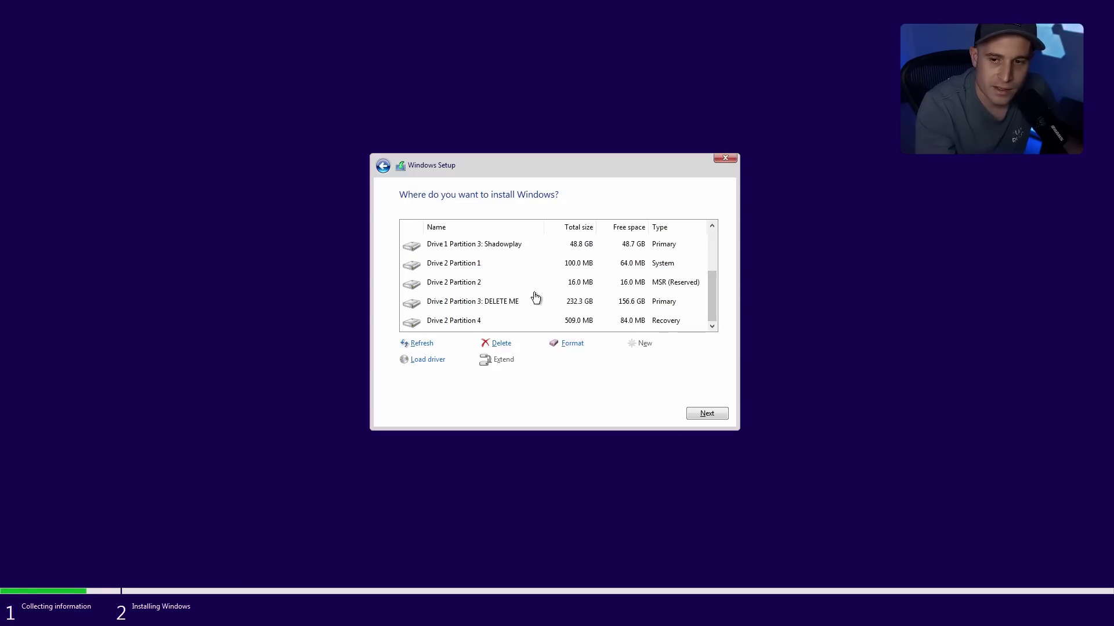
pyautogui.click(500, 305)
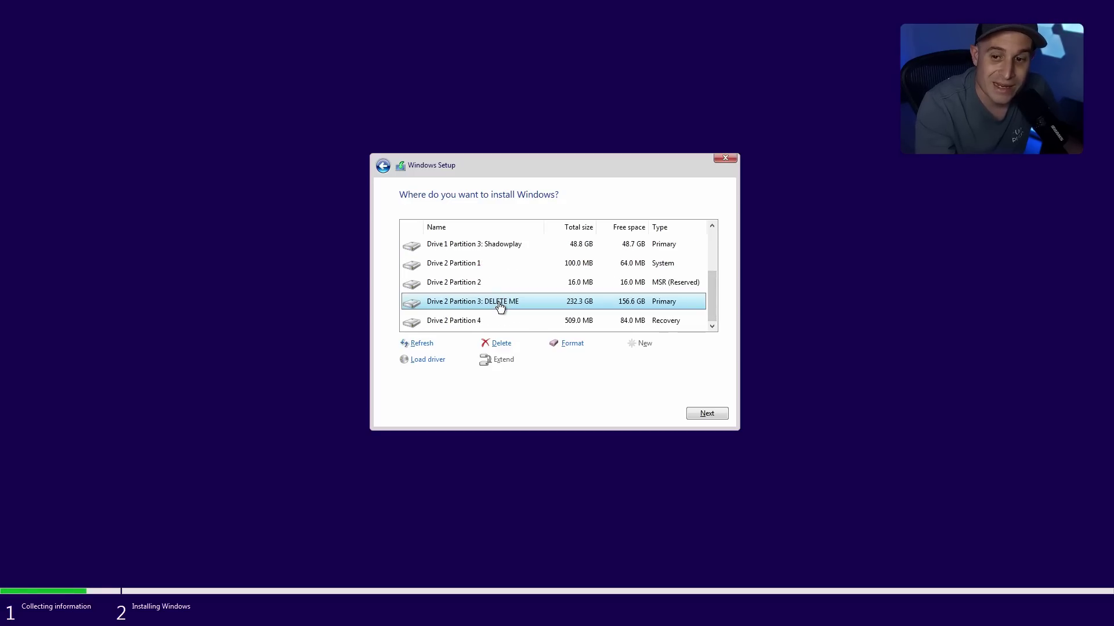
pyautogui.click(456, 323)
pyautogui.click(460, 305)
pyautogui.click(455, 284)
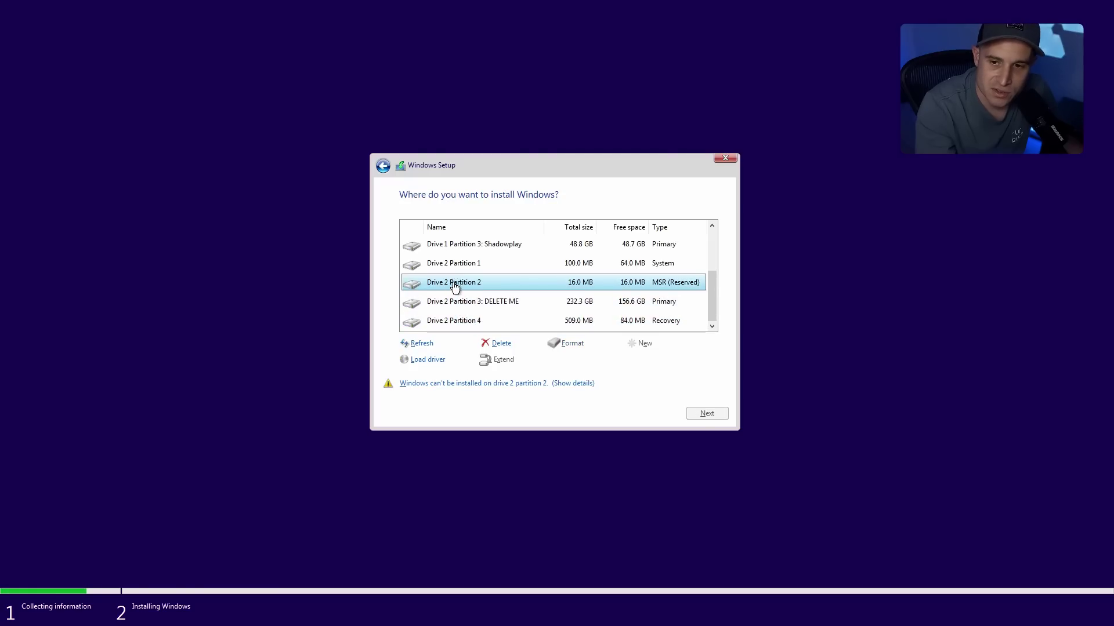
pyautogui.click(458, 266)
pyautogui.click(467, 309)
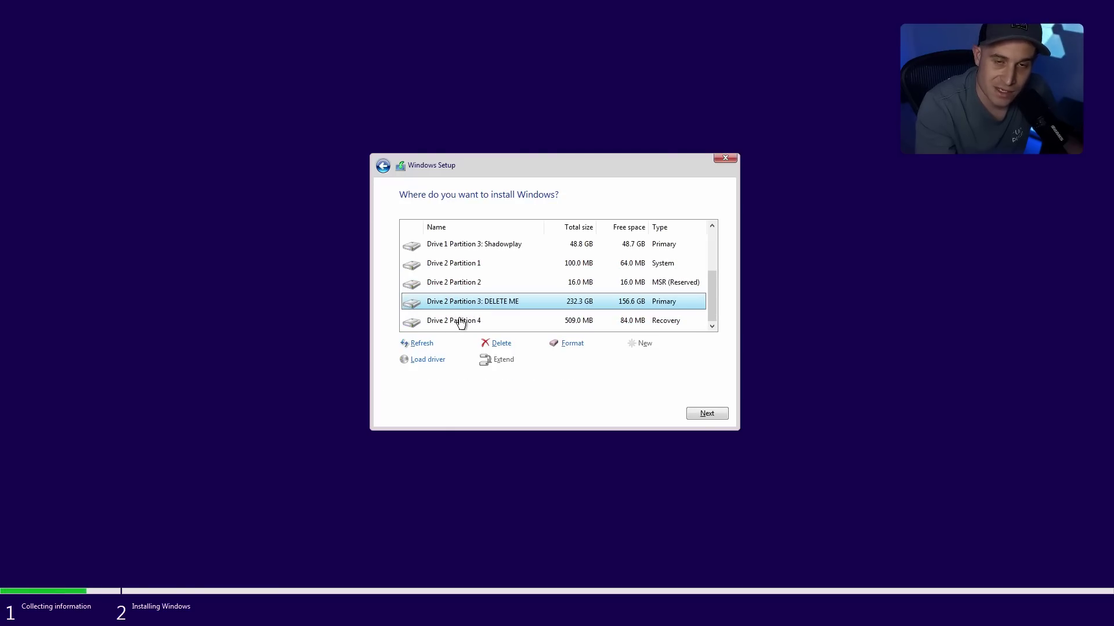
# Delete Drive 2's recovery Partition 4 and its primary Partition 3, DELETE ME
pyautogui.click(461, 322)
pyautogui.click(495, 344)
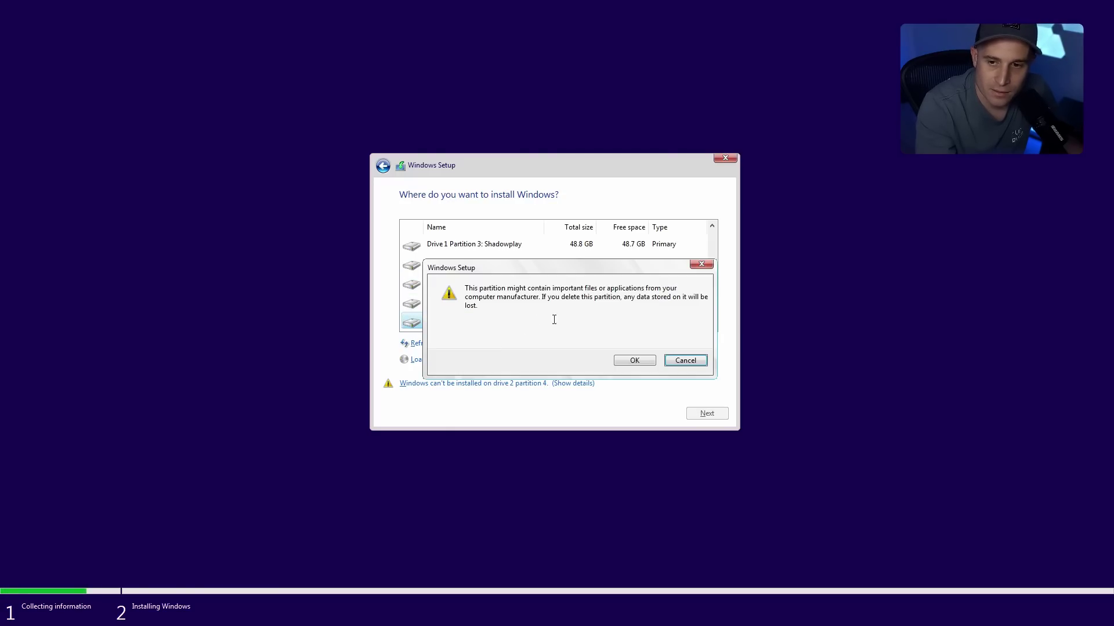
pyautogui.click(631, 364)
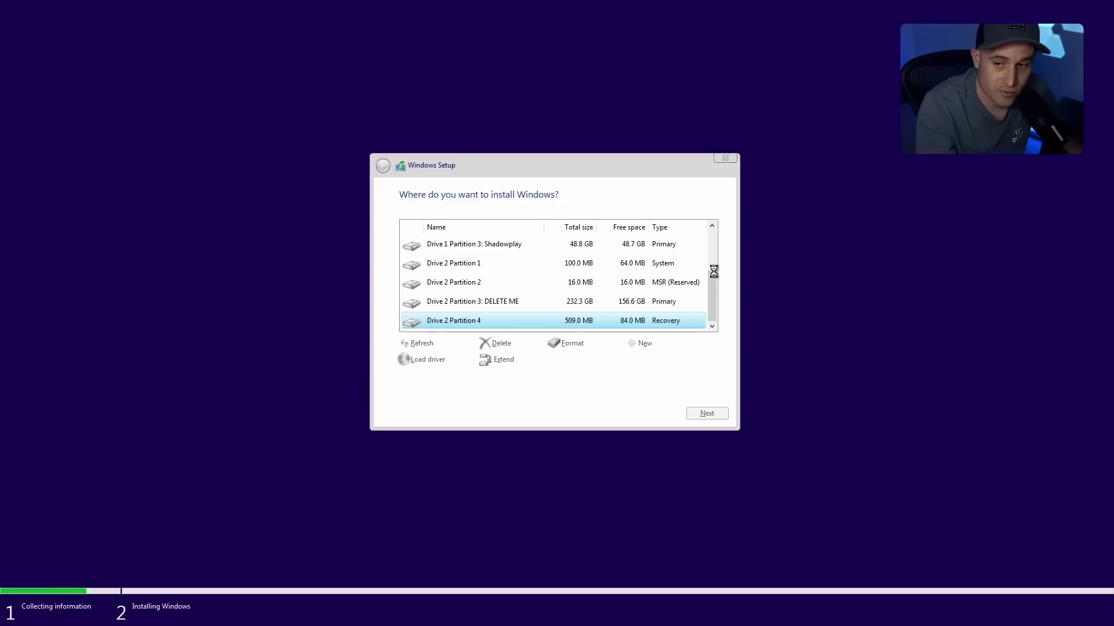
pyautogui.moveTo(715, 261); pyautogui.dragTo(709, 315)
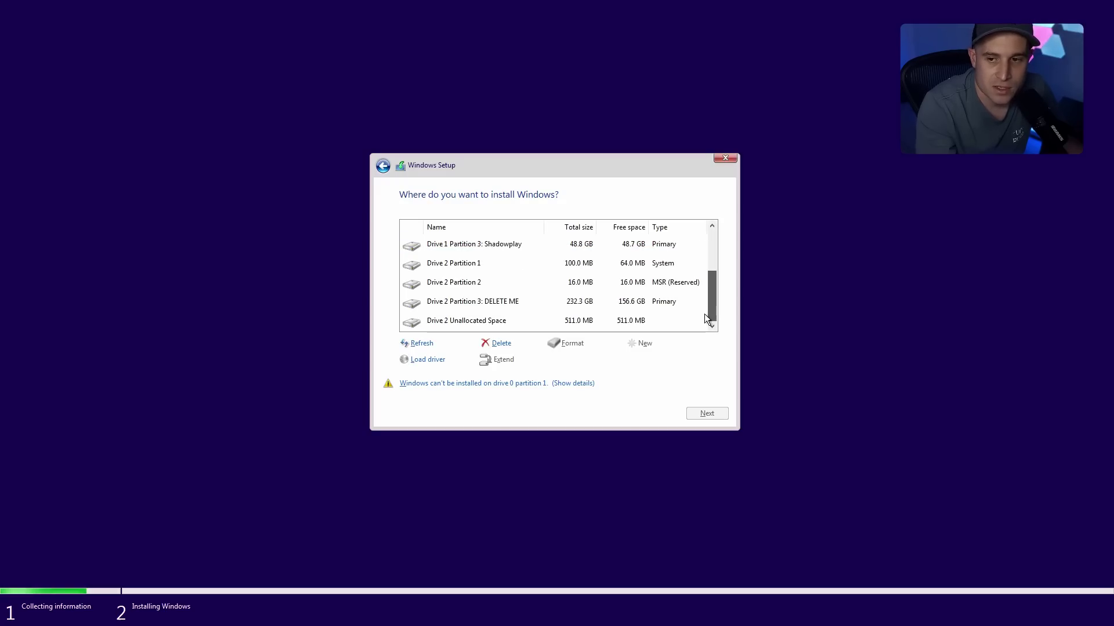
pyautogui.click(510, 302)
pyautogui.click(498, 342)
pyautogui.click(632, 361)
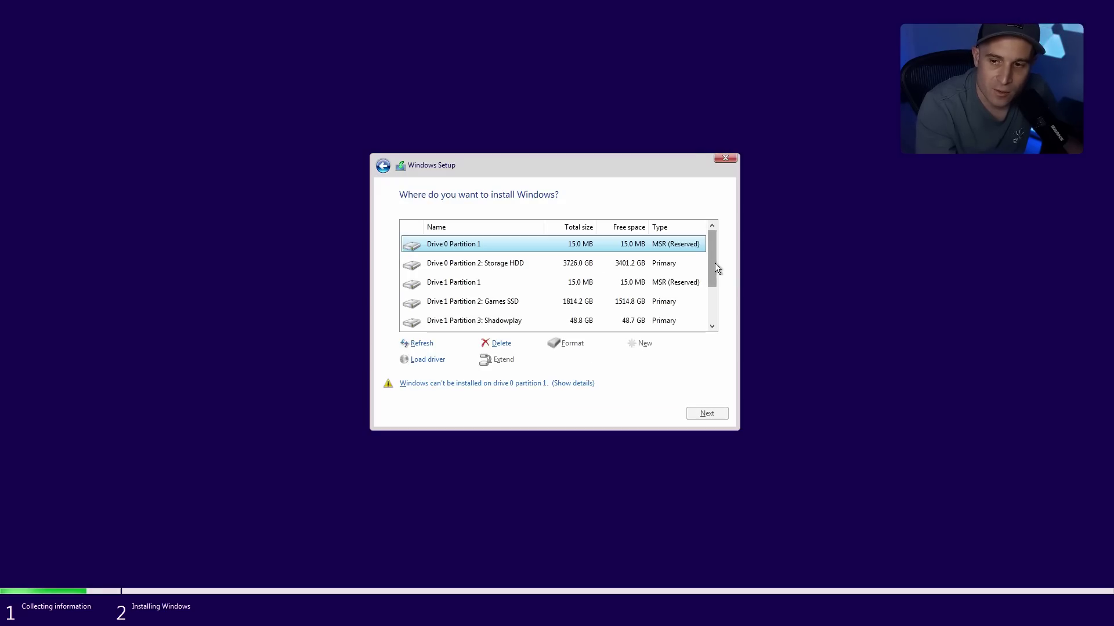
# Delete Drive 2's reserved Partition 2 and its system Partition 1
pyautogui.moveTo(714, 263); pyautogui.dragTo(712, 304)
pyautogui.click(472, 303)
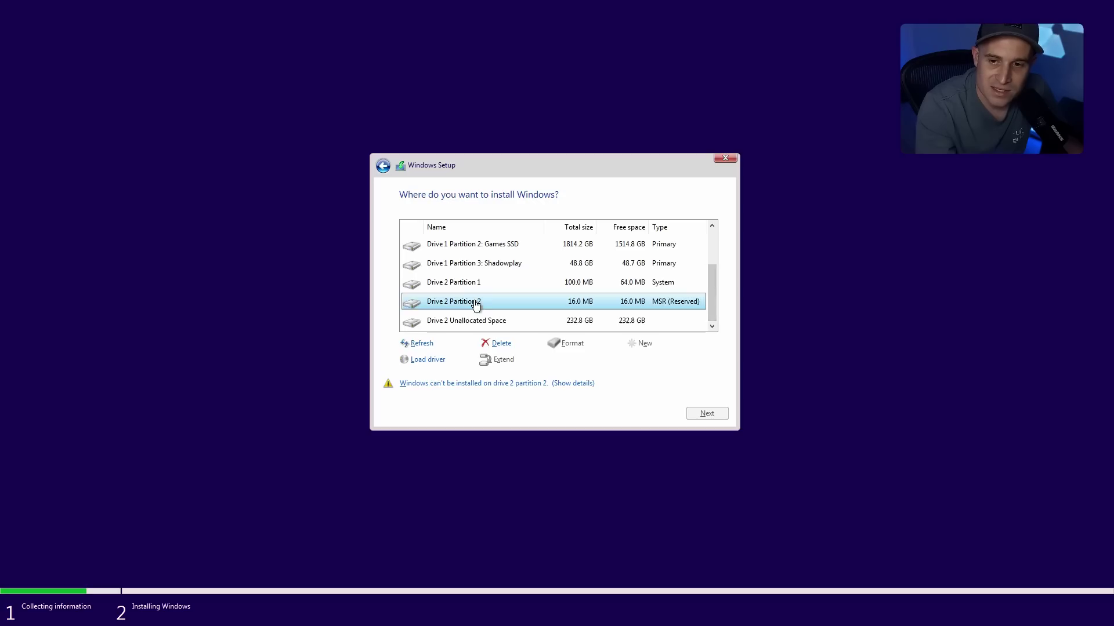
pyautogui.click(498, 345)
pyautogui.click(630, 361)
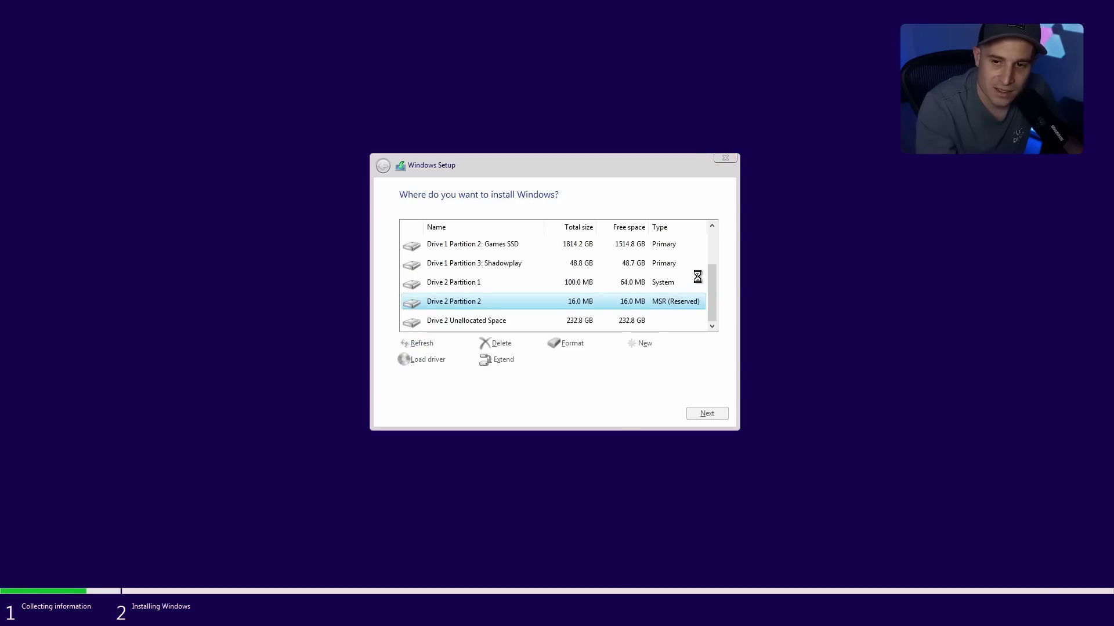
pyautogui.scroll(-3, 712, 268)
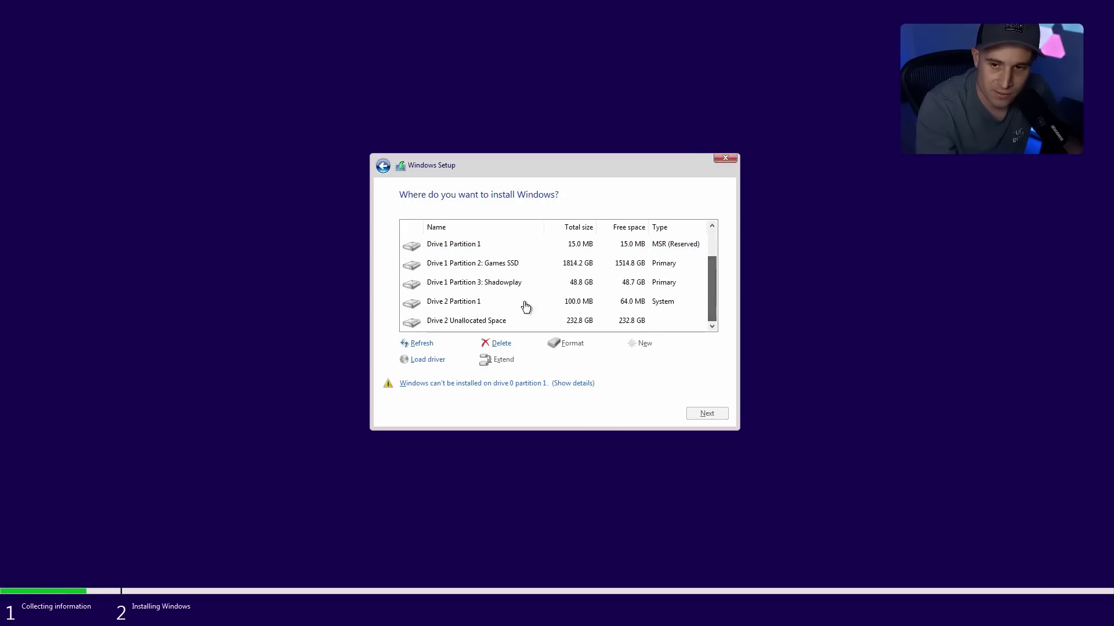
pyautogui.click(479, 303)
pyautogui.click(505, 346)
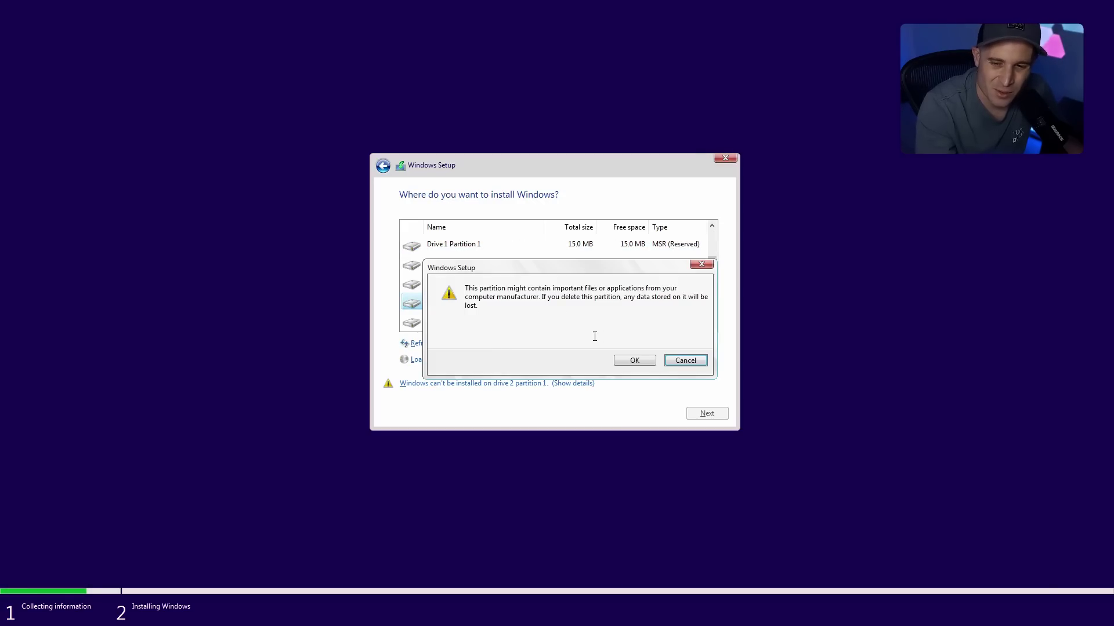
pyautogui.click(634, 360)
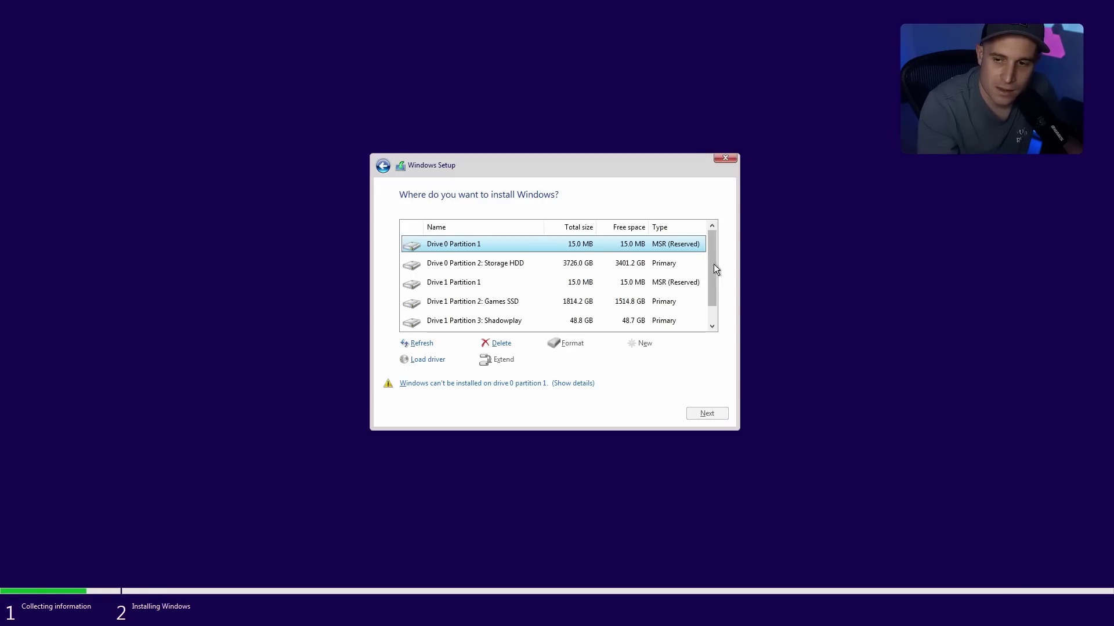
# Install Windows on the Drive 2 Unallocated Space
pyautogui.scroll(-1, 711, 273)
pyautogui.click(467, 320)
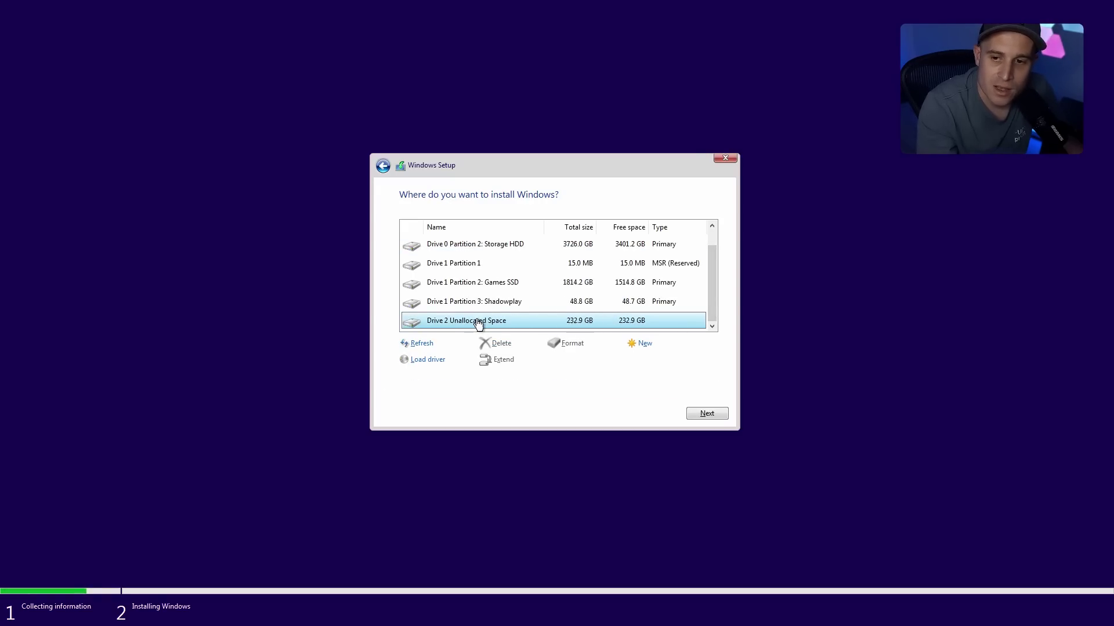
pyautogui.click(700, 412)
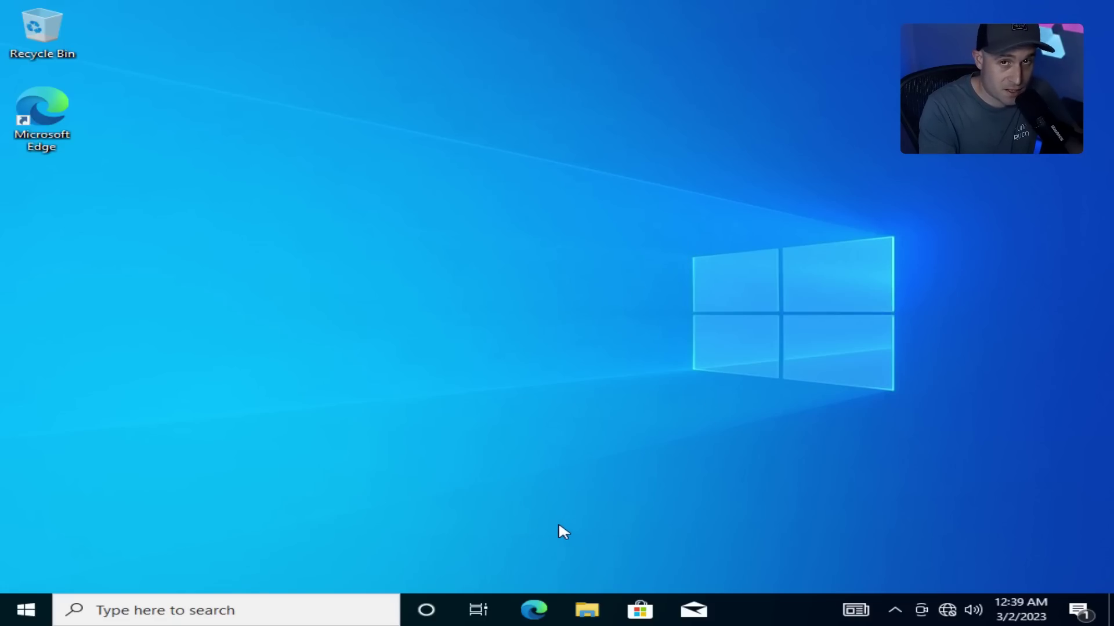
# Browse to the Scripts folder in C:\Windows\Setup on the new Windows drive
pyautogui.click(589, 610)
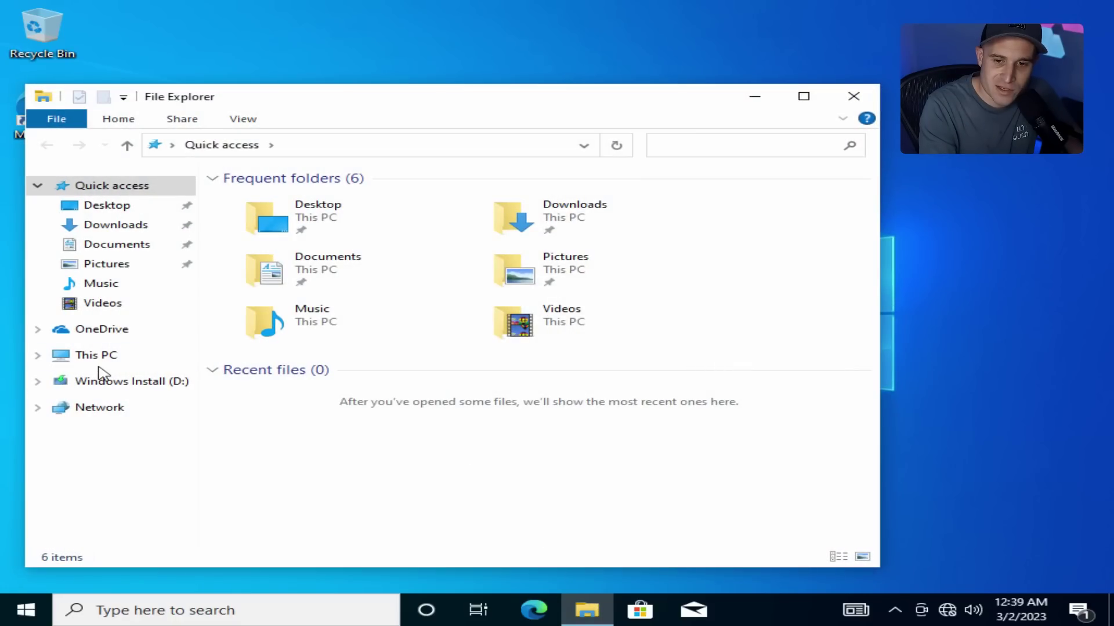
pyautogui.click(182, 355)
pyautogui.doubleClick(380, 415)
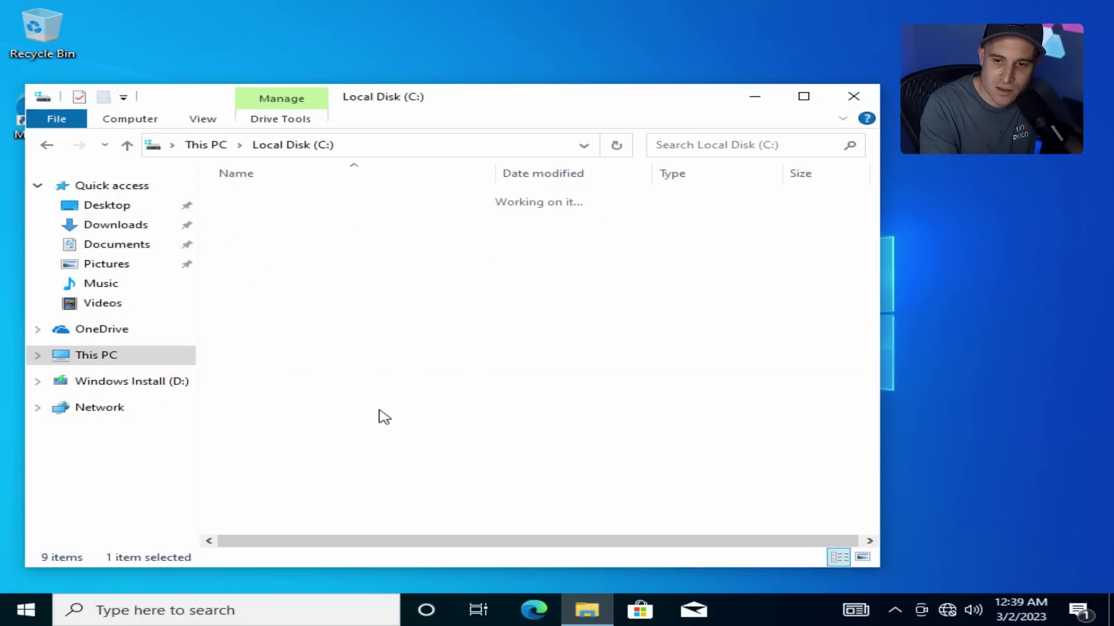
pyautogui.doubleClick(258, 268)
pyautogui.click(301, 280)
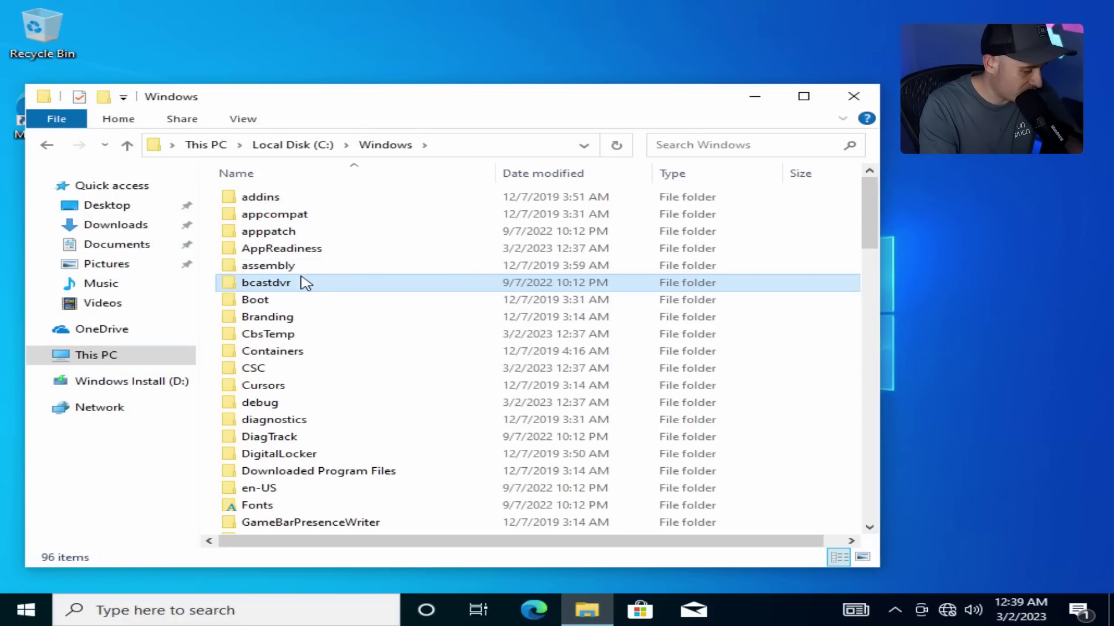
pyautogui.scroll(-15, 301, 281)
pyautogui.click(321, 293)
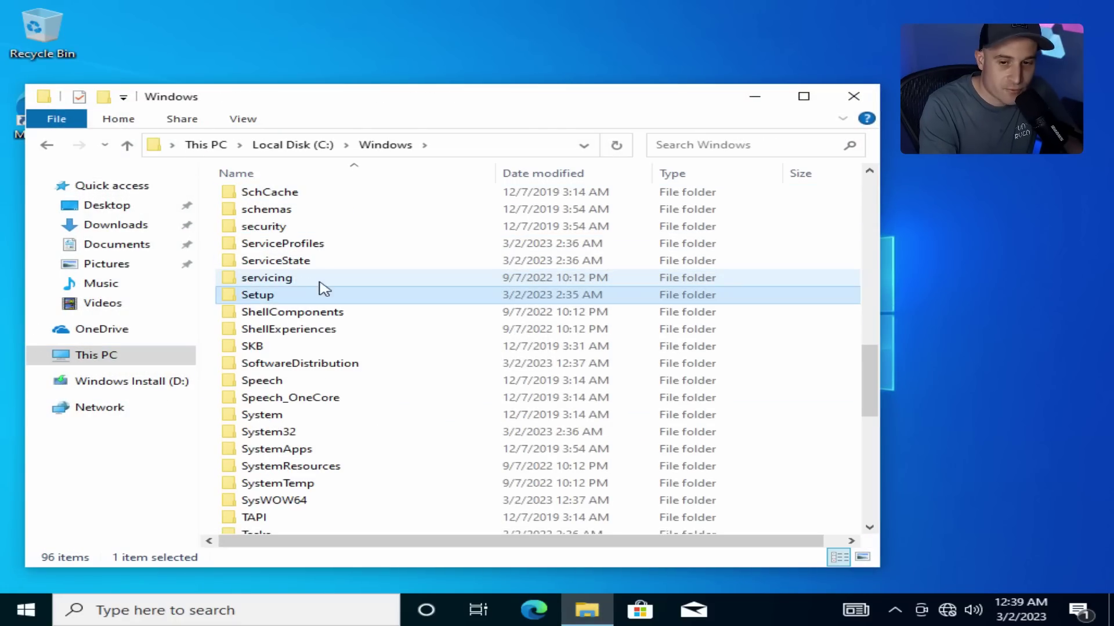
pyautogui.doubleClick(292, 296)
pyautogui.doubleClick(276, 200)
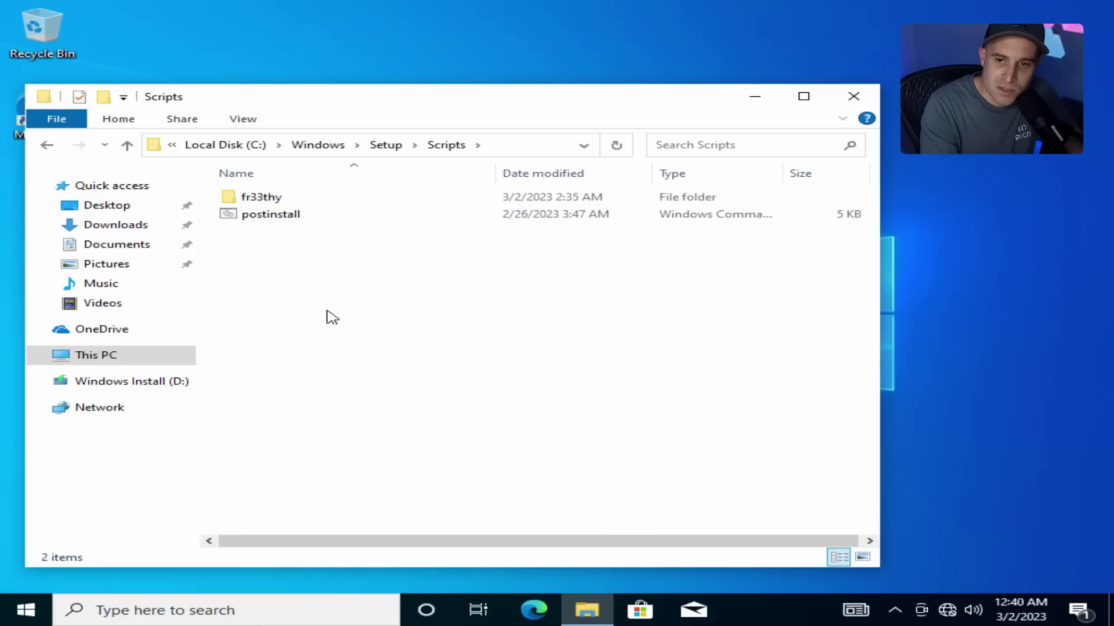
# Run the postinstall script and start its Installing Files stage
pyautogui.click(276, 220)
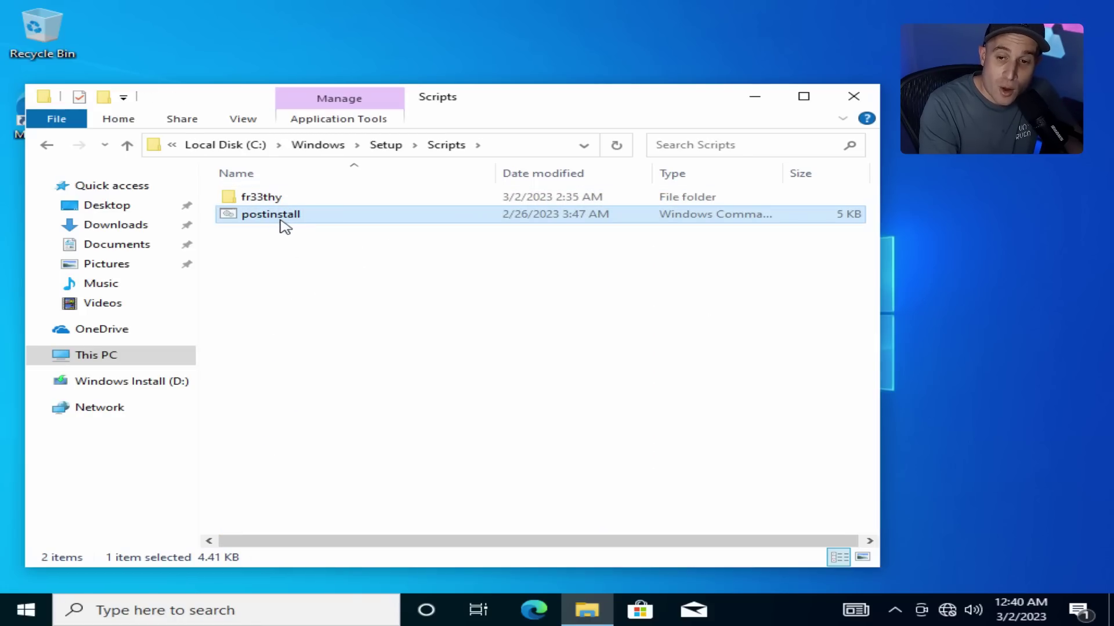
pyautogui.doubleClick(278, 214)
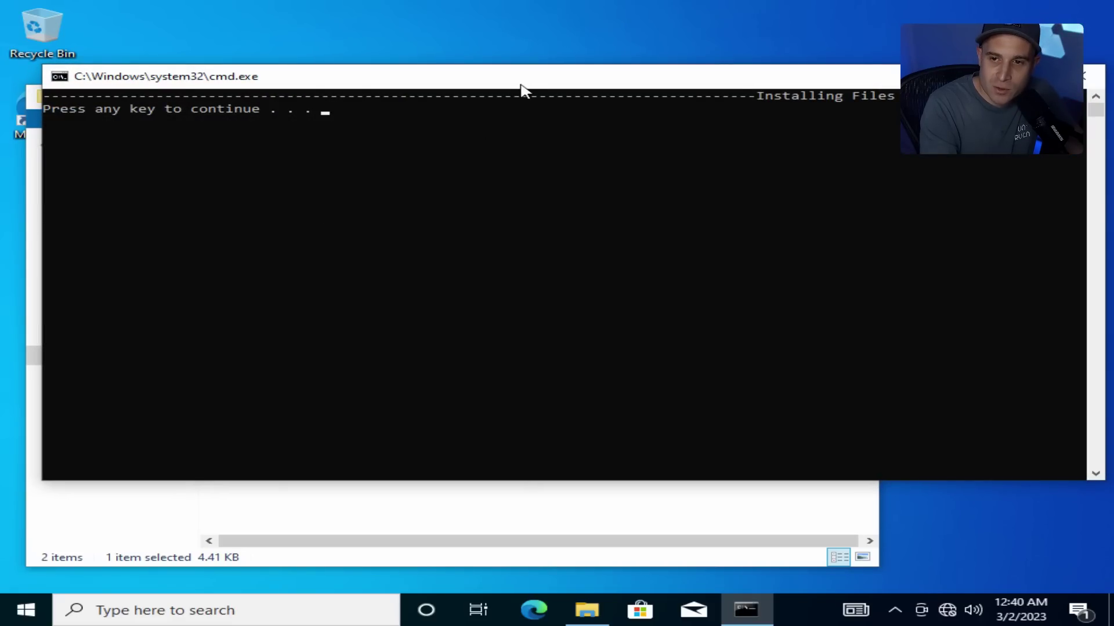
pyautogui.moveTo(522, 87); pyautogui.dragTo(486, 87)
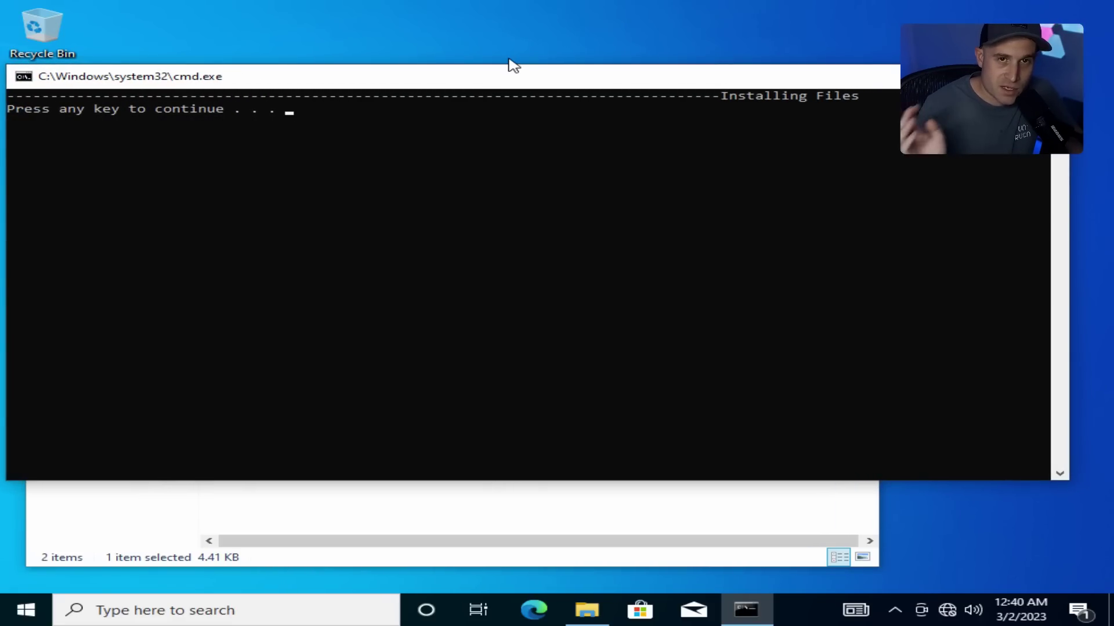
pyautogui.press('Return')
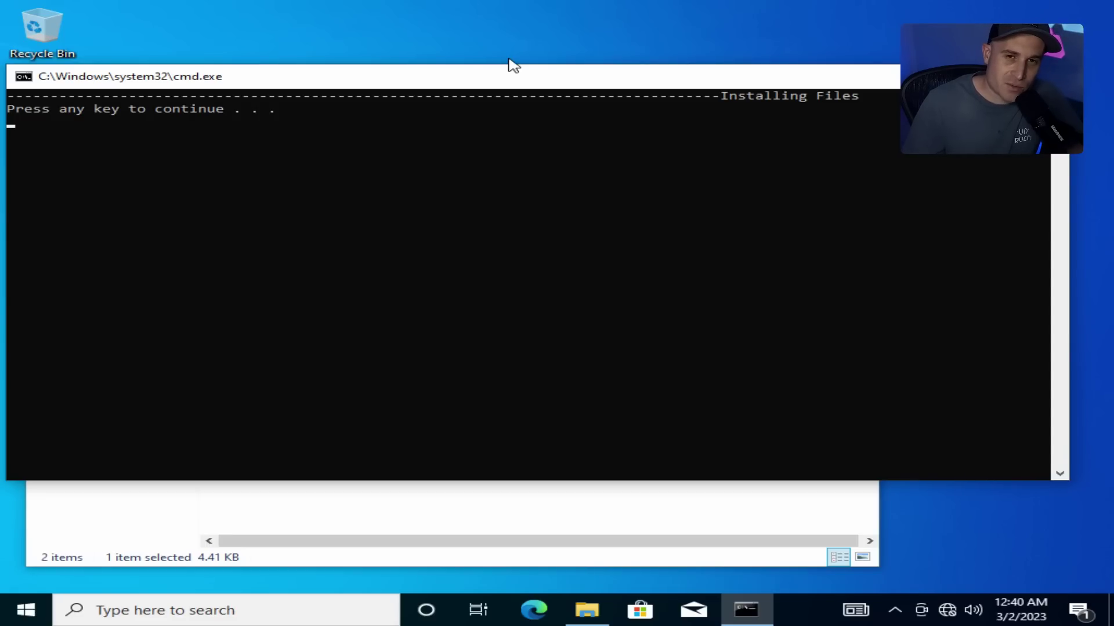
pyautogui.click(509, 59)
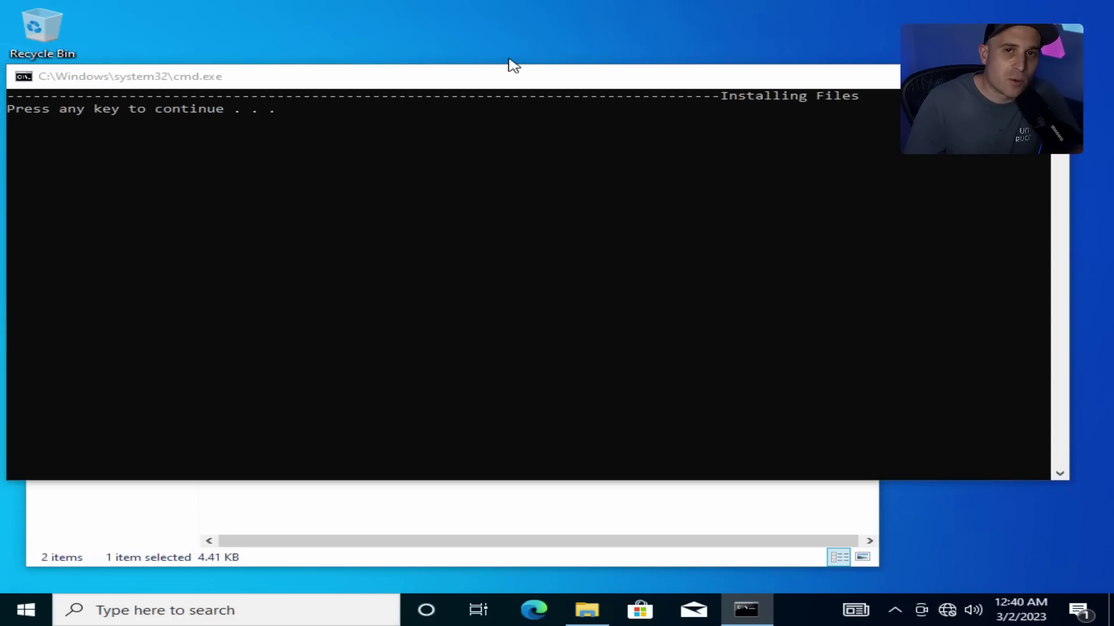
pyautogui.hotkey('alt', 'Tab')
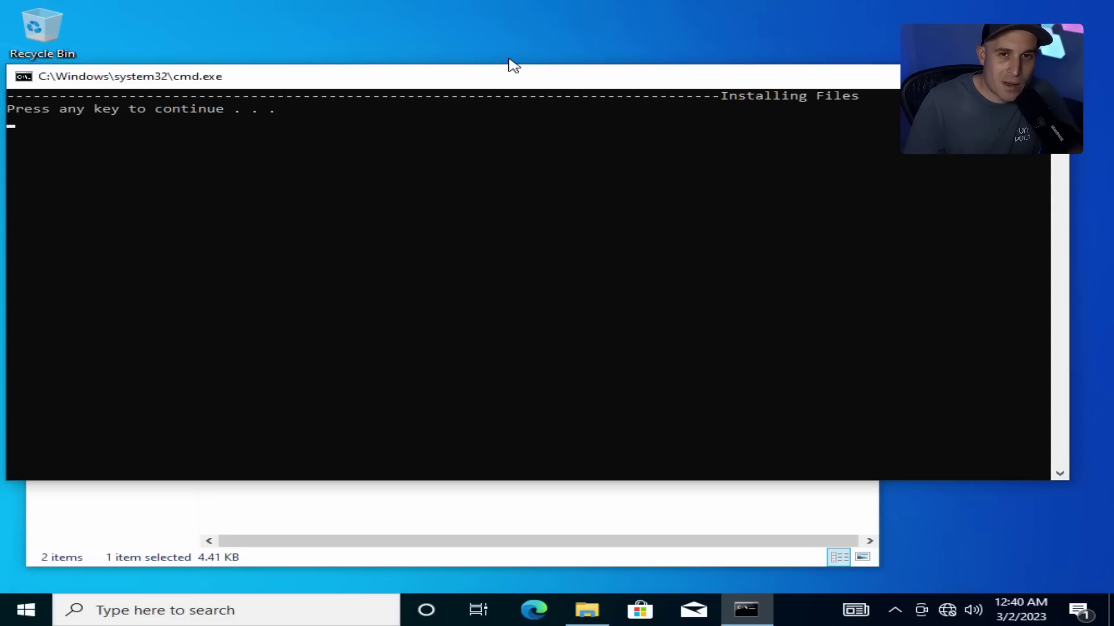
pyautogui.click(508, 59)
pyautogui.hotkey('alt', 'Tab')
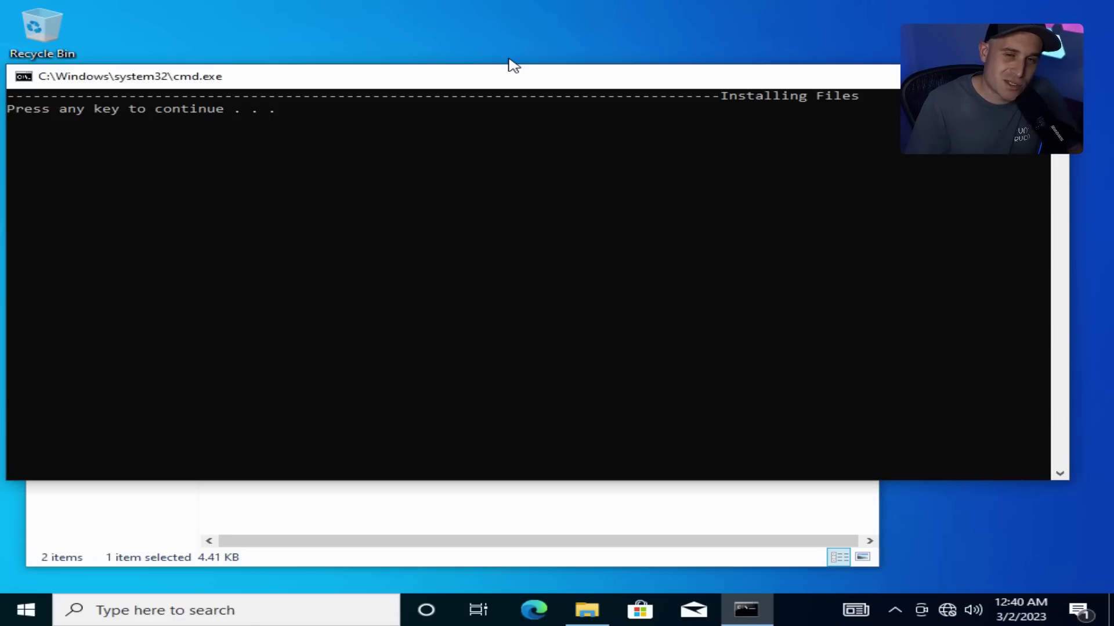
pyautogui.click(509, 59)
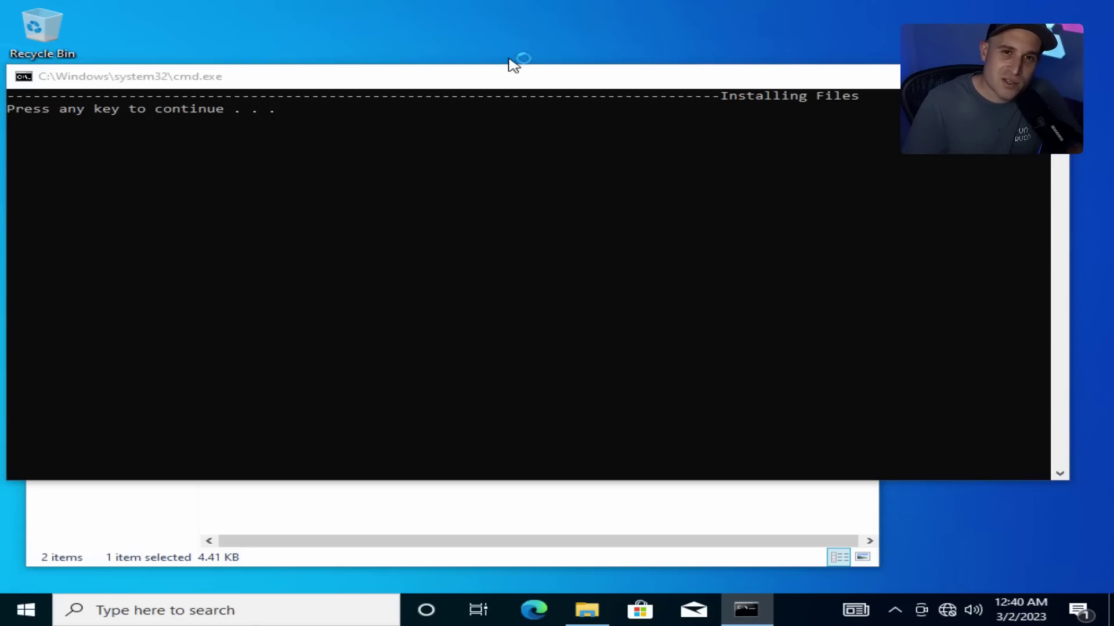
pyautogui.hotkey('alt', 'Tab')
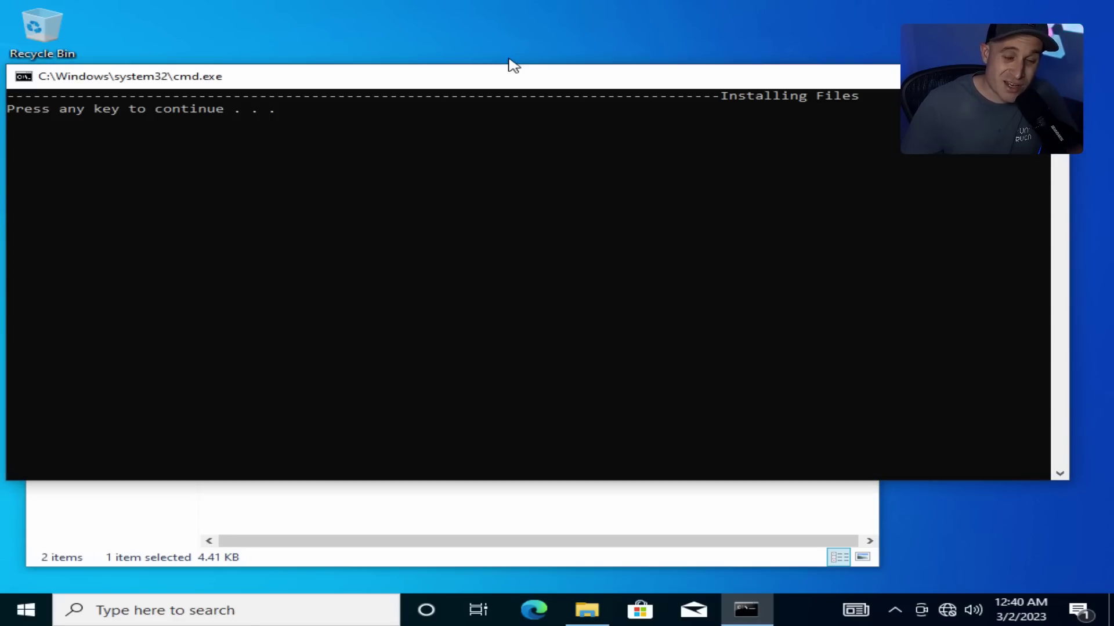
pyautogui.click(509, 59)
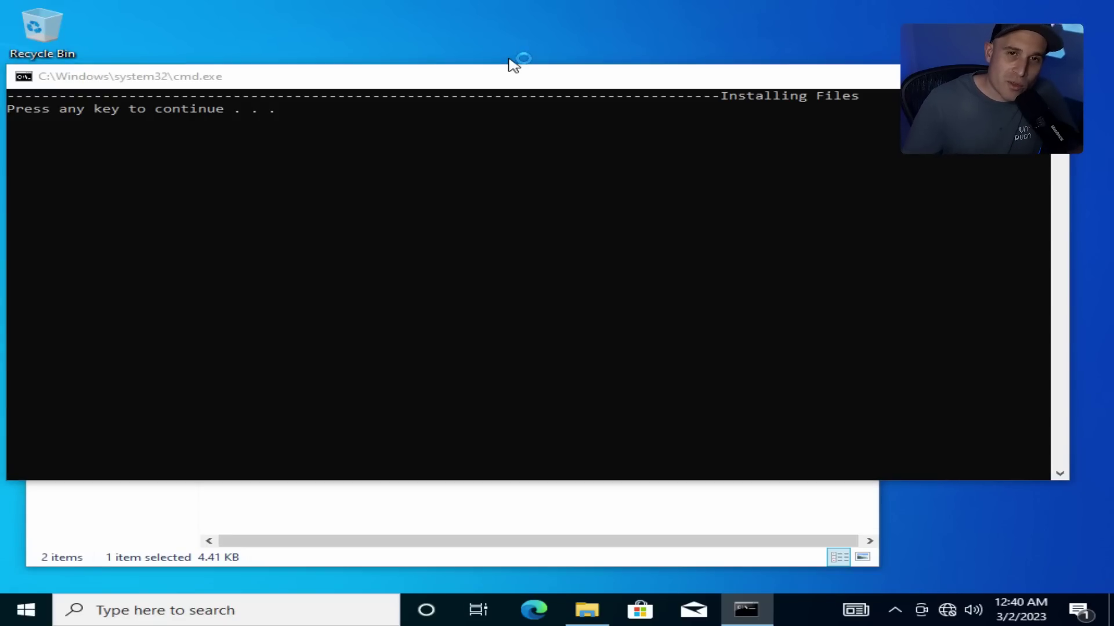
pyautogui.hotkey('alt', 'Tab')
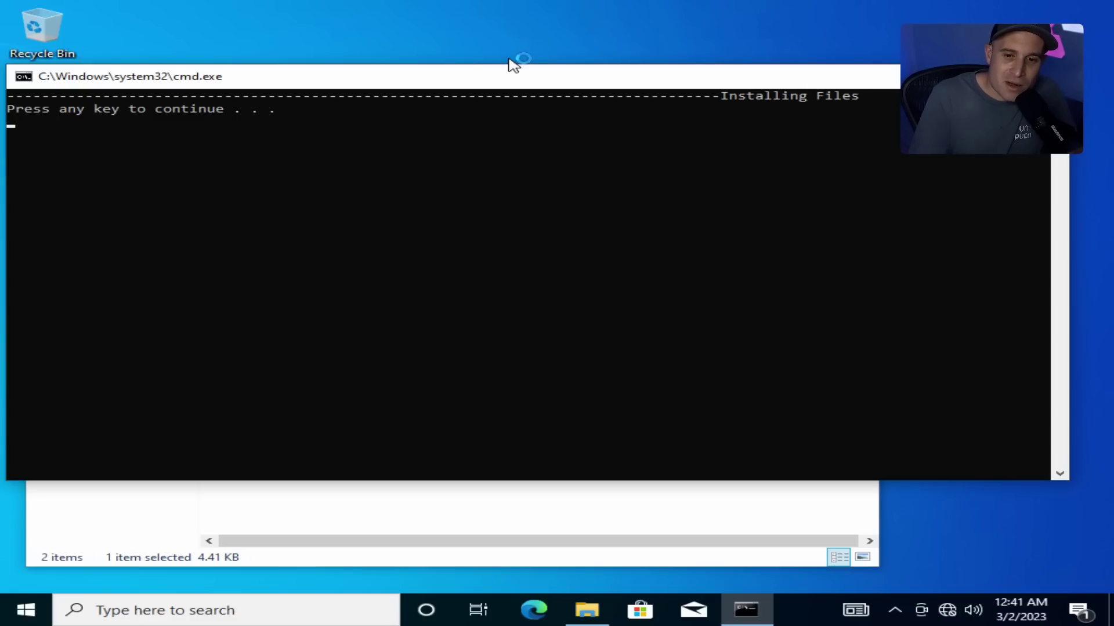
# Proceed to the script's AMD Driver stage and dismiss the AMD Software: Adrenalin Edition 23.2.2 installer without installing it
pyautogui.press('Return')
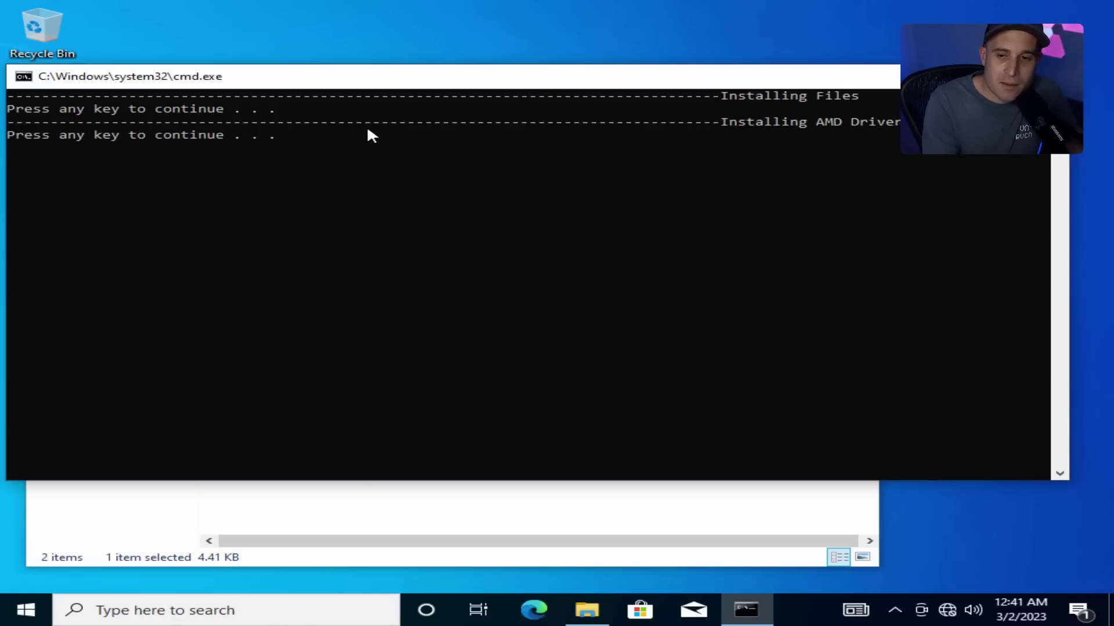
pyautogui.press('Return')
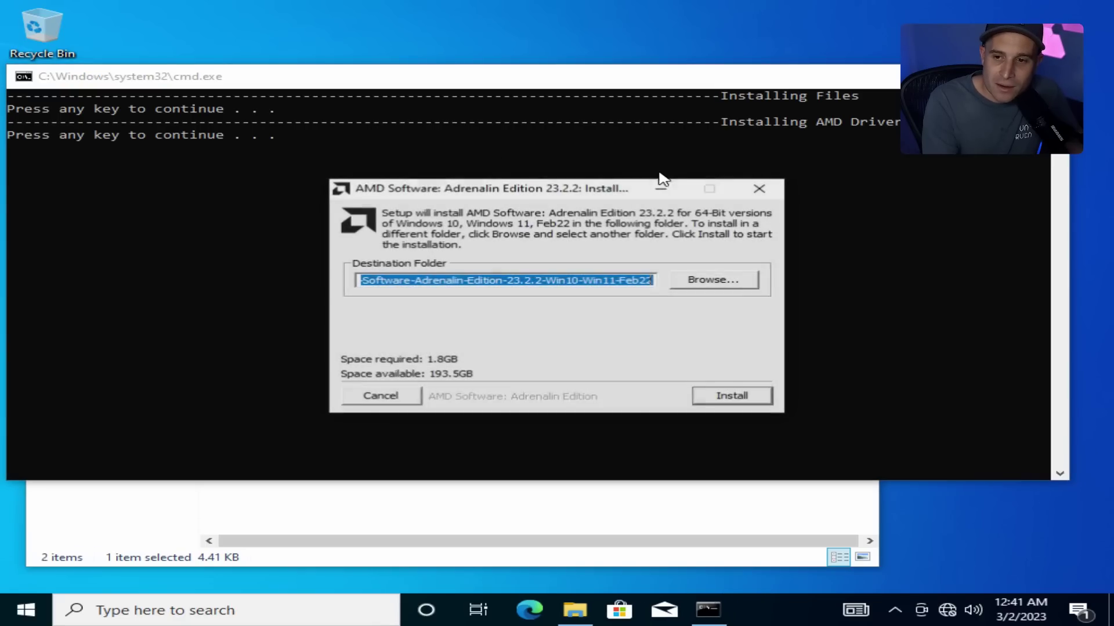
pyautogui.click(767, 192)
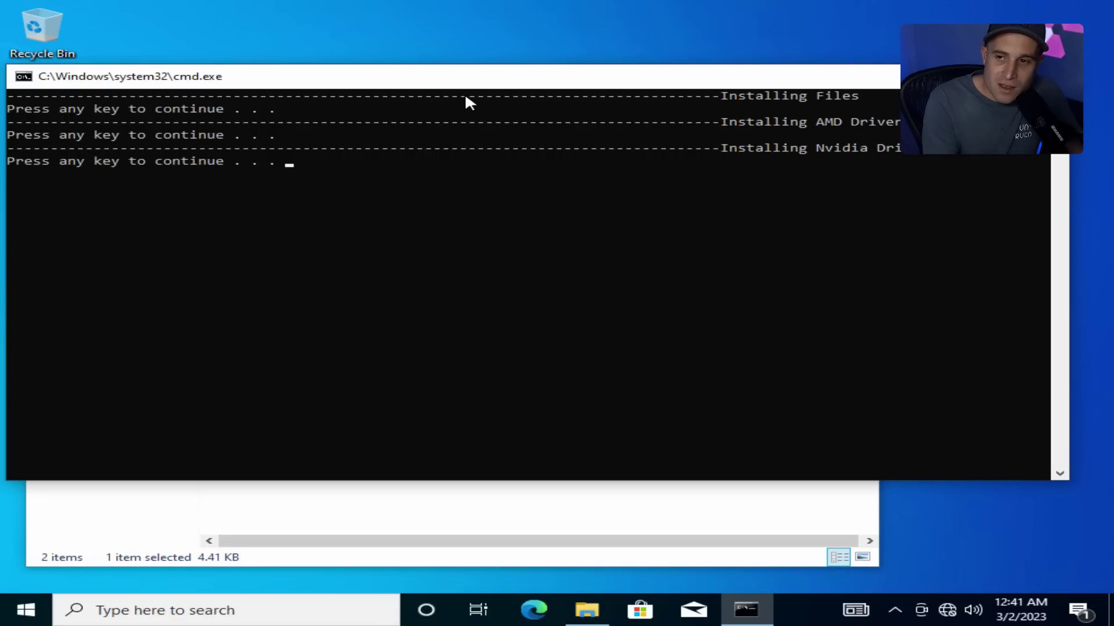
# Install NVIDIA Graphics Driver 531.18 through the script's Nvidia Driver stage and close the finished installer
pyautogui.press('Return')
pyautogui.click(521, 341)
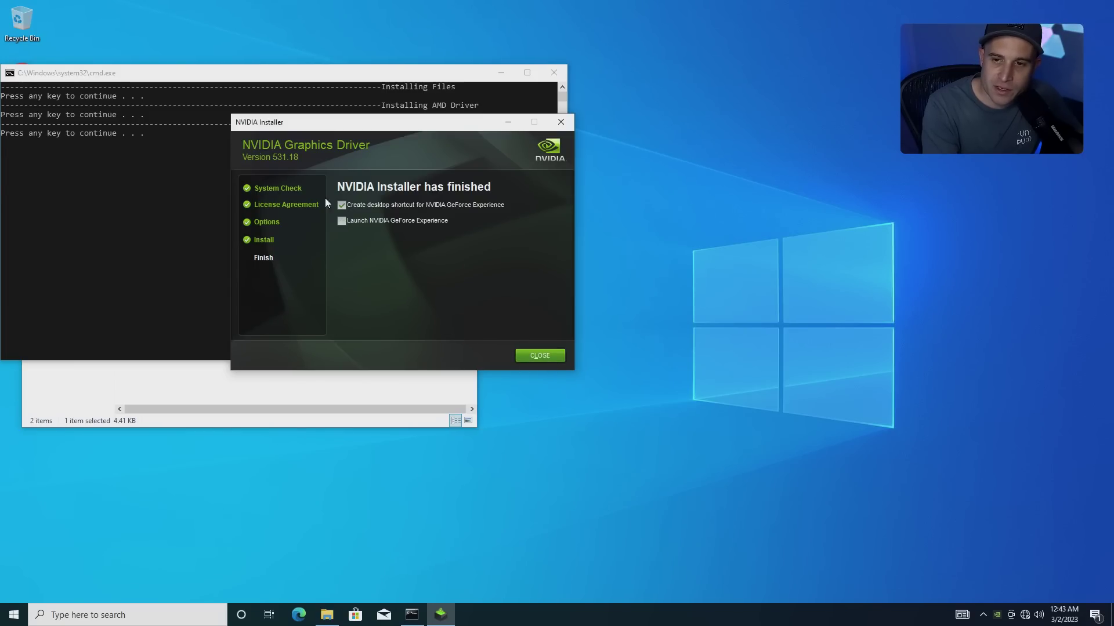
pyautogui.press('Return')
pyautogui.press('Return')
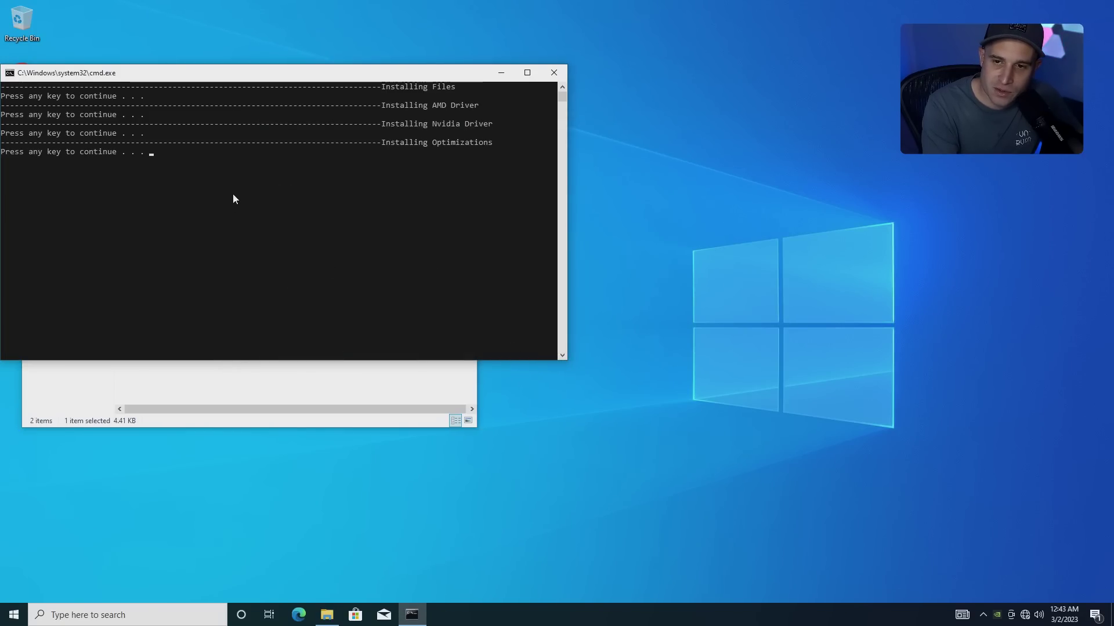
# Run the script's Installing Optimizations stage through to the Optimize MSI Mode stage
pyautogui.click(234, 195)
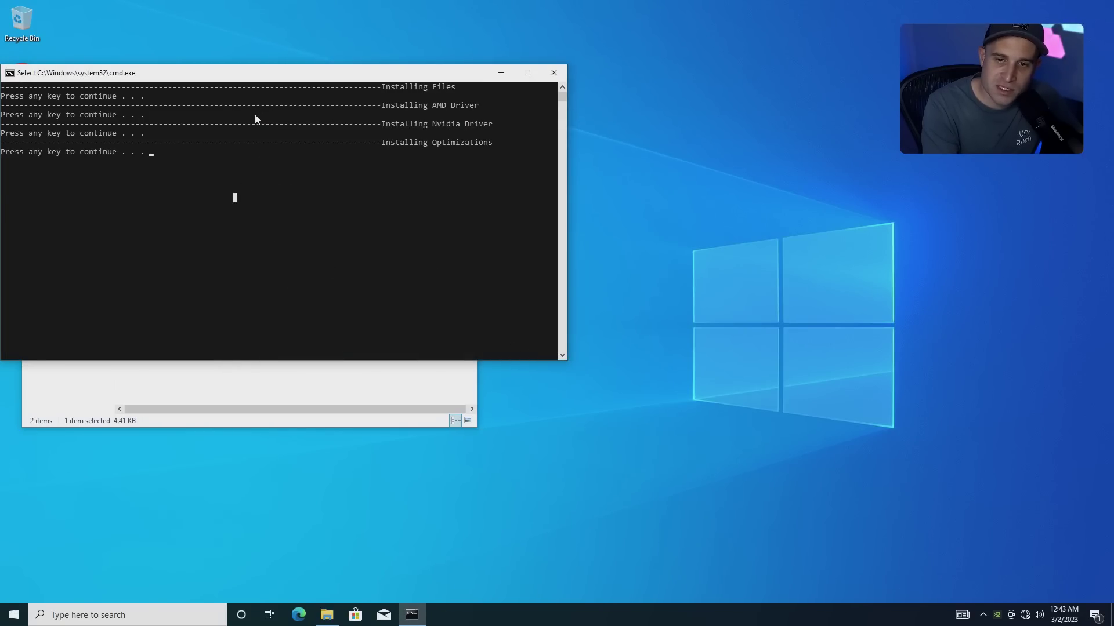
pyautogui.press('Return')
pyautogui.press('Return')
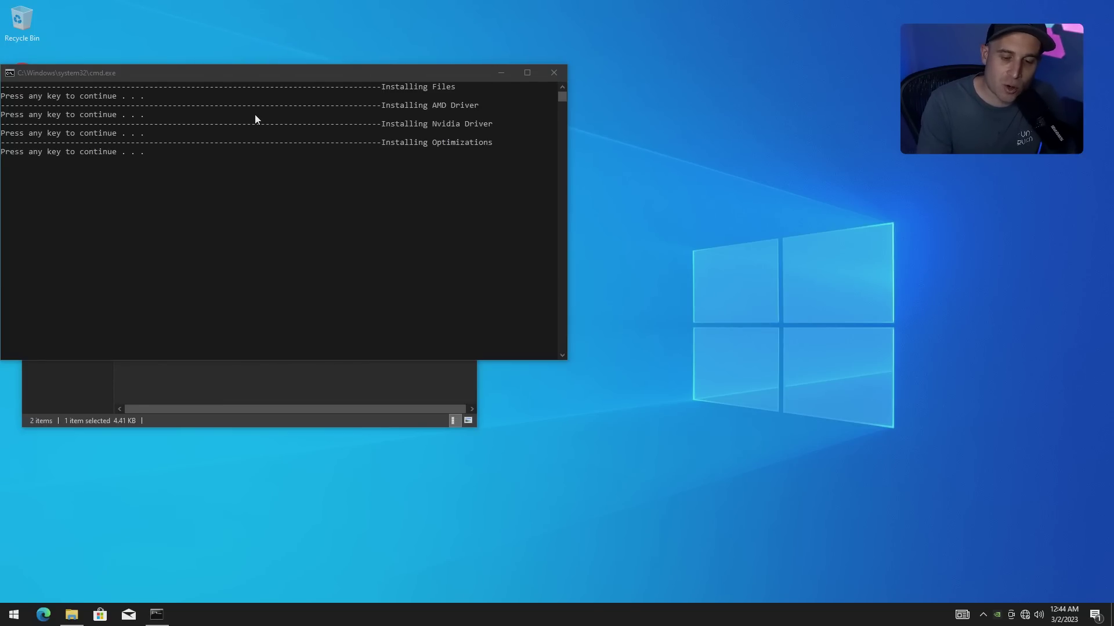
pyautogui.click(255, 119)
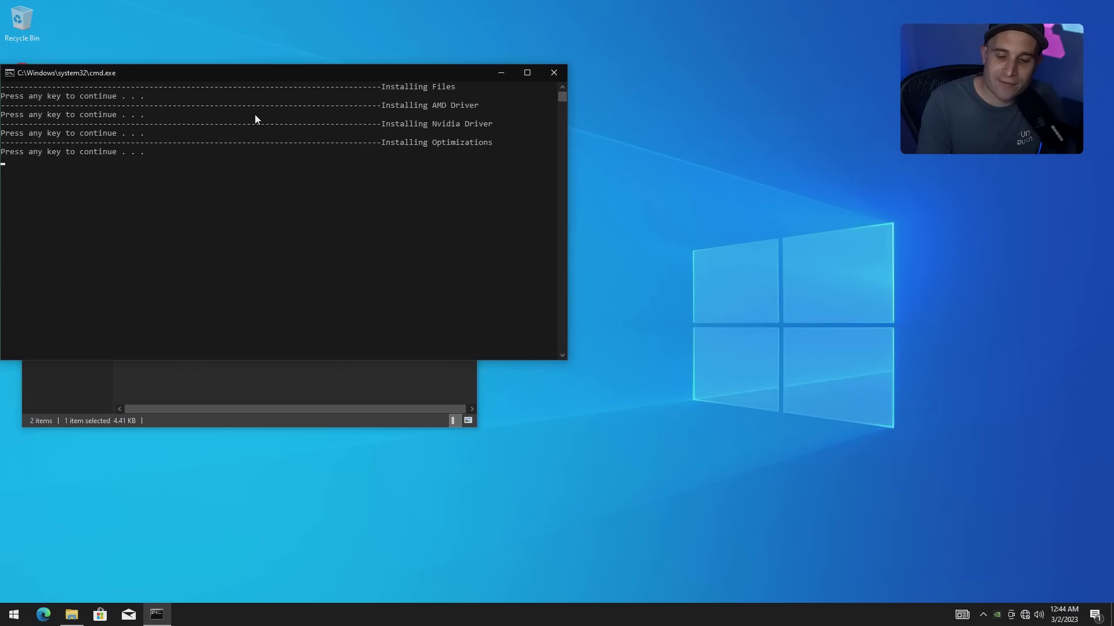
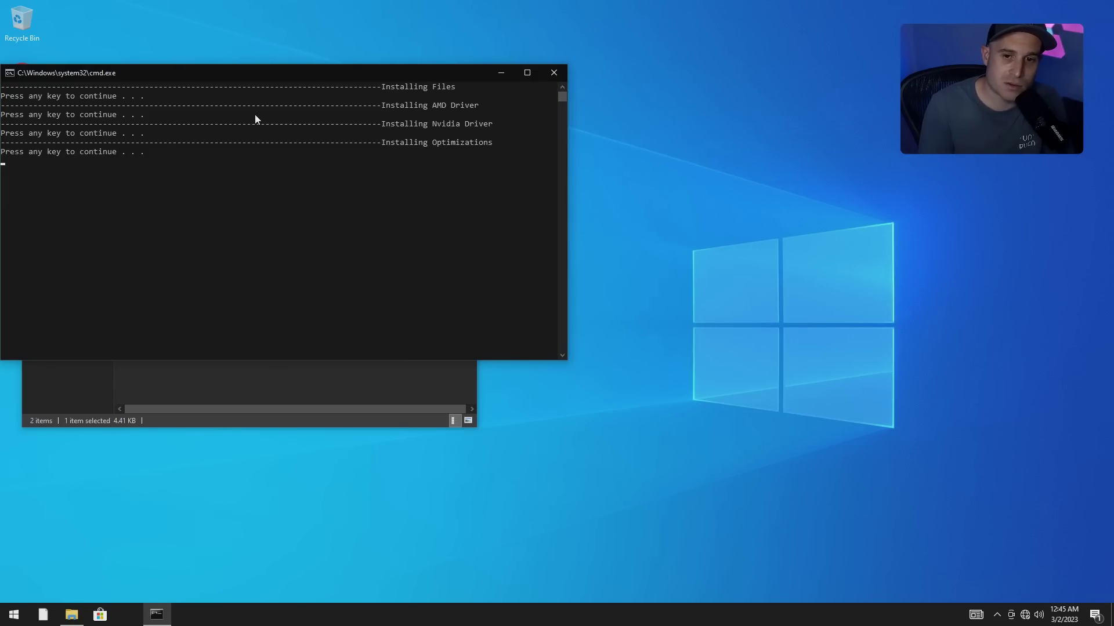
pyautogui.press('Return')
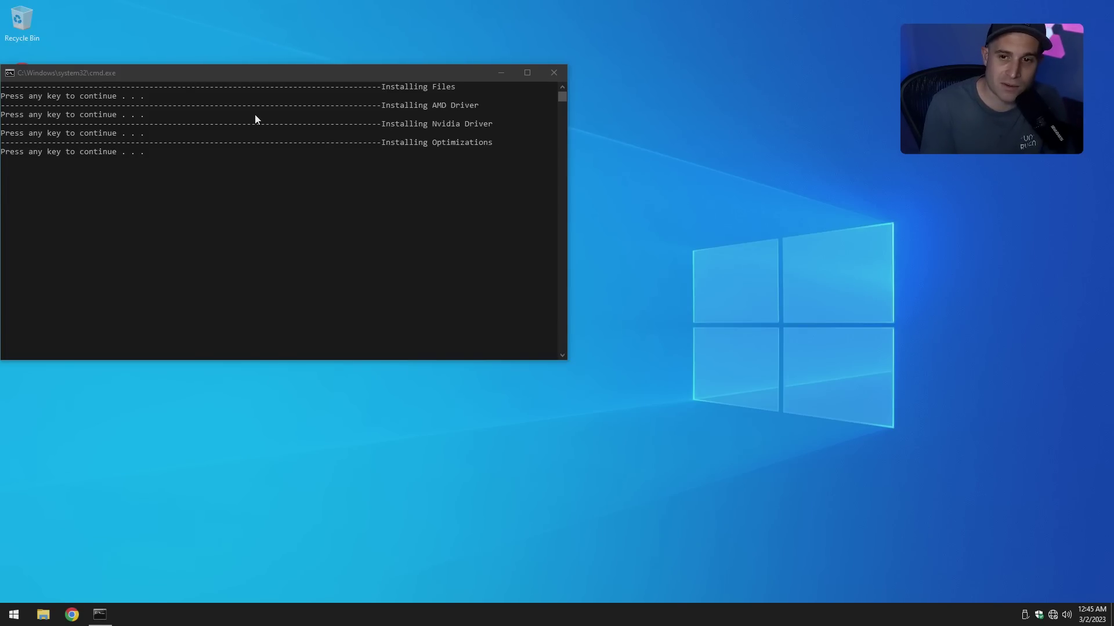
pyautogui.press('super')
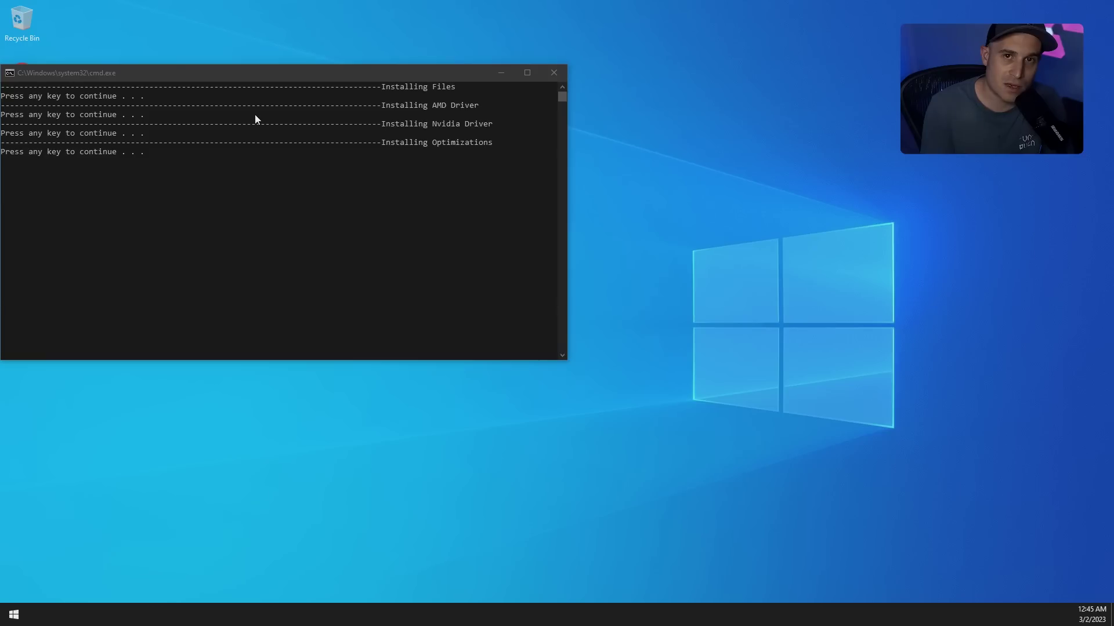
pyautogui.press('super')
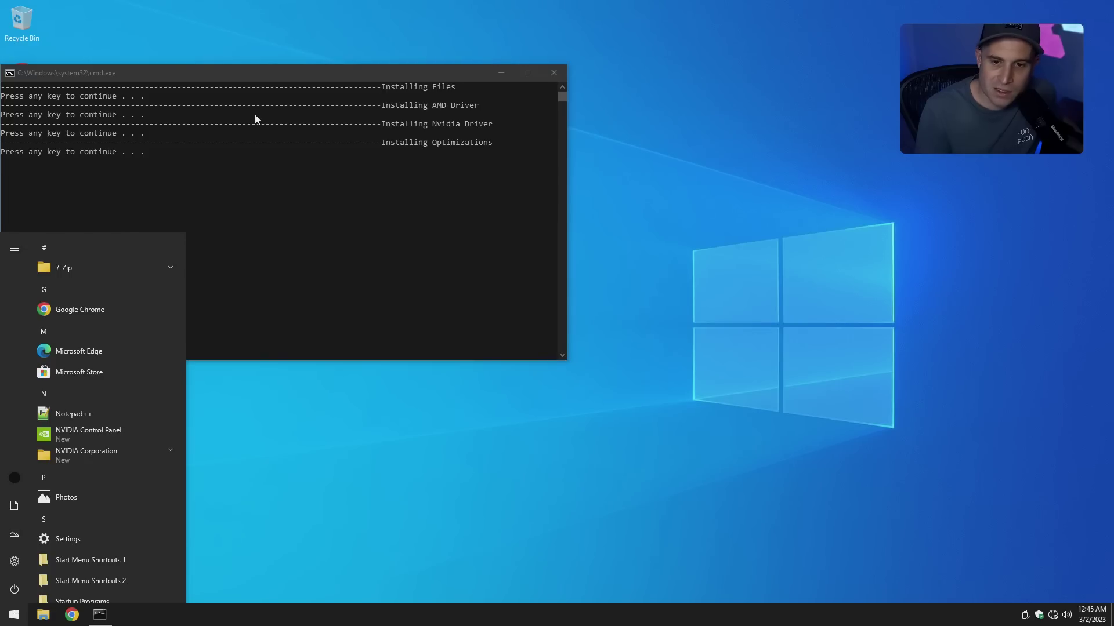
pyautogui.press('Return')
pyautogui.click(333, 78)
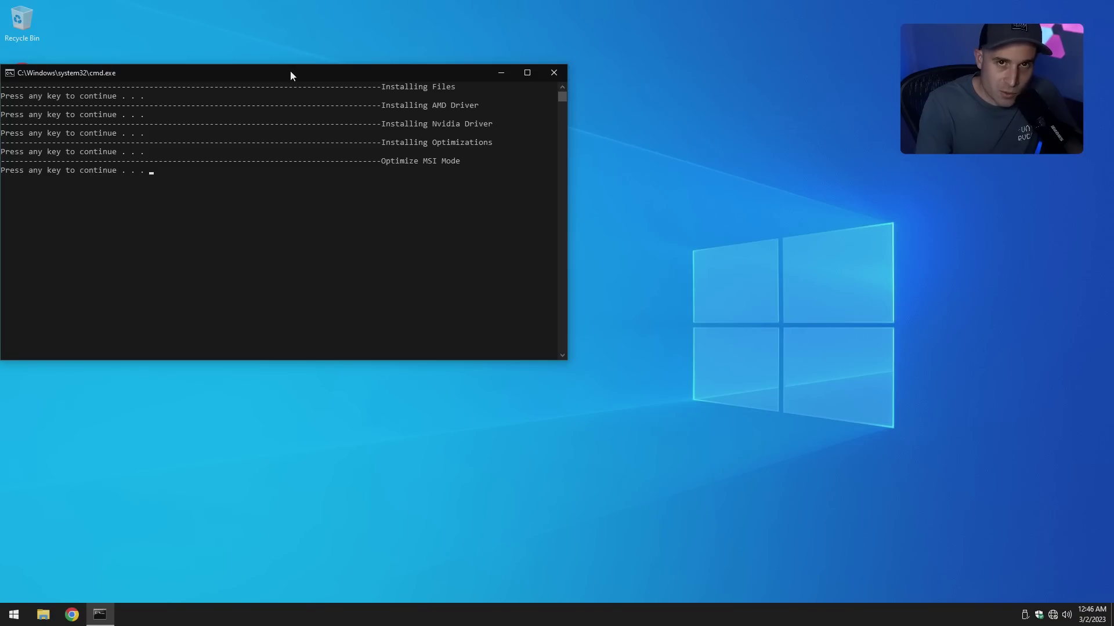
# Enable MSI mode for the NVIDIA GeForce RTX 4090, apply the change and close the MSI mode utility
pyautogui.press('Return')
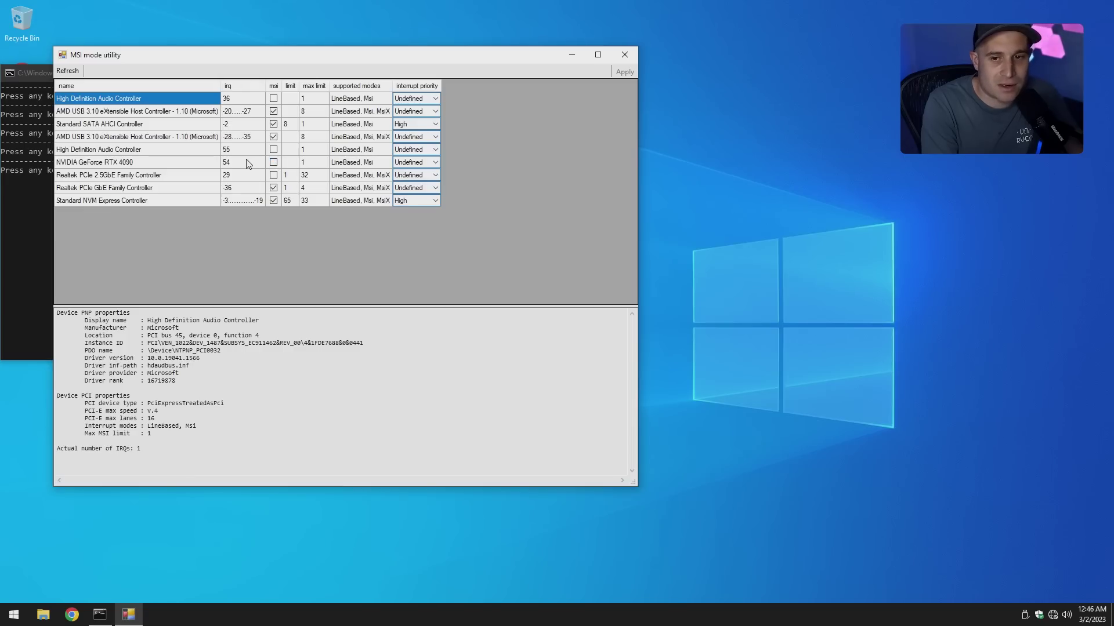
pyautogui.click(274, 163)
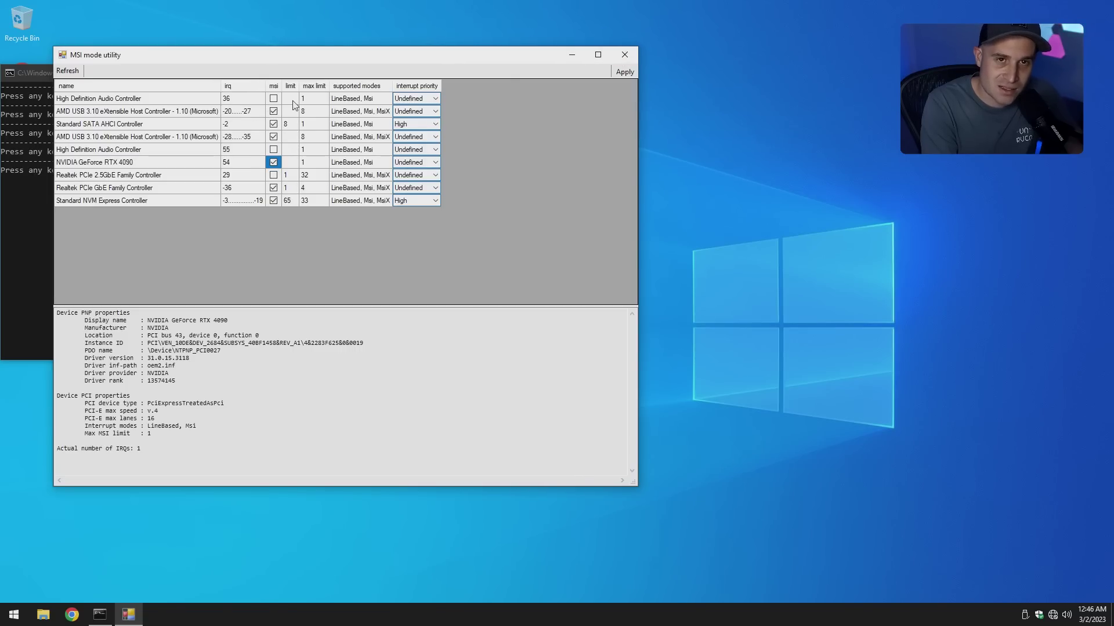
pyautogui.click(625, 72)
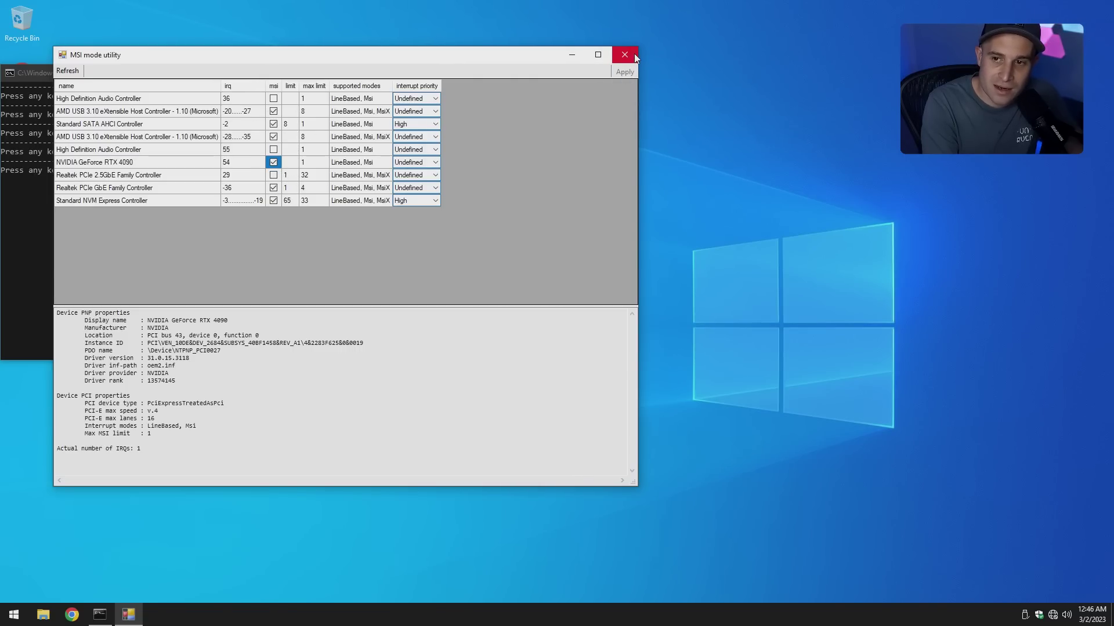
pyautogui.click(624, 55)
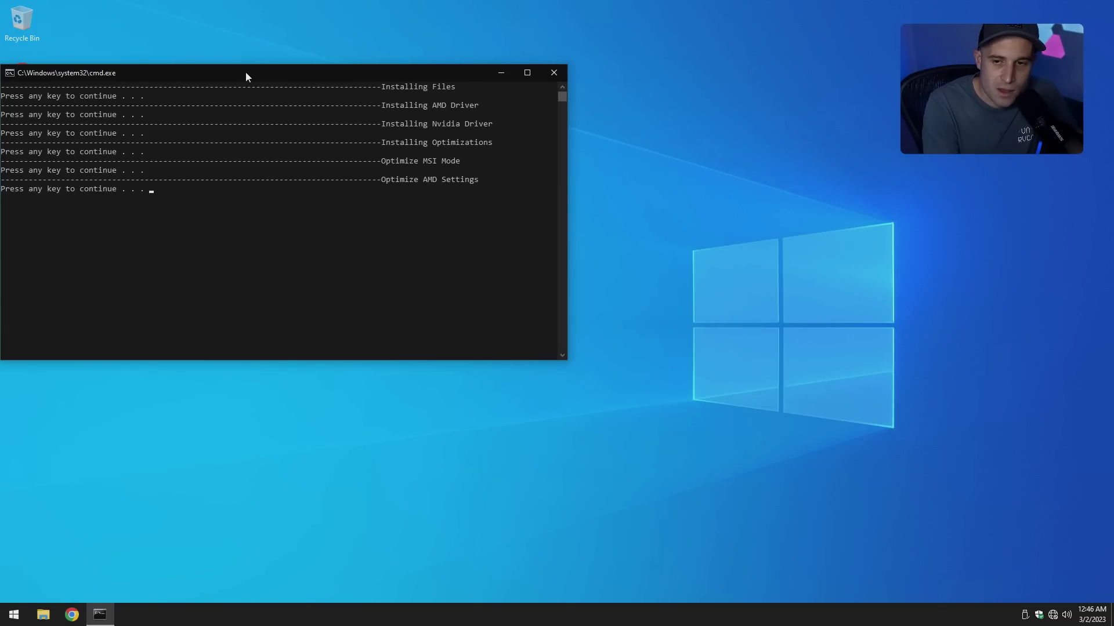
# Run the script's Optimize AMD Settings and Optimize Nvidia Settings stages and accept the NVIDIA Control Panel license agreement
pyautogui.press('Return')
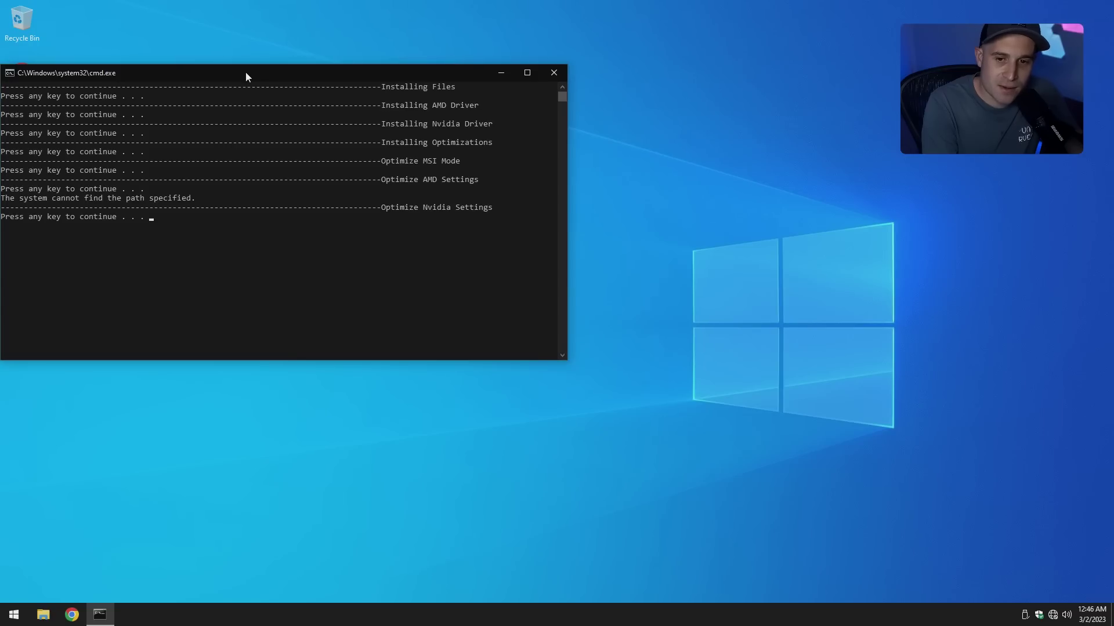
pyautogui.press('Return')
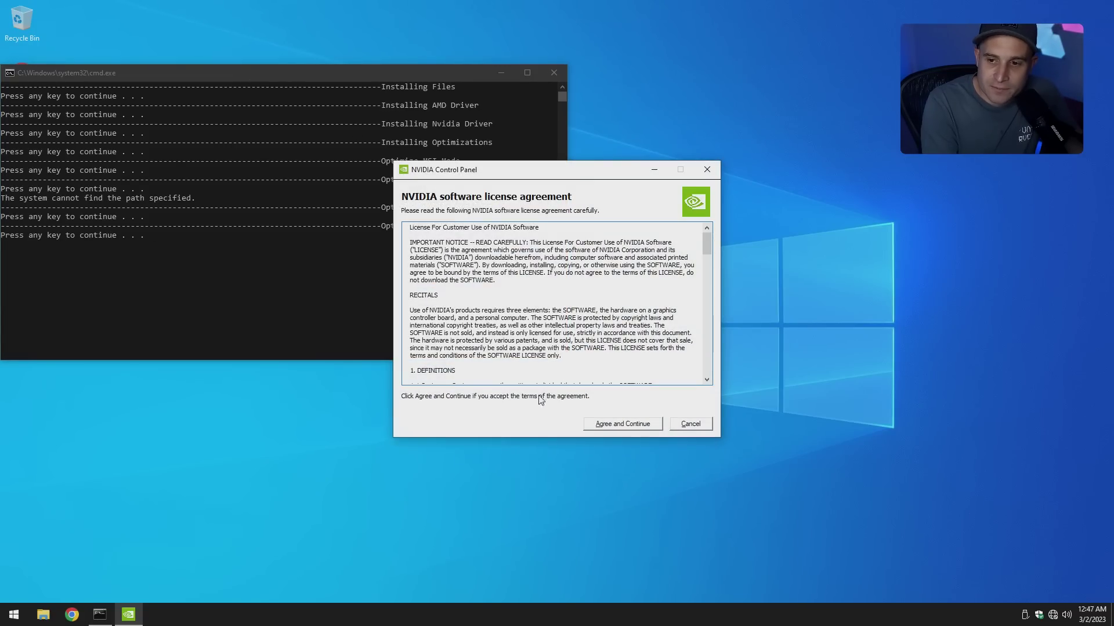
pyautogui.click(608, 422)
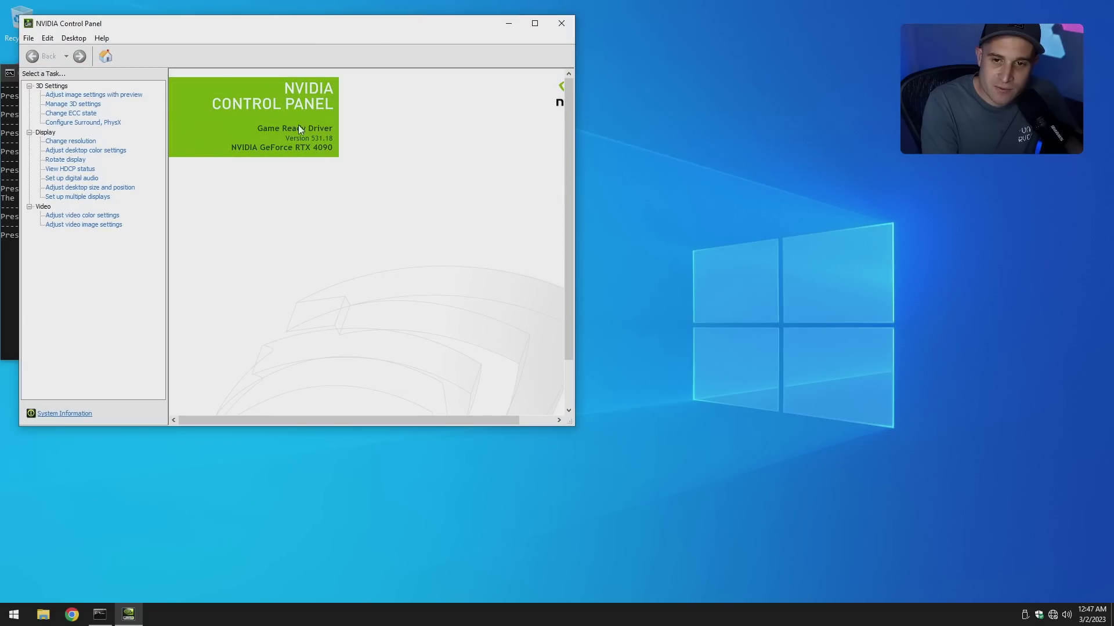
pyautogui.moveTo(266, 25); pyautogui.dragTo(322, 40)
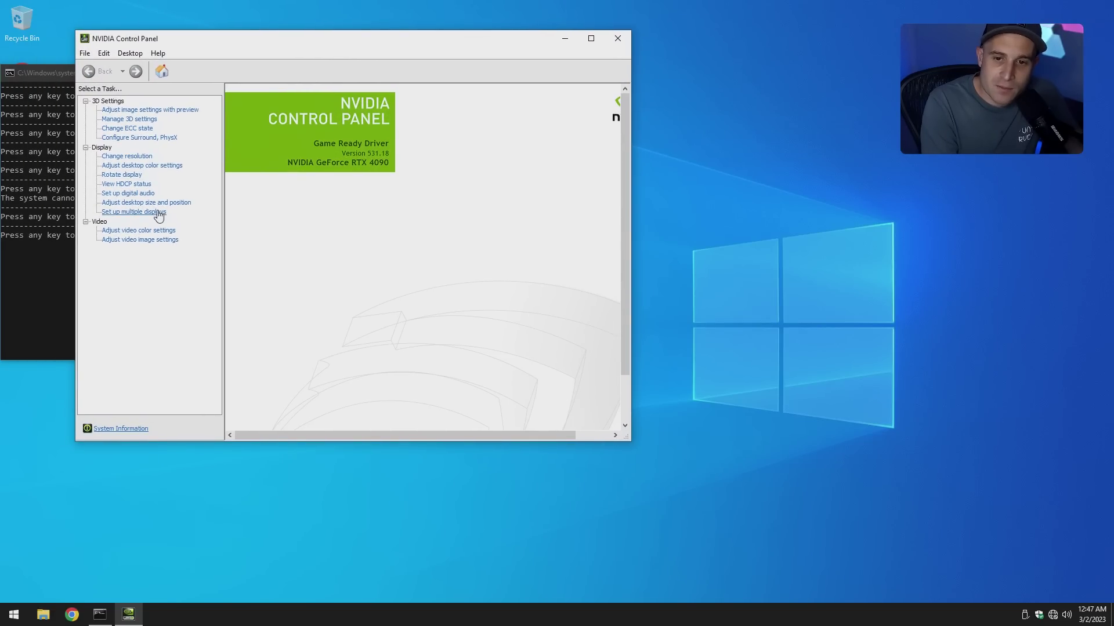
# Choose the PC 1920 × 1080 resolution with a 240Hz refresh rate, and go to the multiple displays setup without applying the change
pyautogui.click(137, 159)
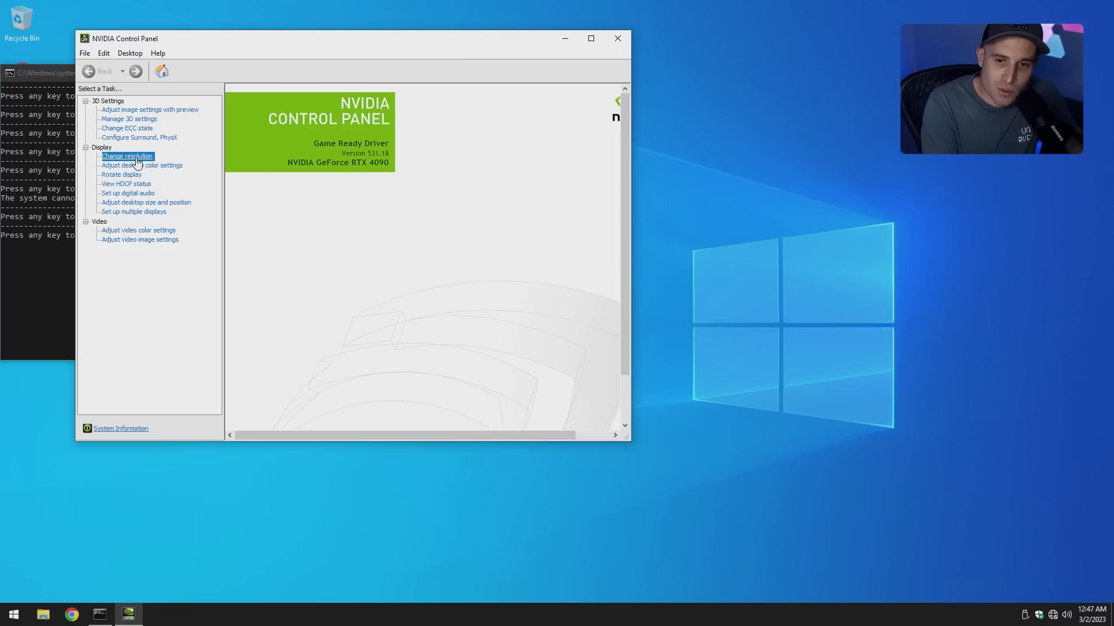
pyautogui.moveTo(624, 245); pyautogui.dragTo(620, 317)
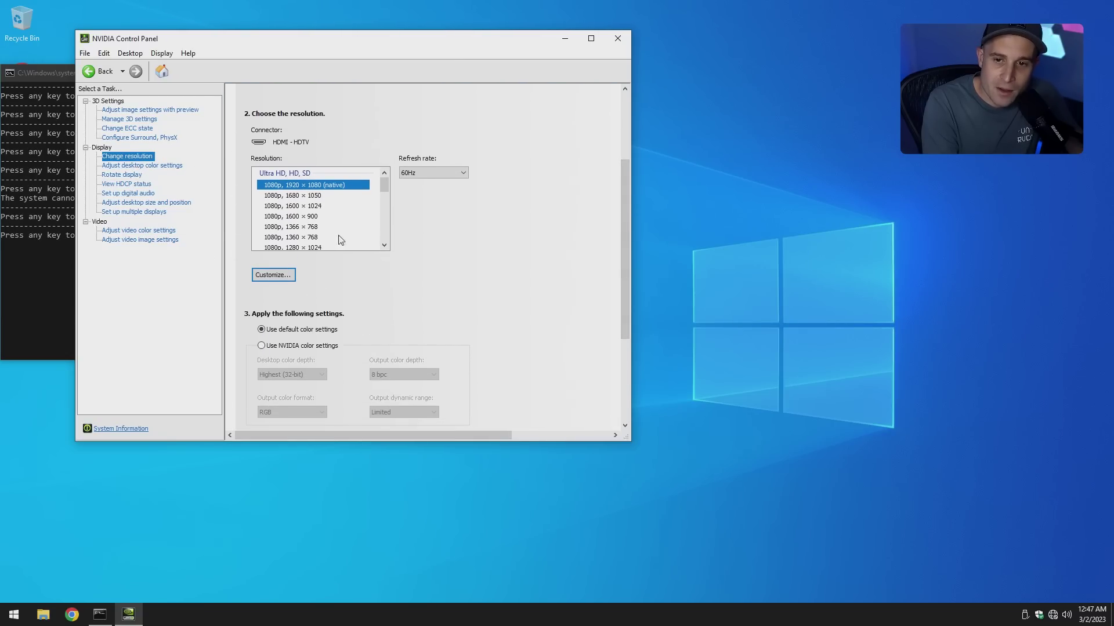
pyautogui.click(414, 174)
pyautogui.click(417, 184)
pyautogui.moveTo(386, 186); pyautogui.dragTo(388, 226)
pyautogui.click(319, 213)
pyautogui.click(418, 174)
pyautogui.click(432, 185)
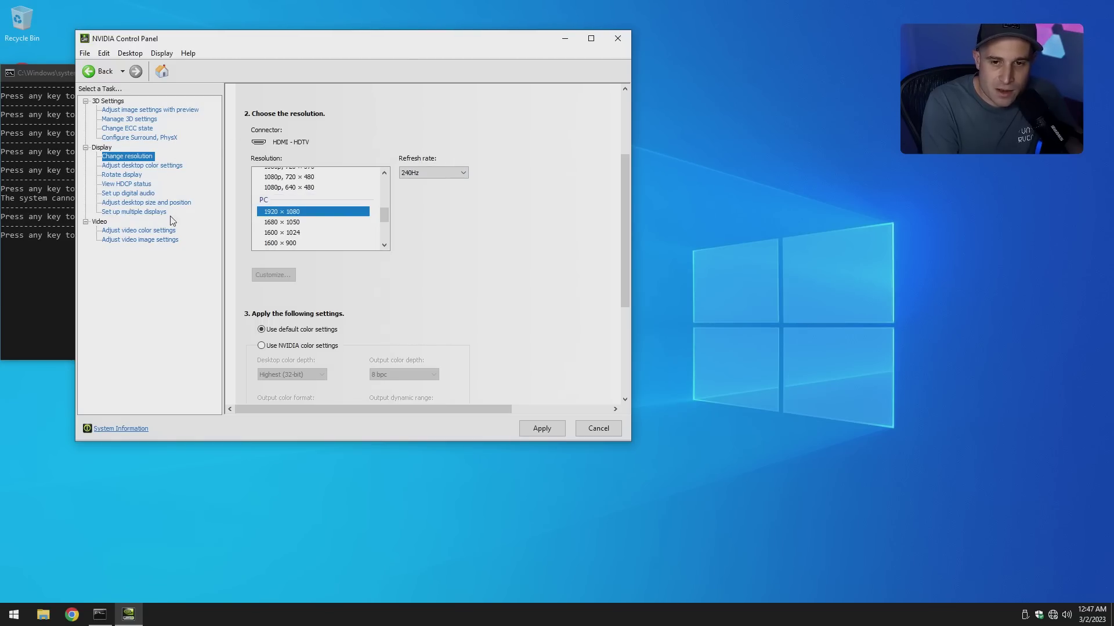
pyautogui.click(142, 212)
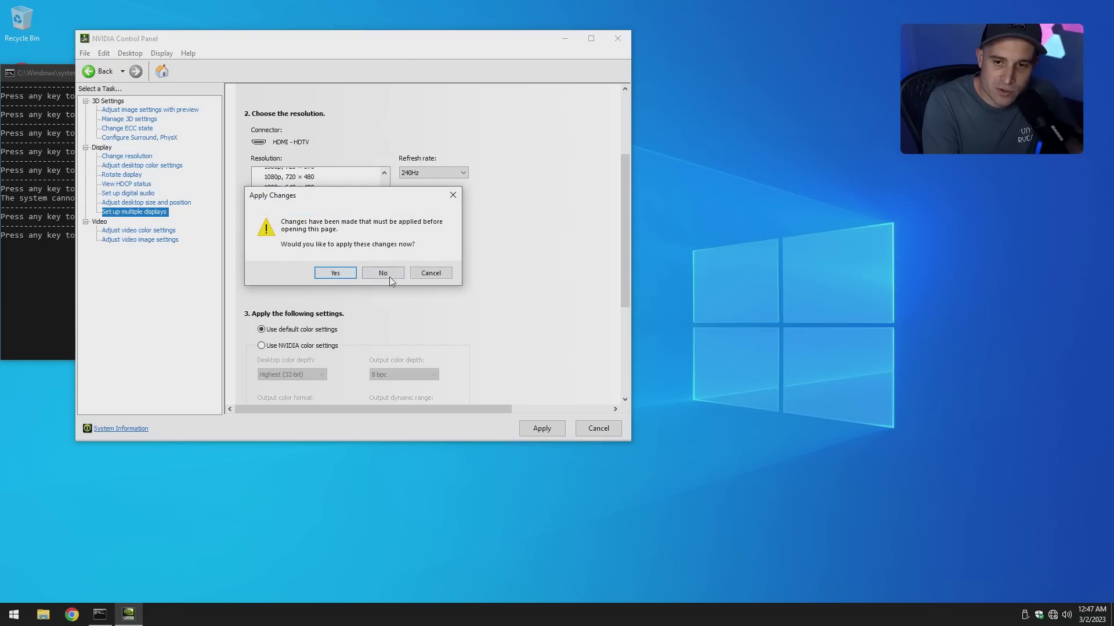
pyautogui.click(384, 273)
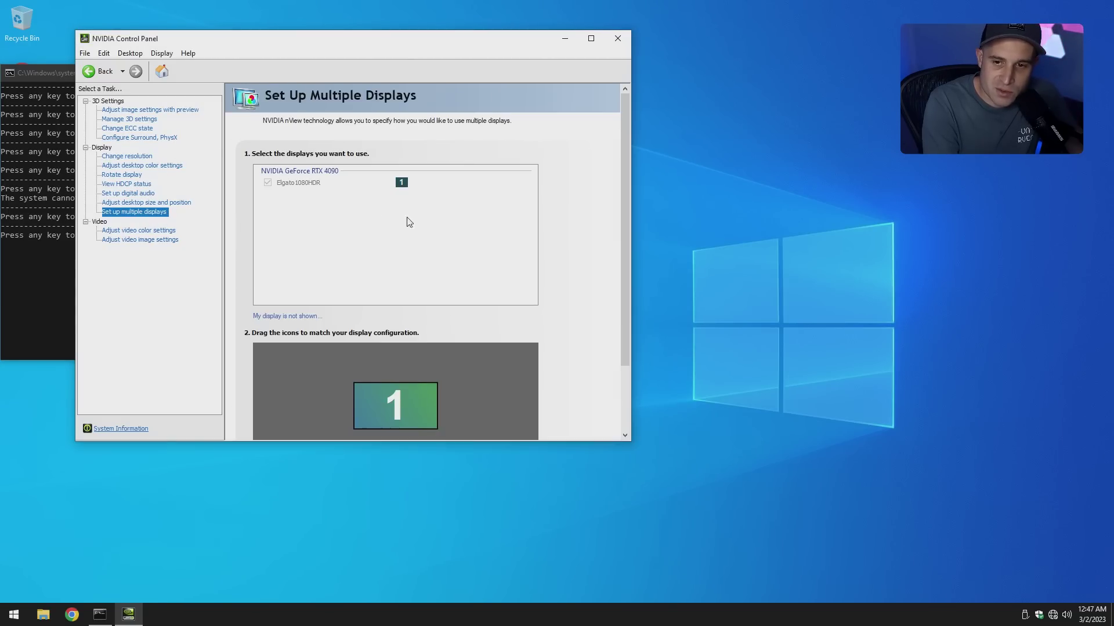
# Review the global 3D settings and close NVIDIA Control Panel
pyautogui.click(149, 120)
pyautogui.moveTo(530, 242); pyautogui.dragTo(493, 216)
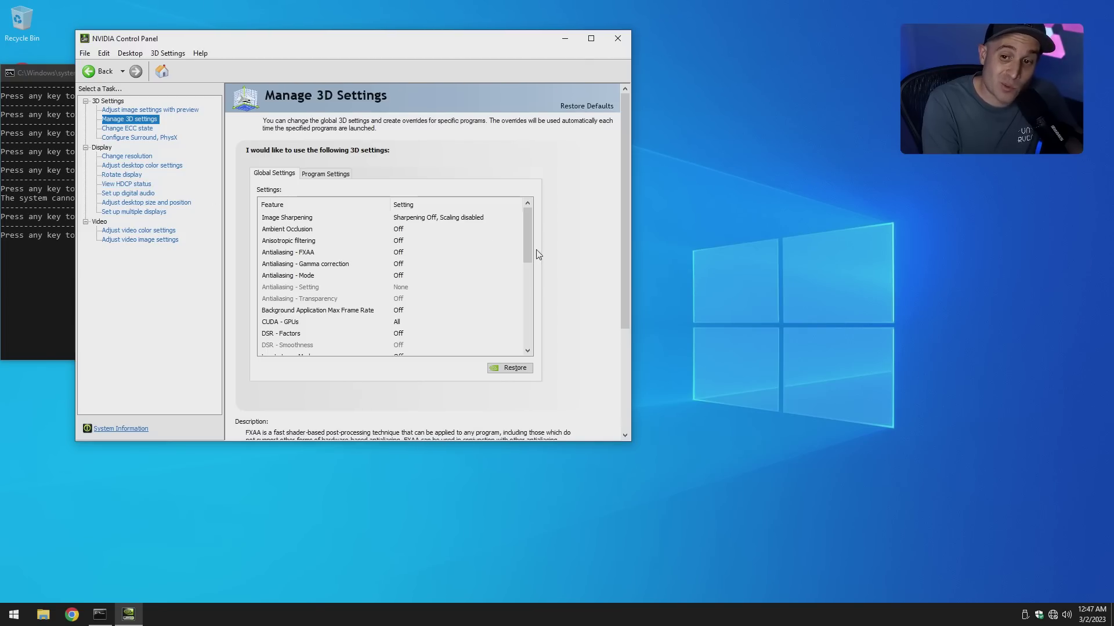
pyautogui.click(617, 39)
# Run the script's Optimize Sound Settings stage, check the recording and playback devices, and close the Sound dialog
pyautogui.press('Return')
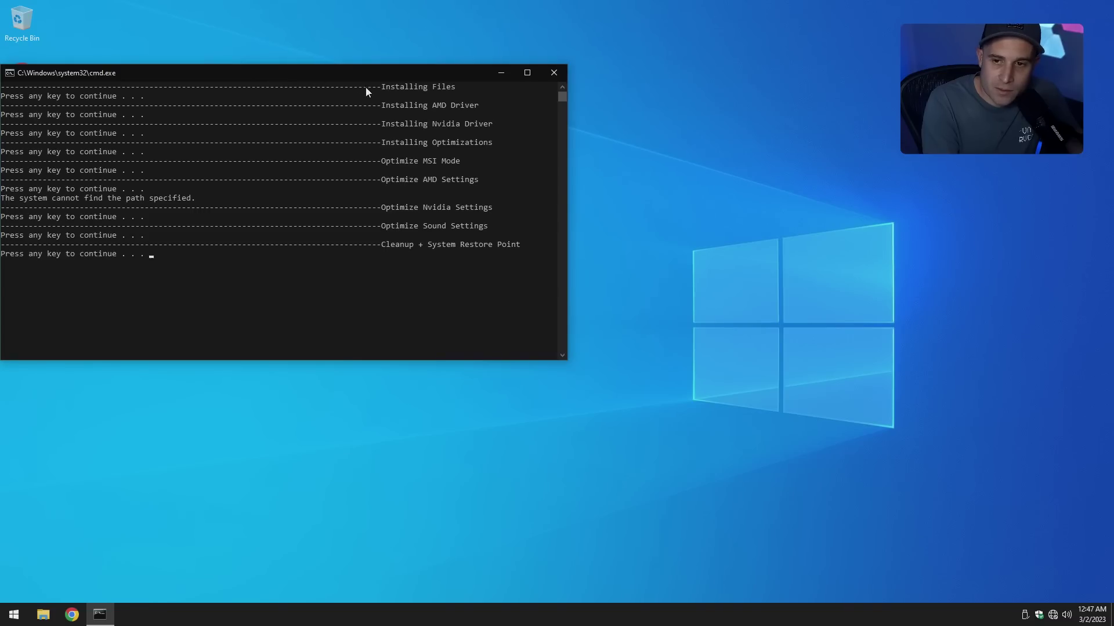
pyautogui.click(143, 44)
pyautogui.click(72, 44)
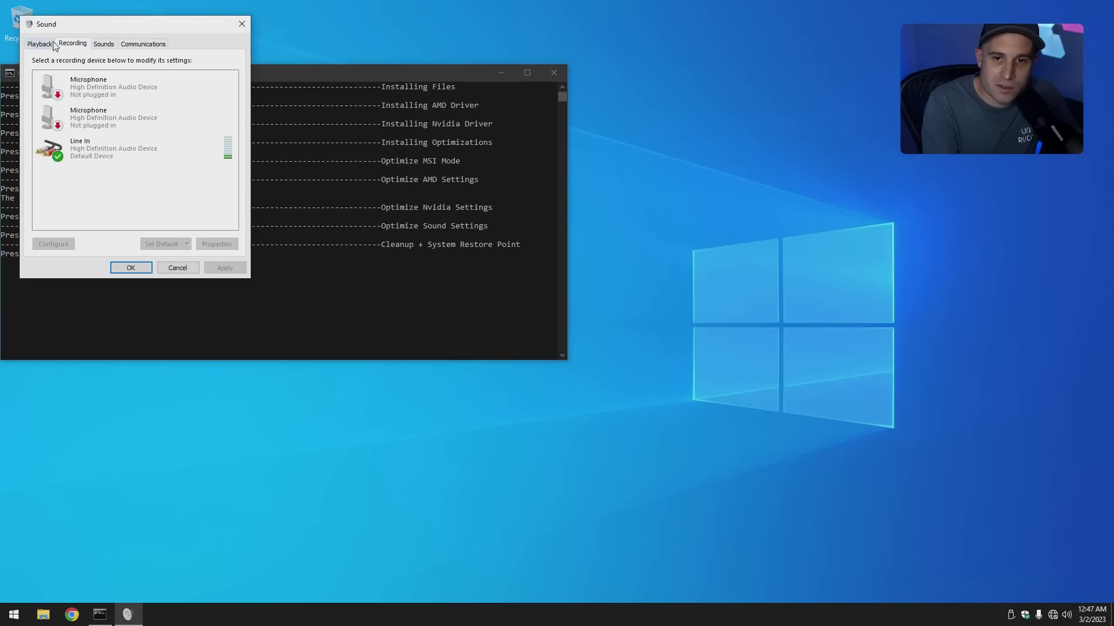
pyautogui.click(40, 45)
pyautogui.scroll(-1, 94, 184)
pyautogui.scroll(-1, 95, 184)
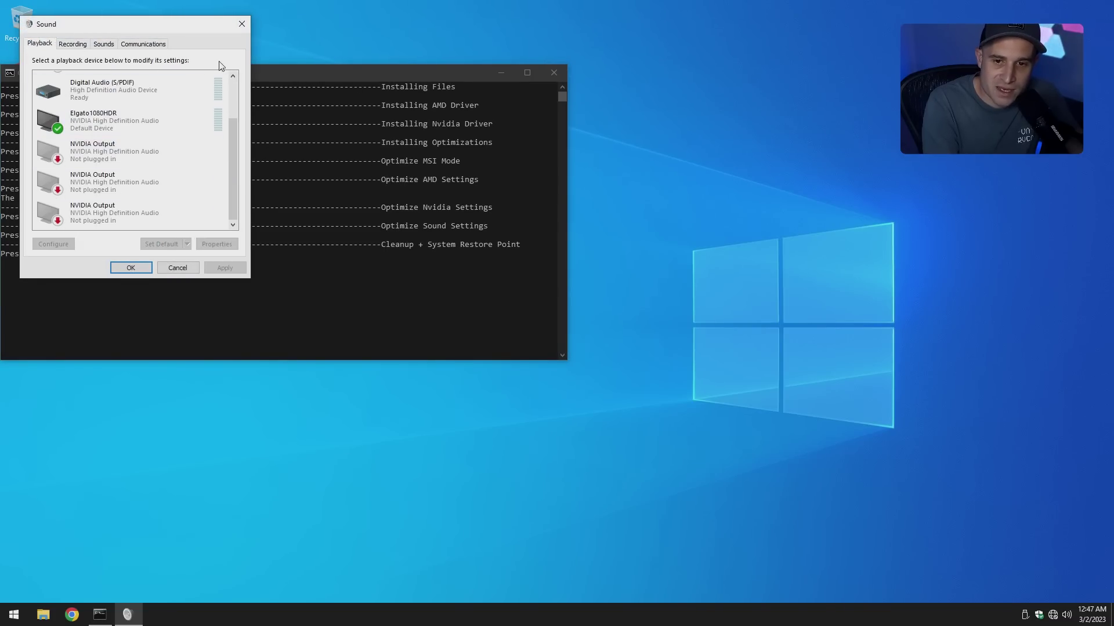
pyautogui.click(244, 24)
# Run the script's Cleanup + System Restore Point stage and create a restore point named "backup" for Local Disk (C:)
pyautogui.press('Return')
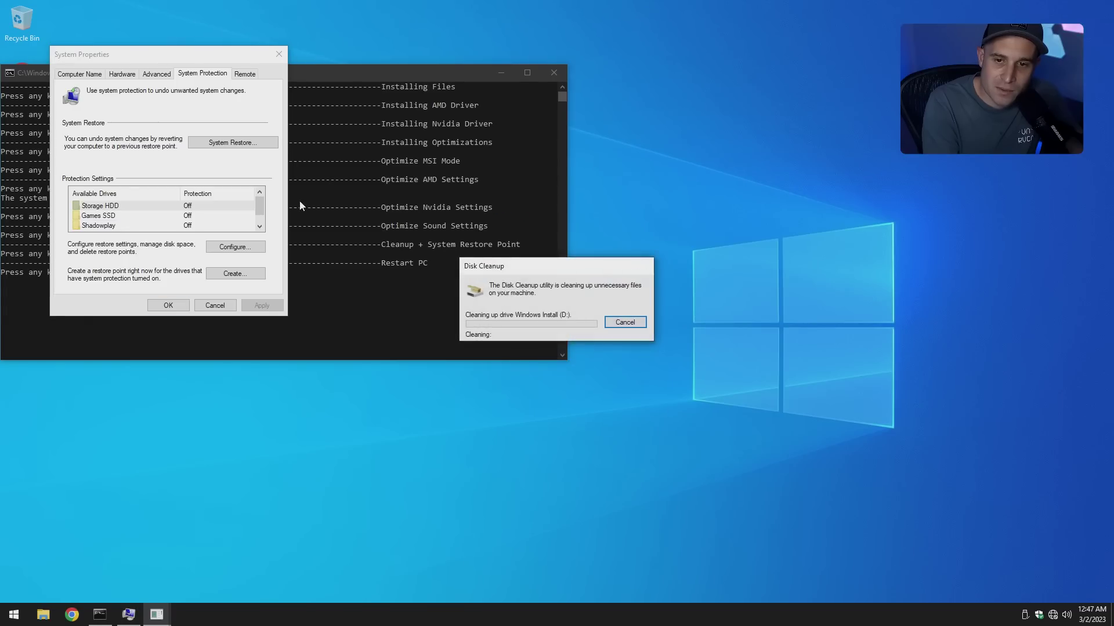
pyautogui.click(629, 336)
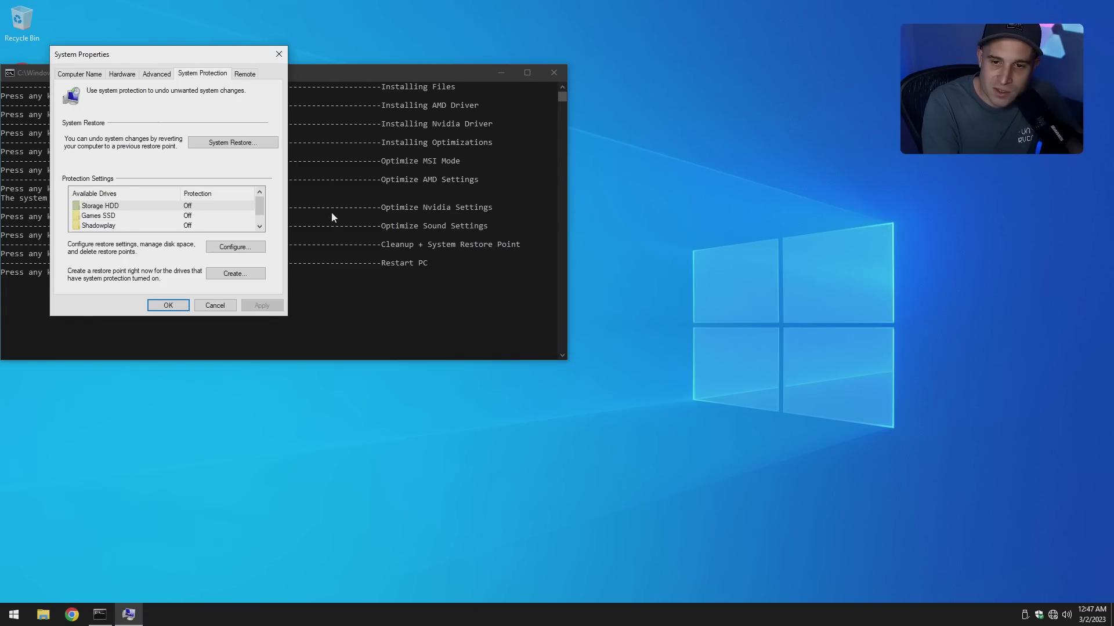
pyautogui.moveTo(259, 216); pyautogui.dragTo(259, 224)
pyautogui.click(195, 225)
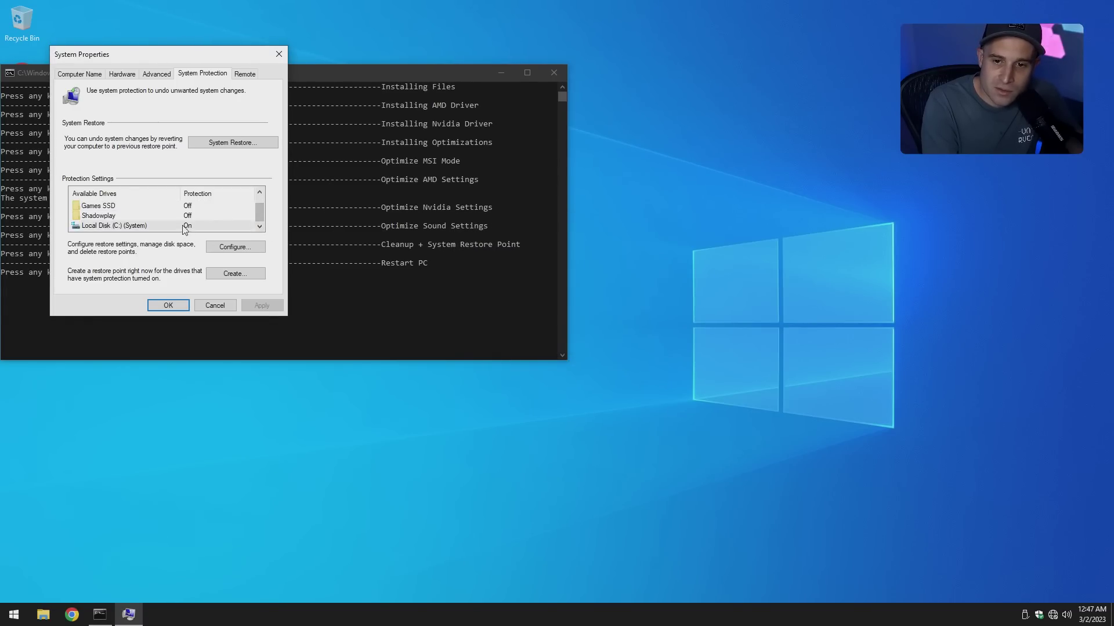
pyautogui.click(239, 274)
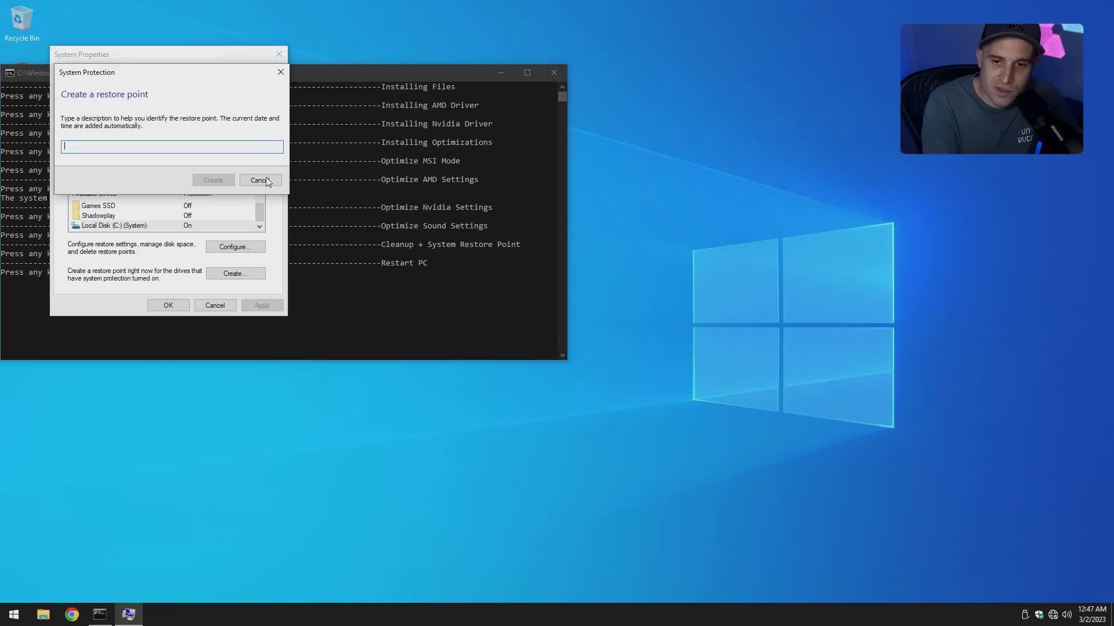
pyautogui.write('backup')
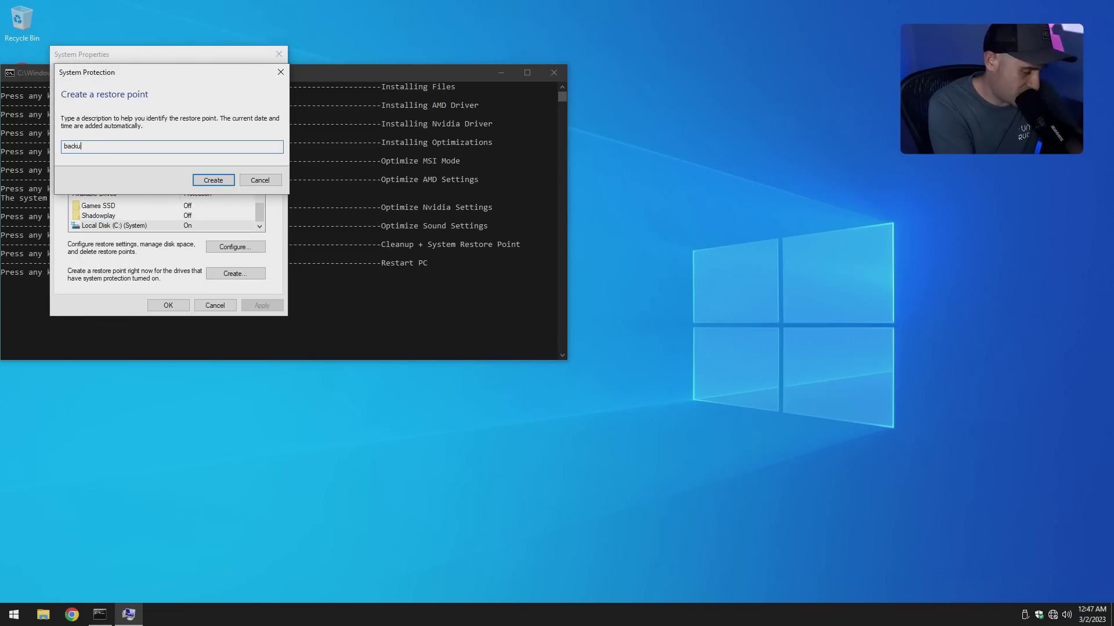
pyautogui.click(219, 183)
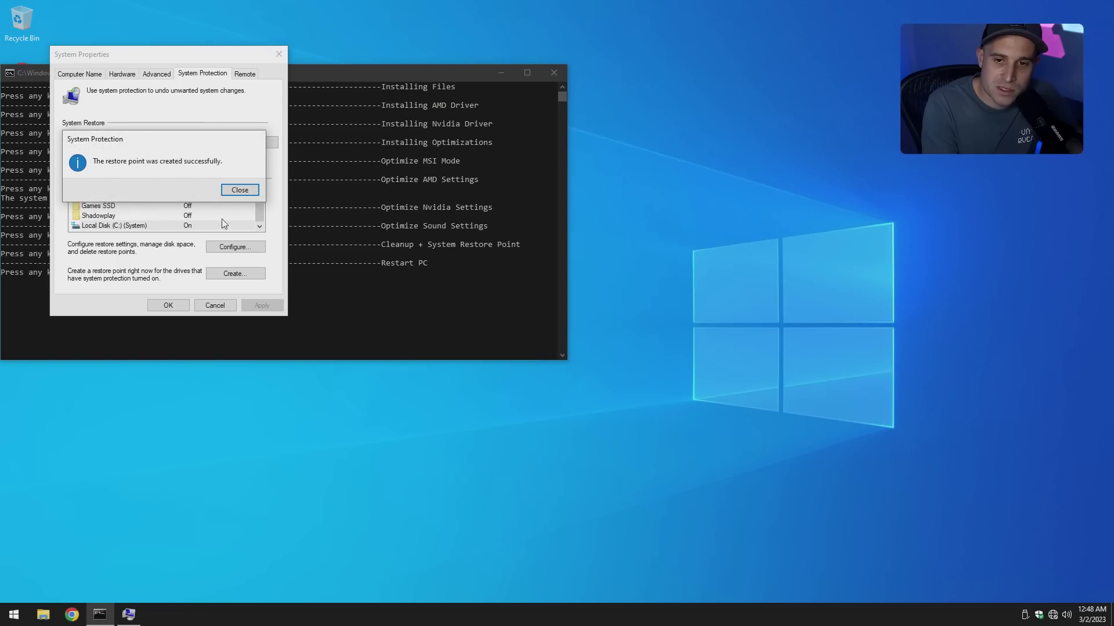
pyautogui.click(243, 191)
pyautogui.click(174, 303)
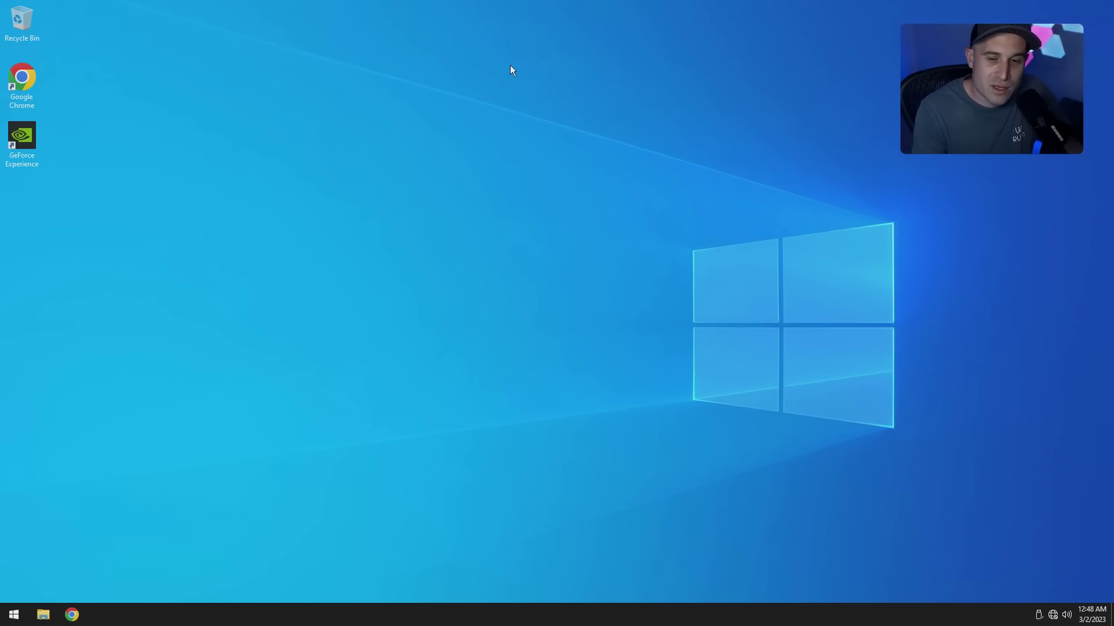
# Check the Windows activation status in the Update & Security settings
pyautogui.press('super+i')
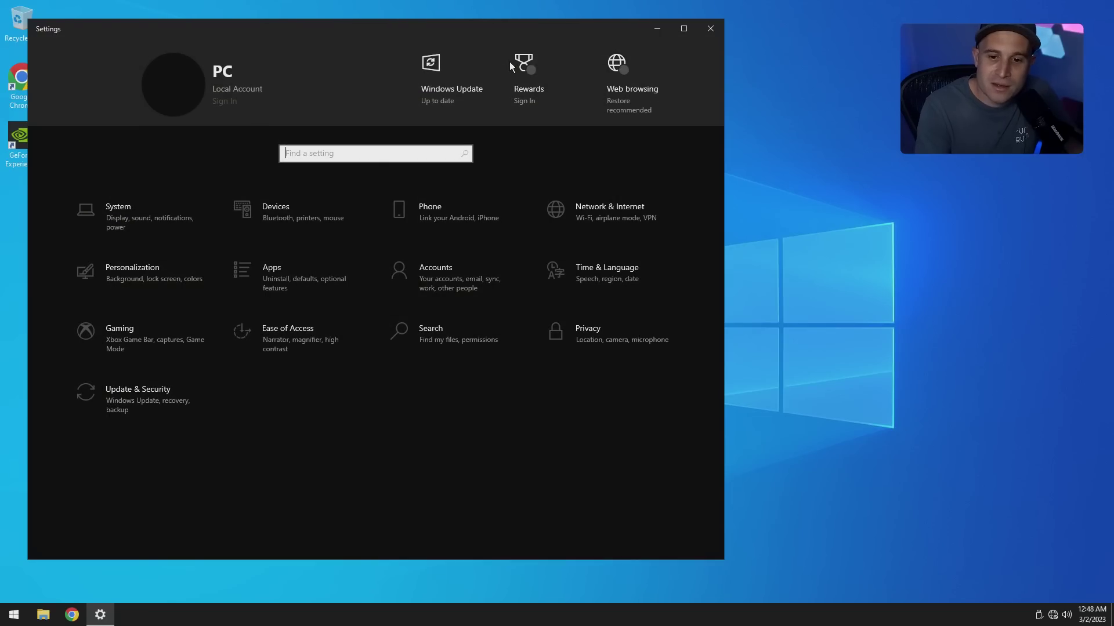
pyautogui.click(144, 406)
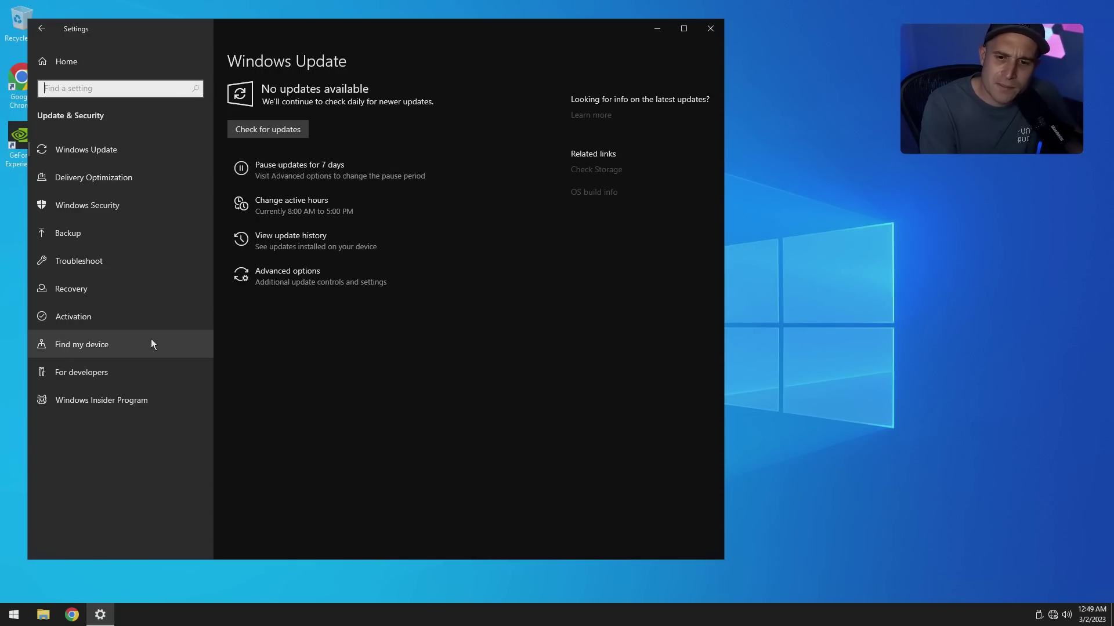
pyautogui.click(106, 313)
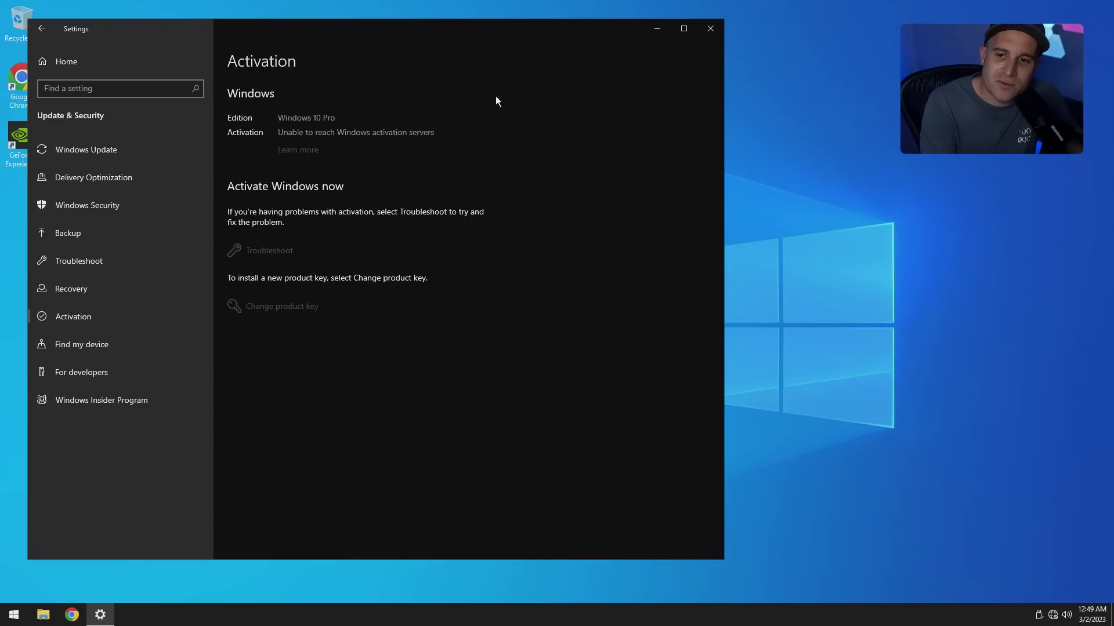